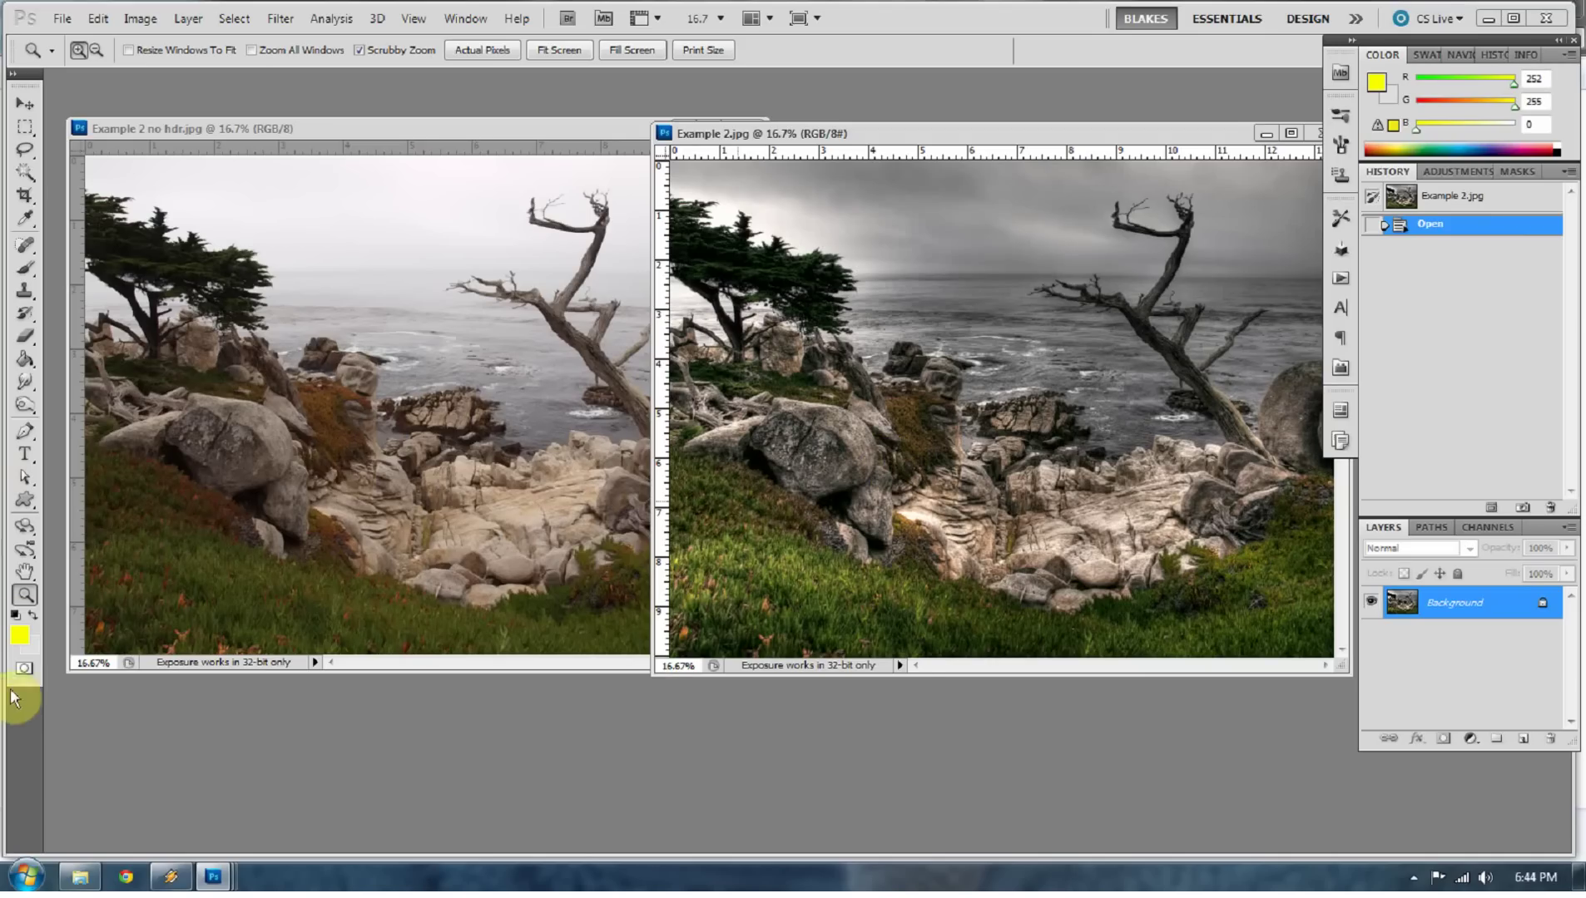
Zoom in on the tree trunk in Example 2 no hdr.jpg to examine its edges for colour fringing.
left_click(125, 300)
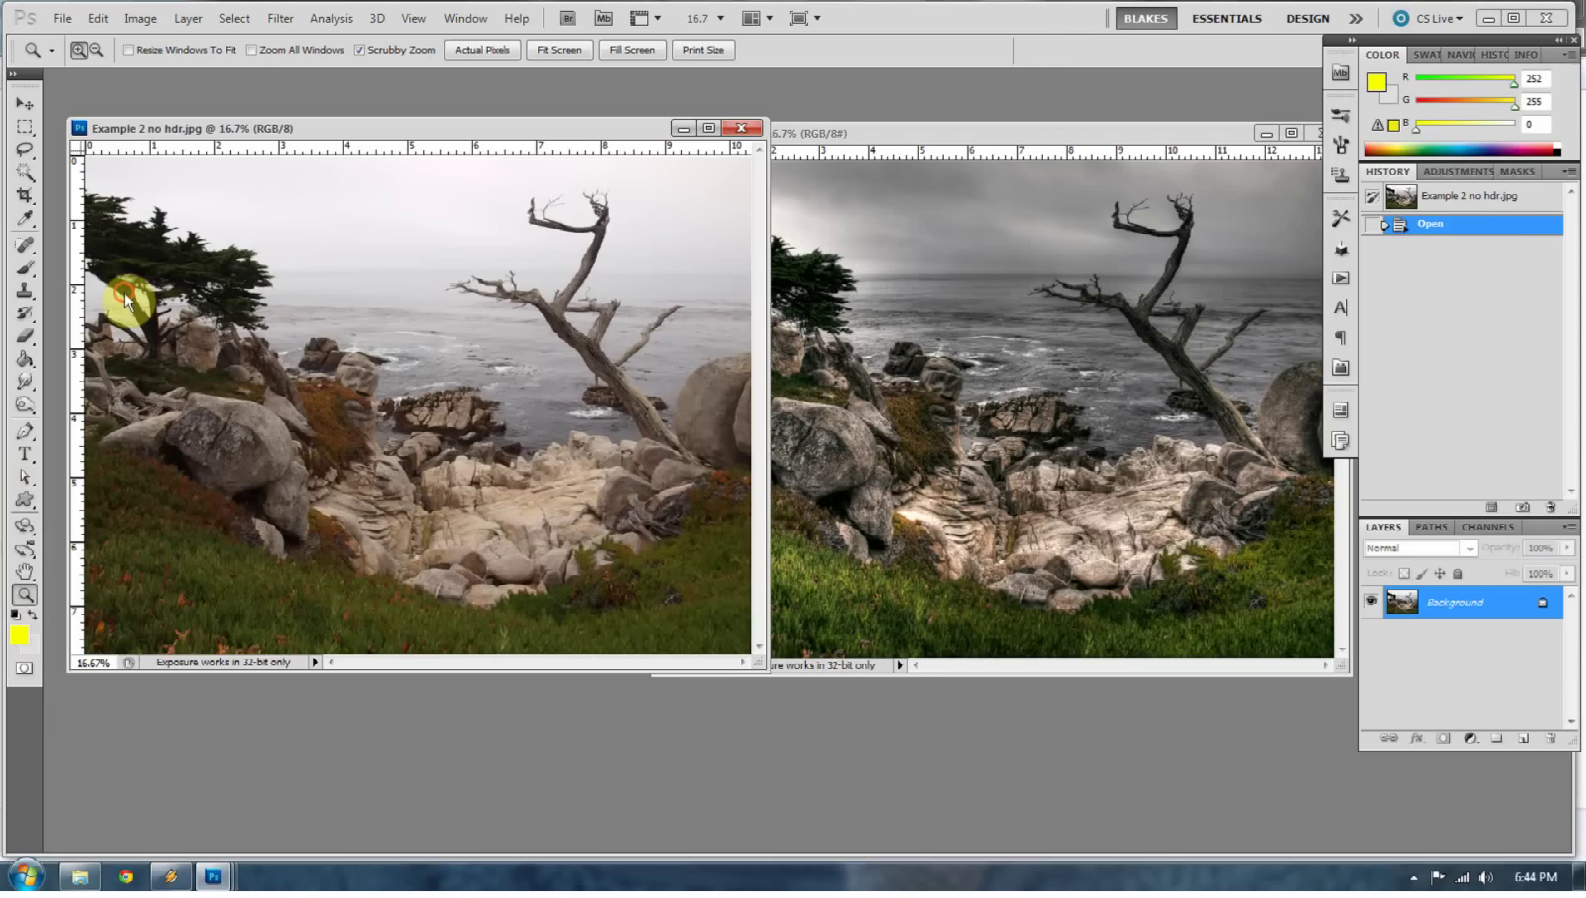
left_click_drag(123, 287, 307, 442)
scroll(307, 443, "down", 3)
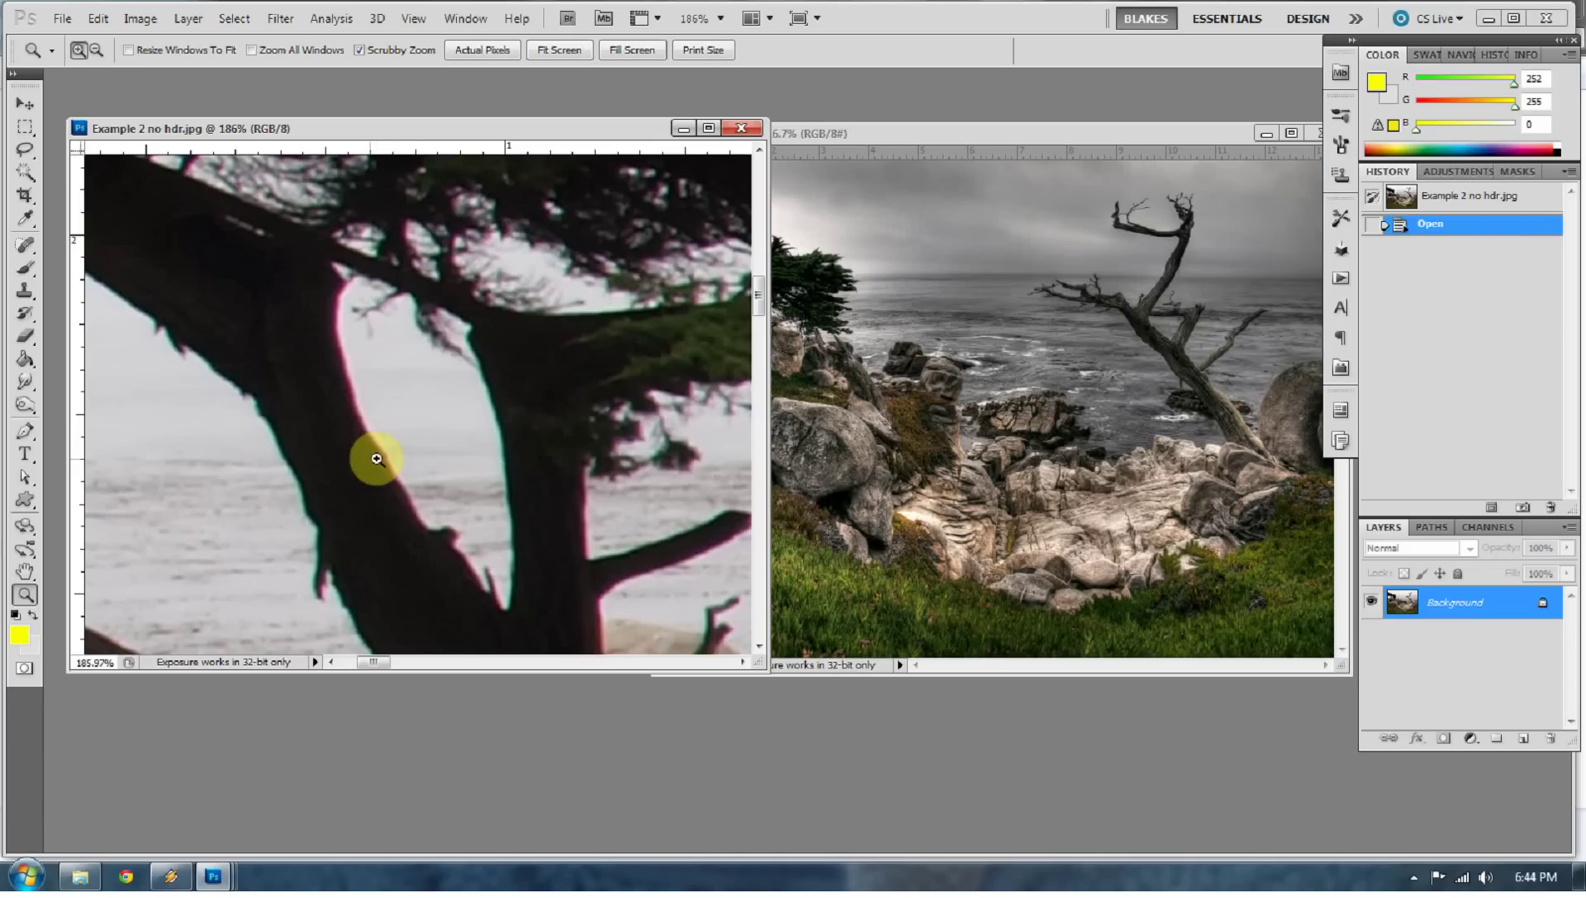
scroll(471, 535, "down", 2)
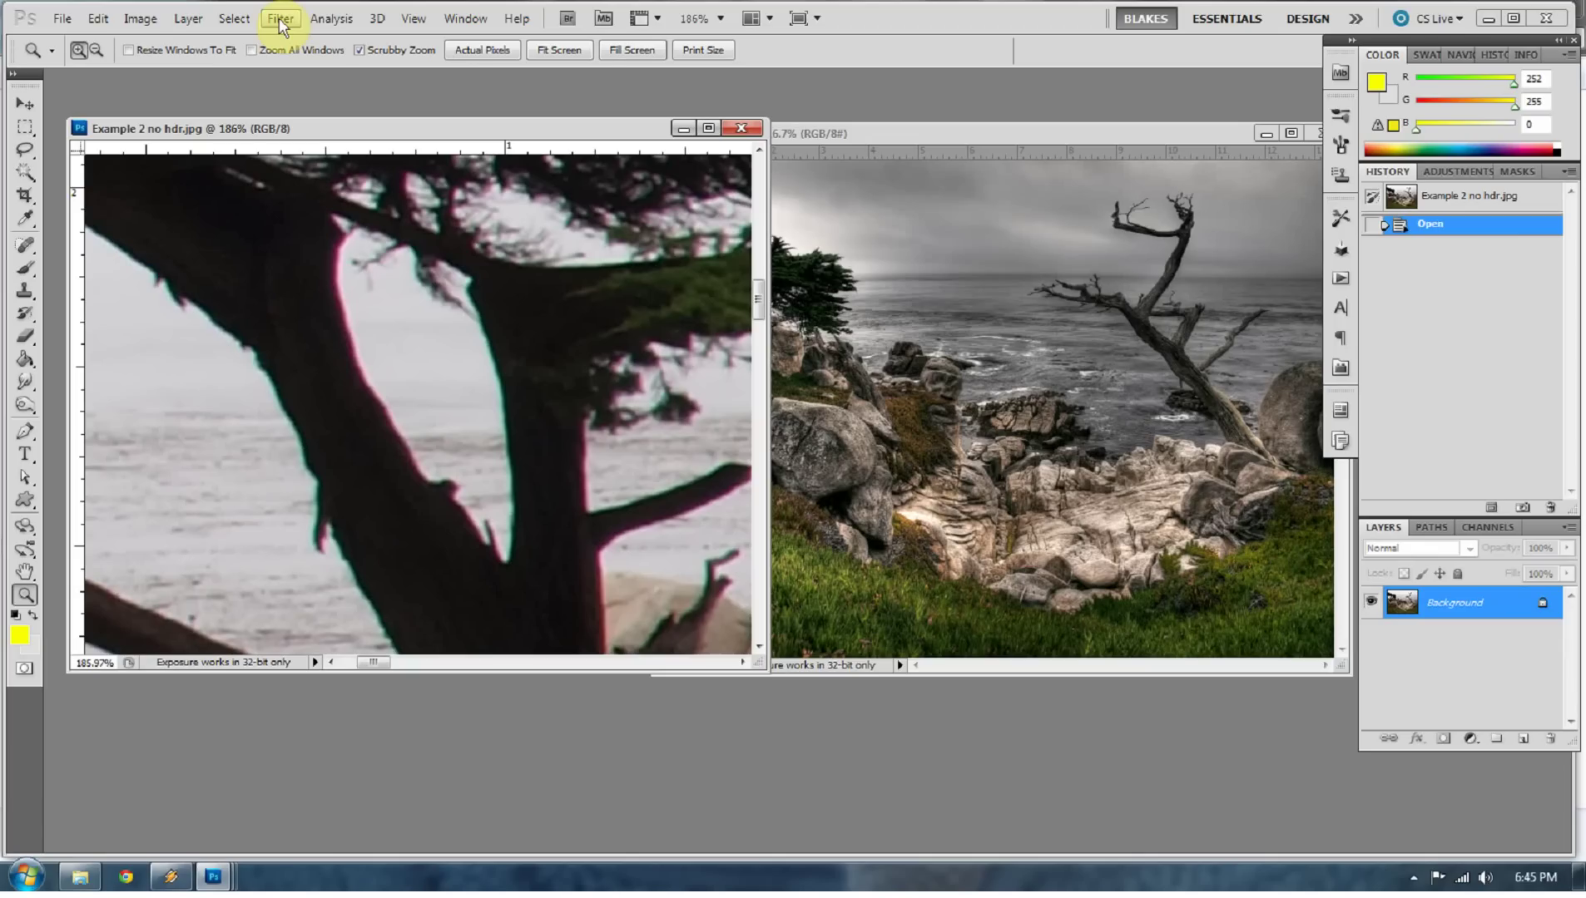
Fit both Example 2 no hdr.jpg and Example 2.jpg on screen to view the whole photos.
right_click(357, 232)
left_click(381, 246)
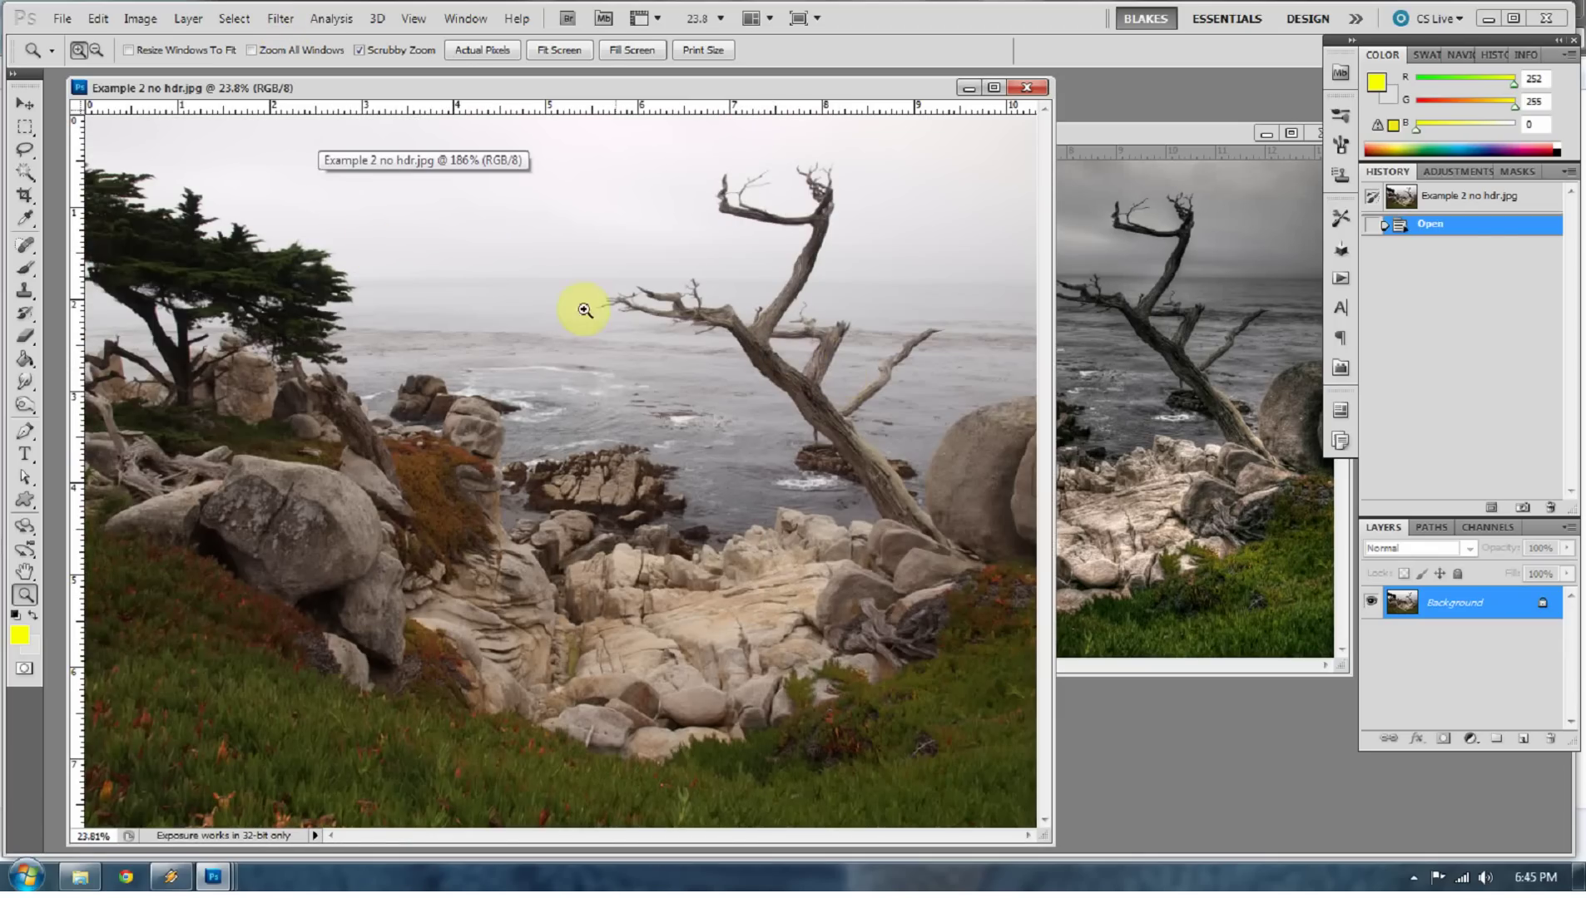
left_click(1126, 291)
right_click(953, 317)
left_click(975, 333)
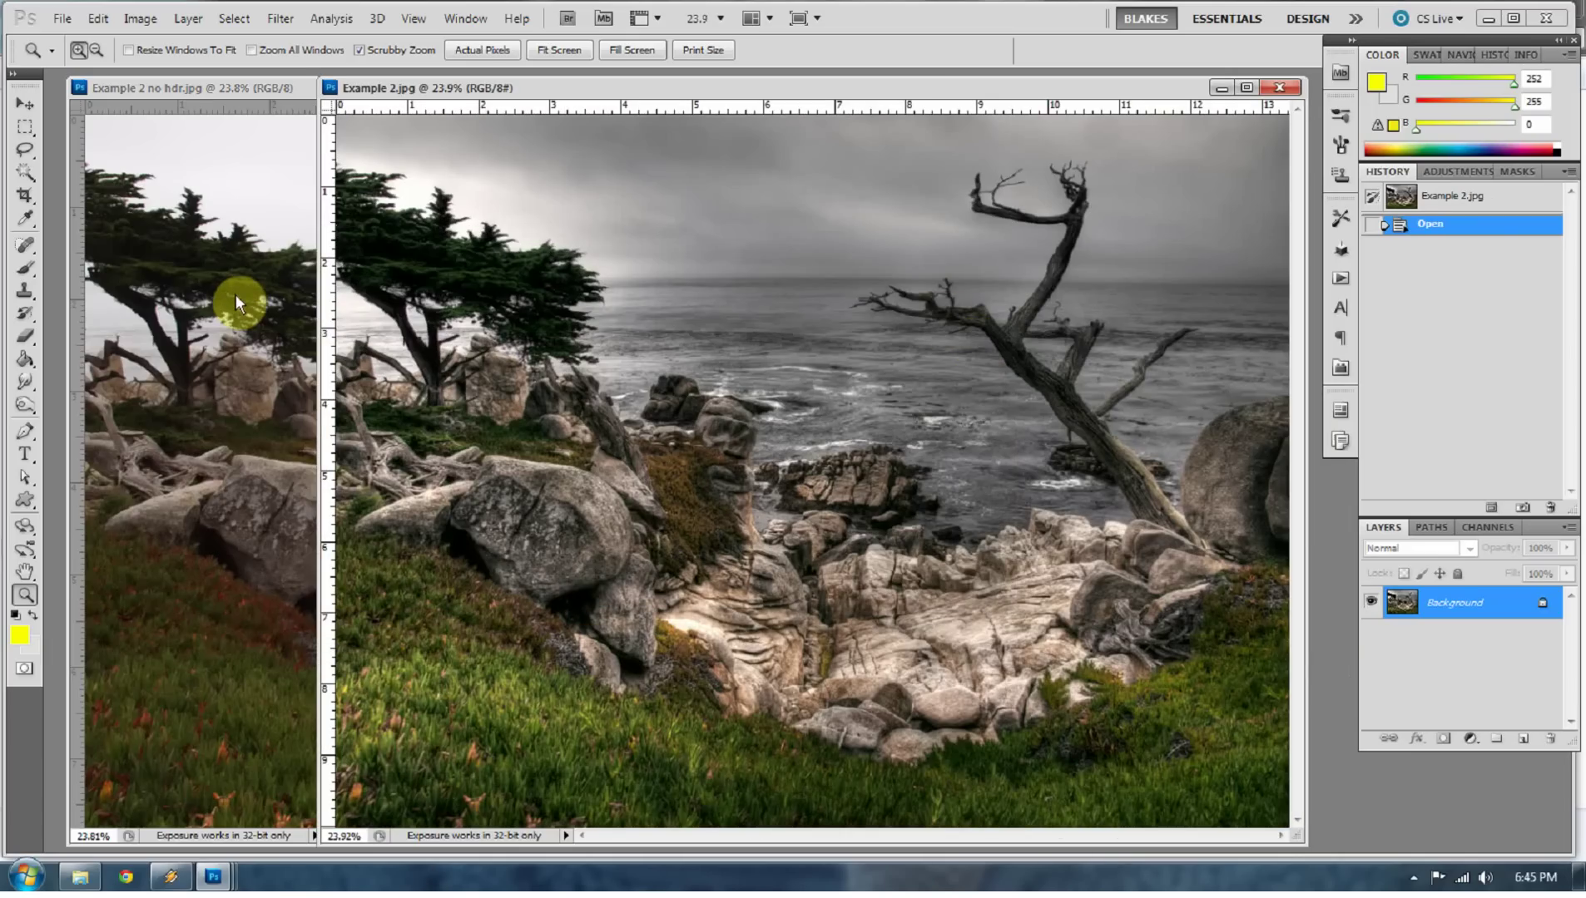
Compare the colour fringing along the tree trunk's edges close up in the non-HDR and HDR versions.
left_click(235, 292)
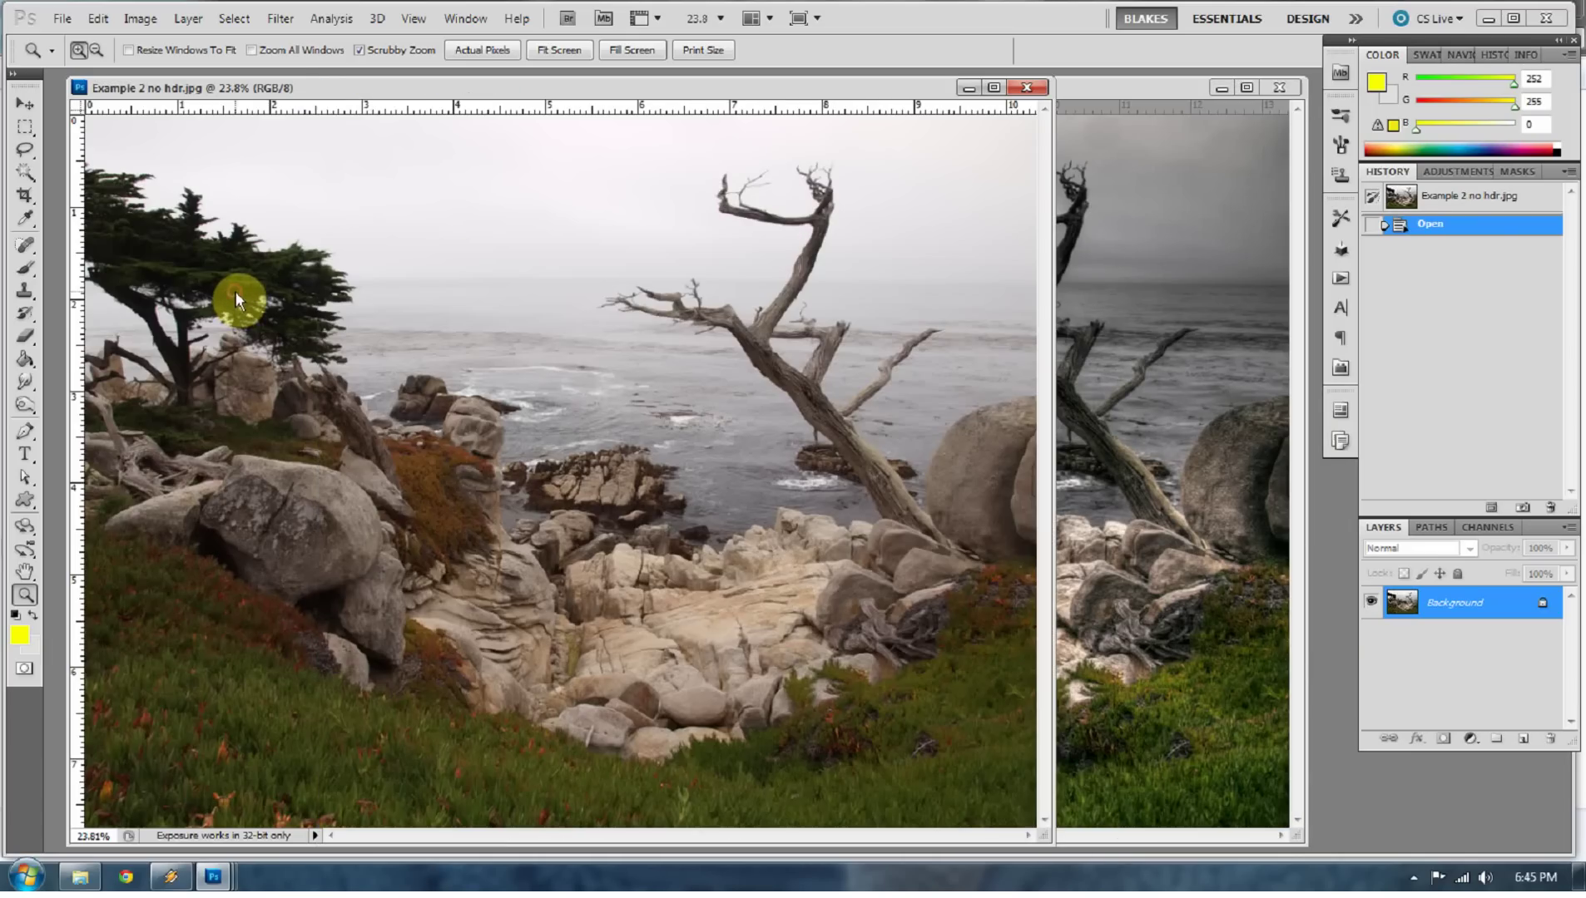
left_click_drag(136, 300, 265, 399)
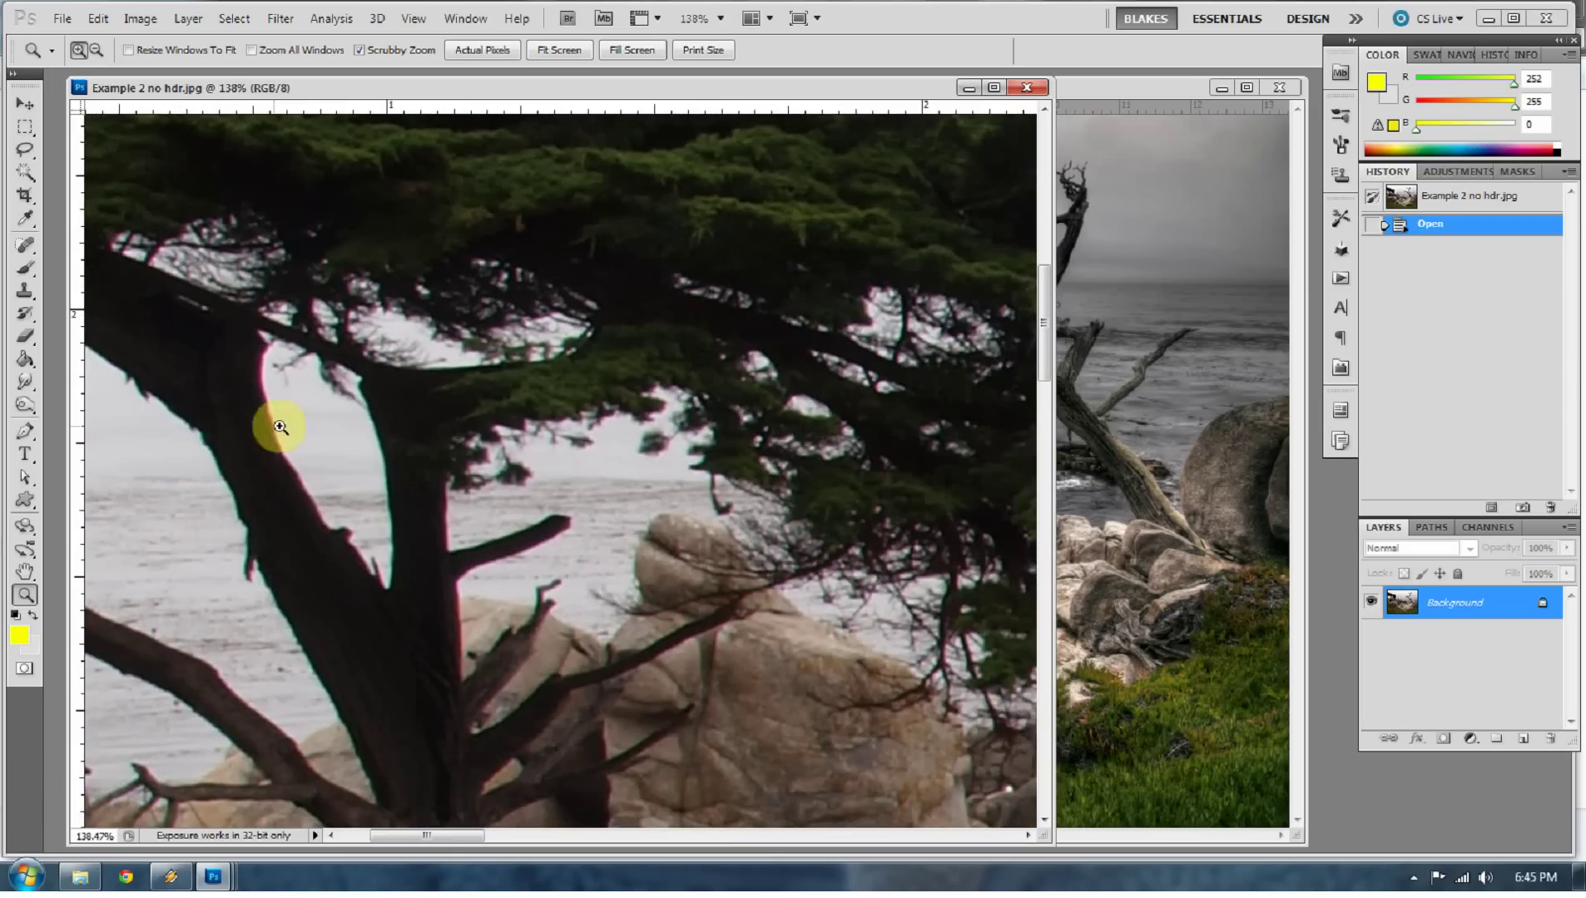
left_click(1065, 409)
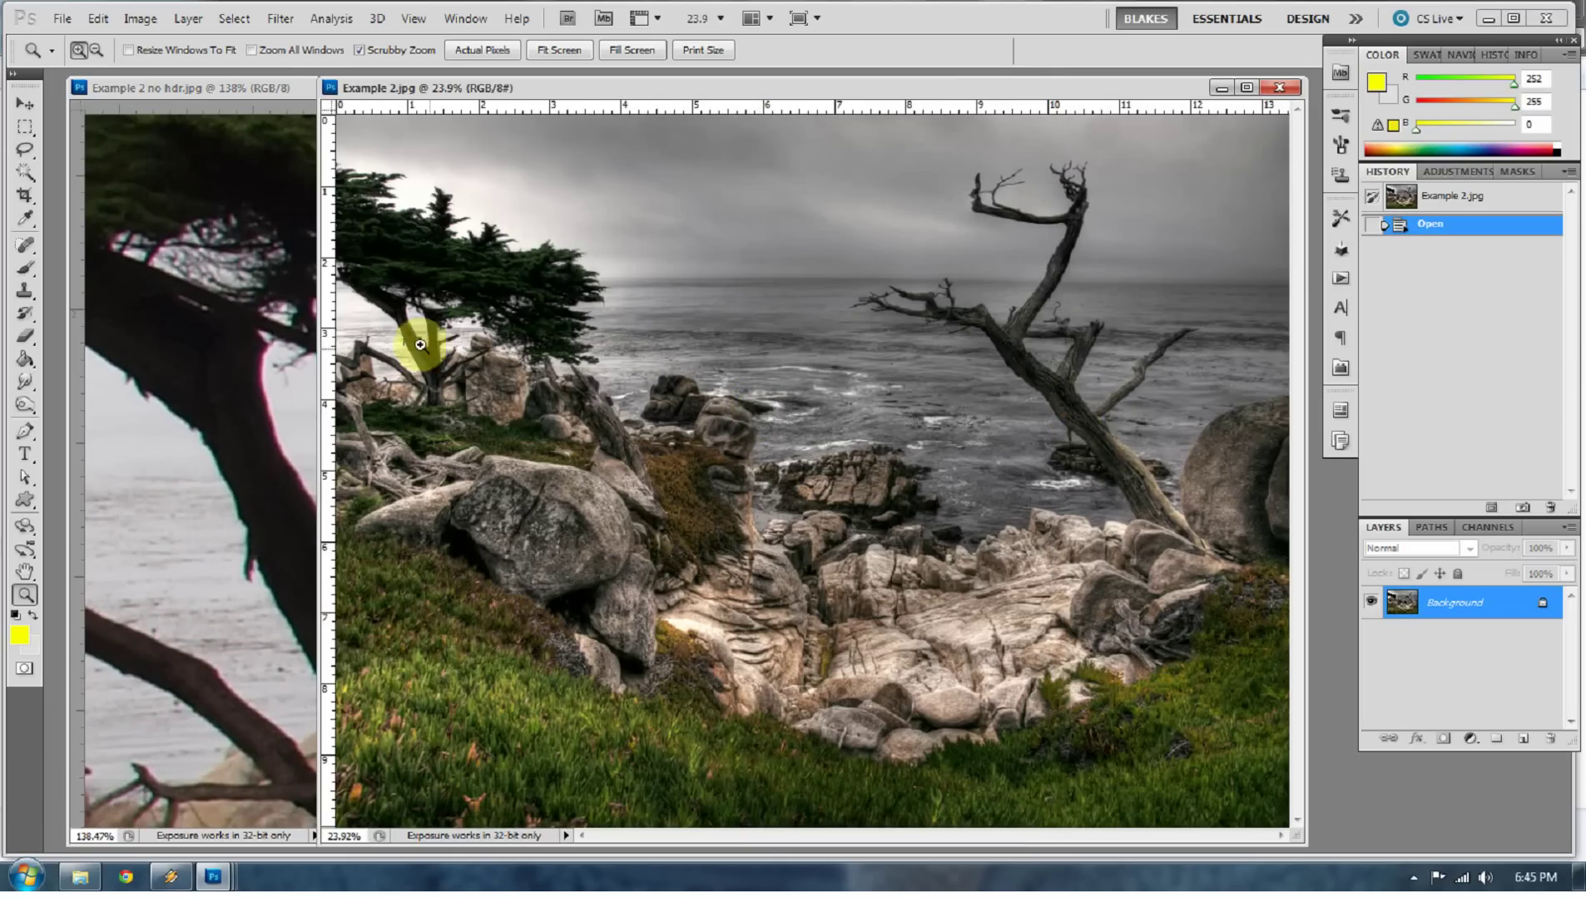
left_click_drag(389, 308, 541, 412)
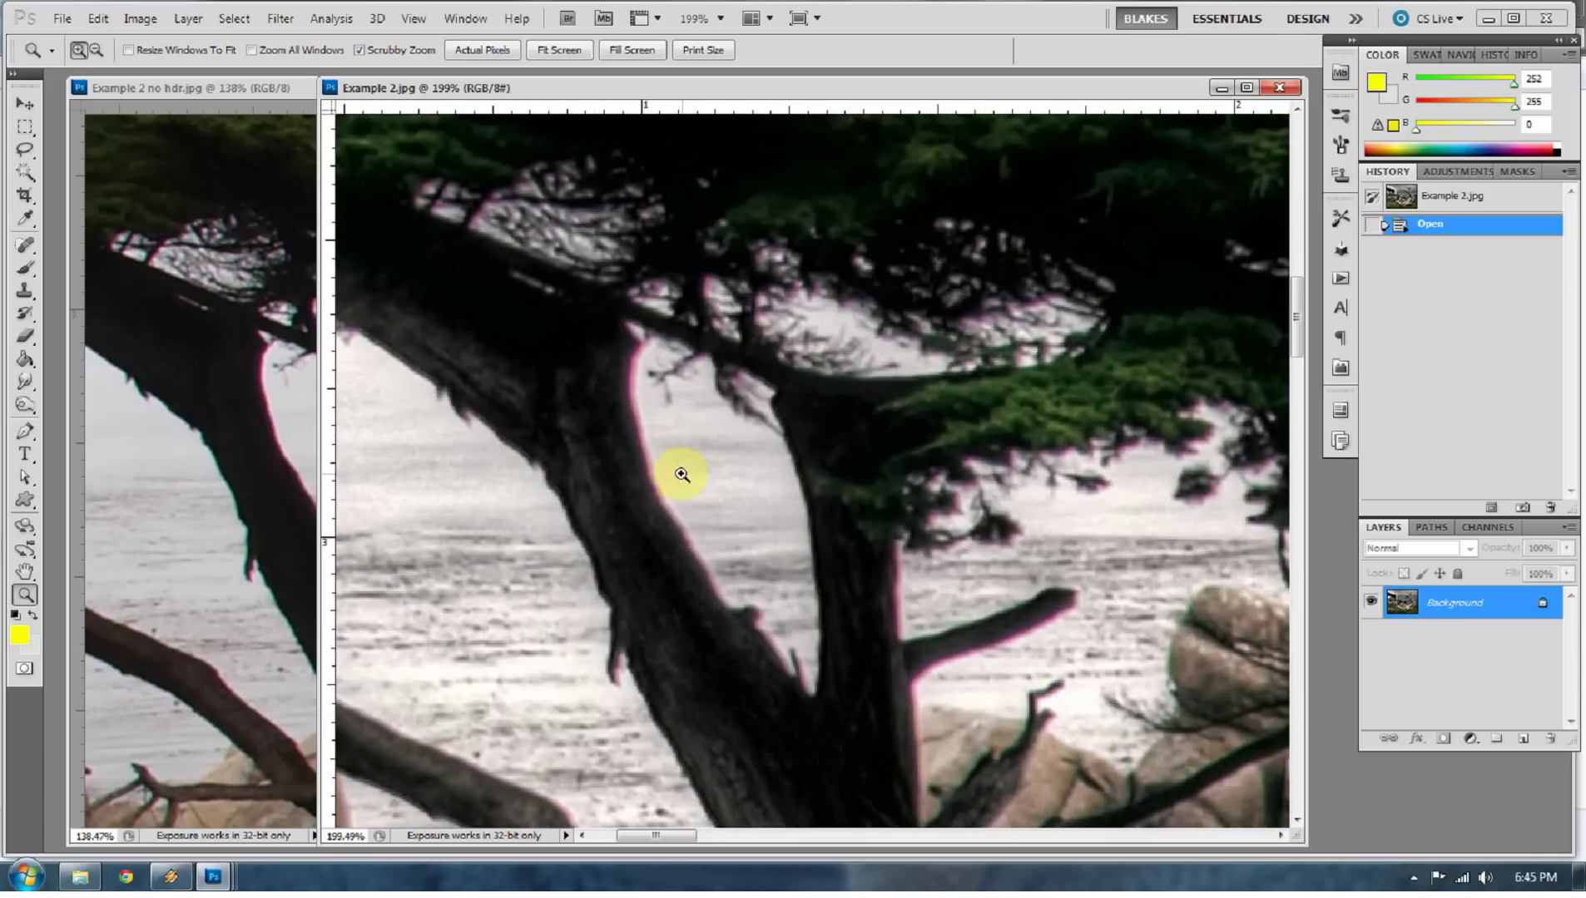
left_click(231, 411)
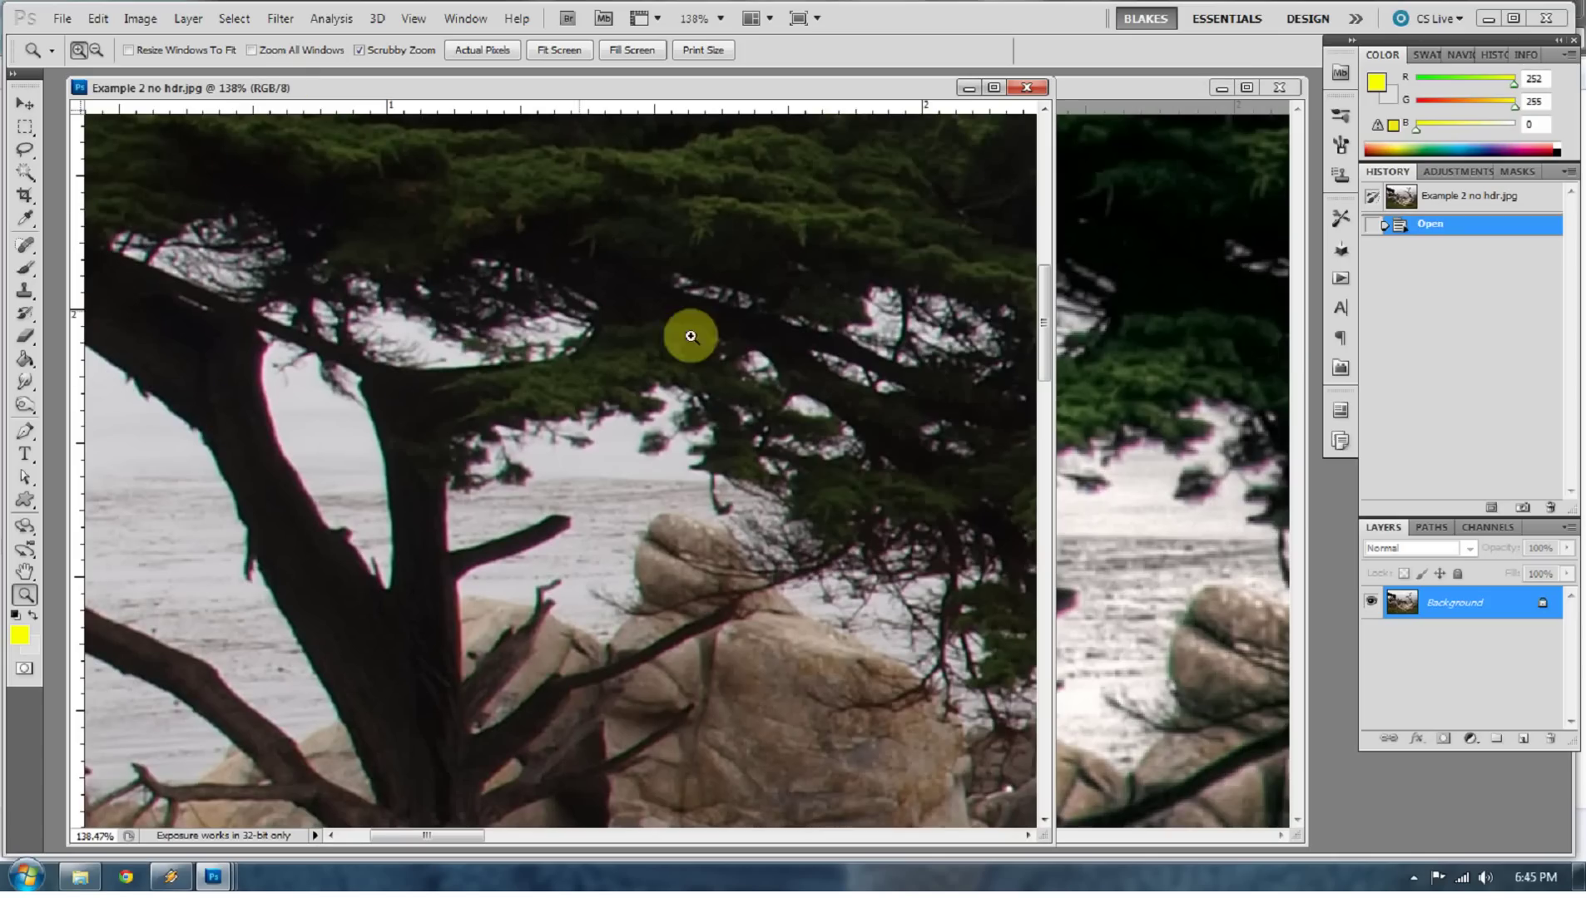
right_click(809, 381)
left_click(810, 376)
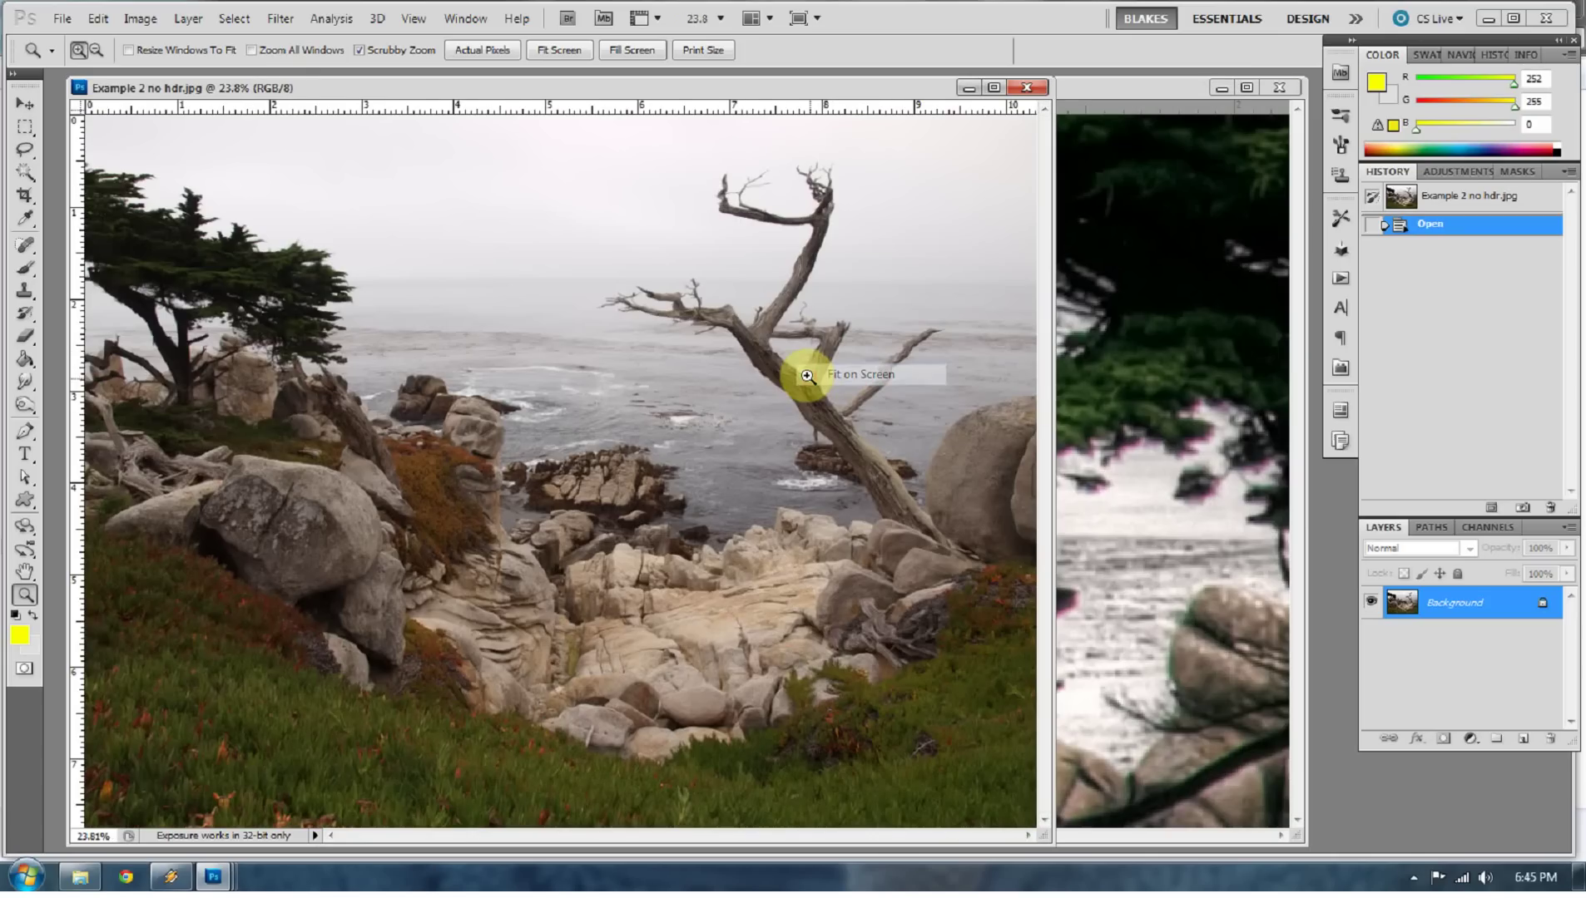
left_click_drag(108, 283, 766, 445)
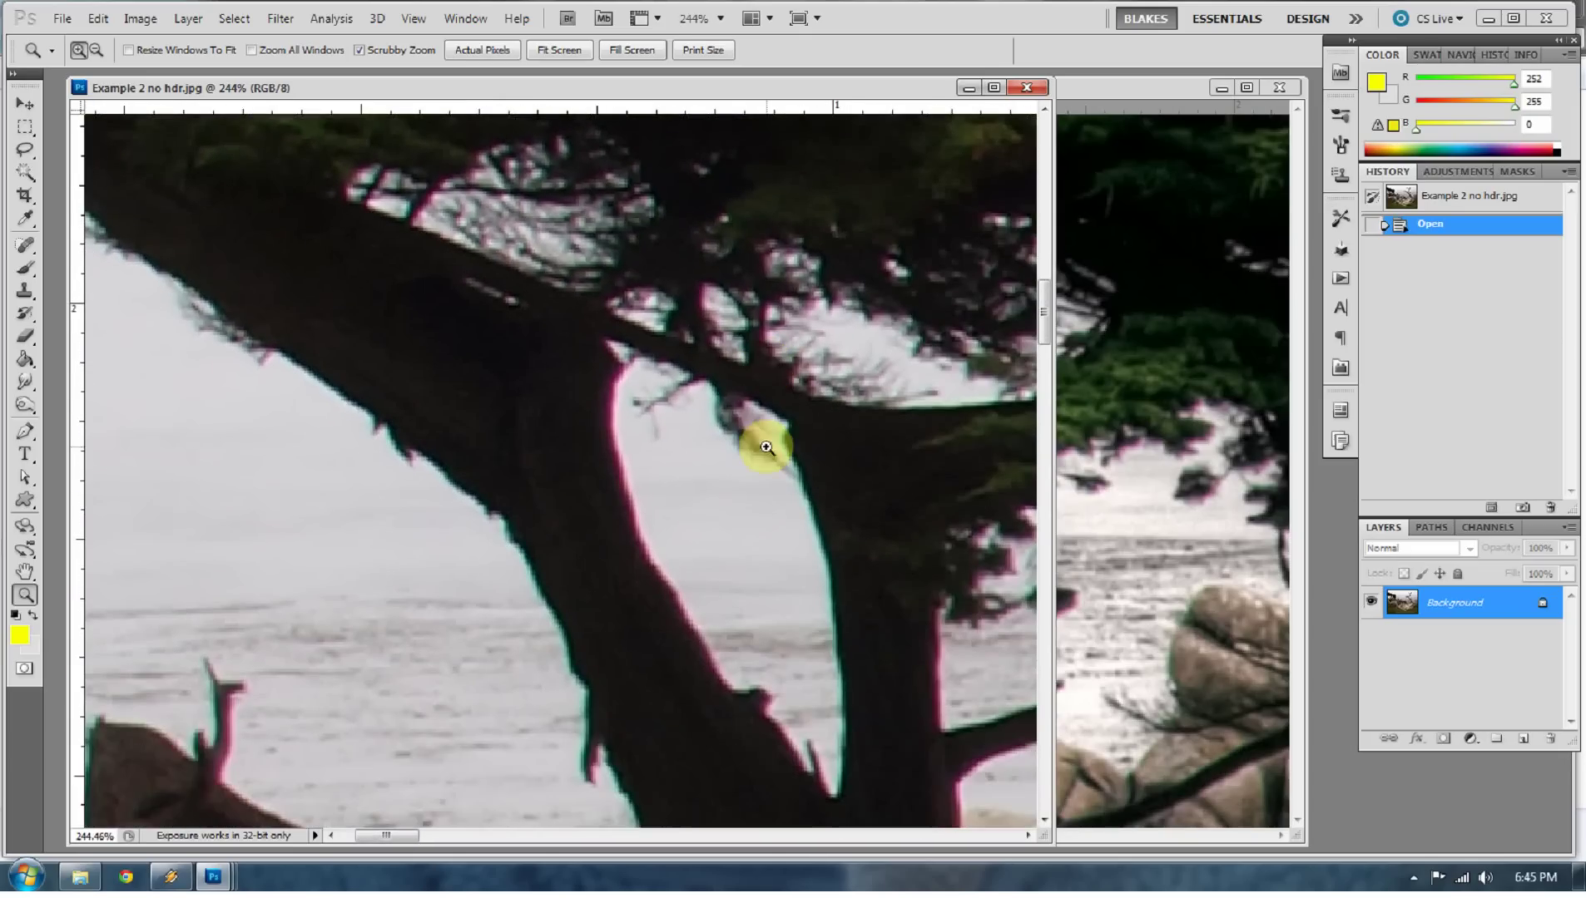
Start a custom Lens Correction on the non-HDR image and set Fix Red/Cyan Fringe to +22.22, checking the tree trunk.
left_click(280, 18)
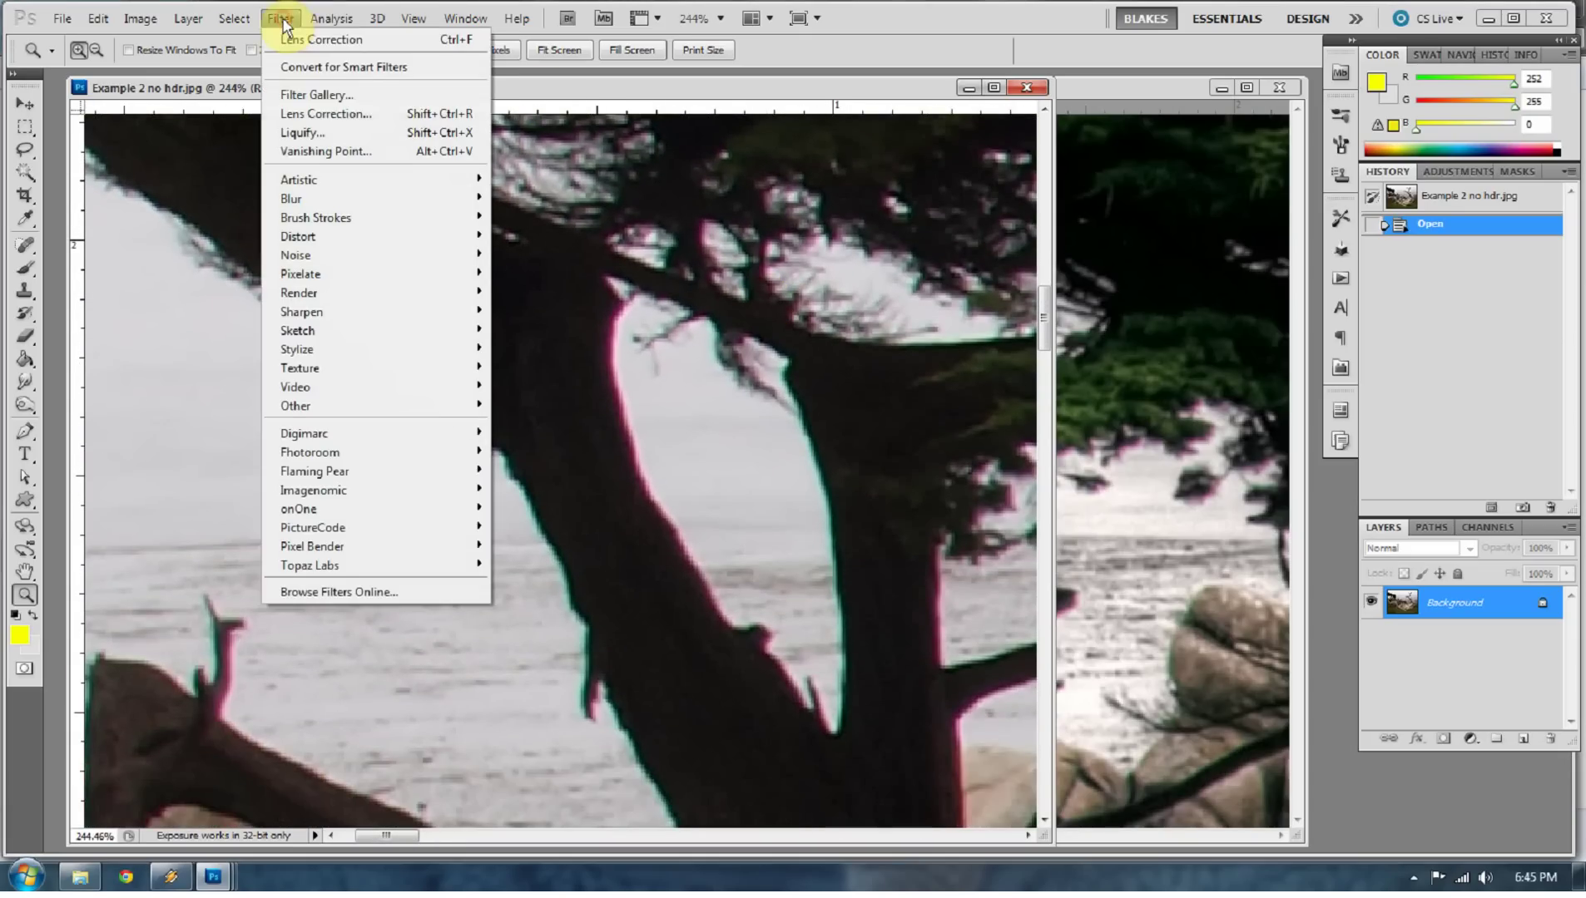
left_click(315, 114)
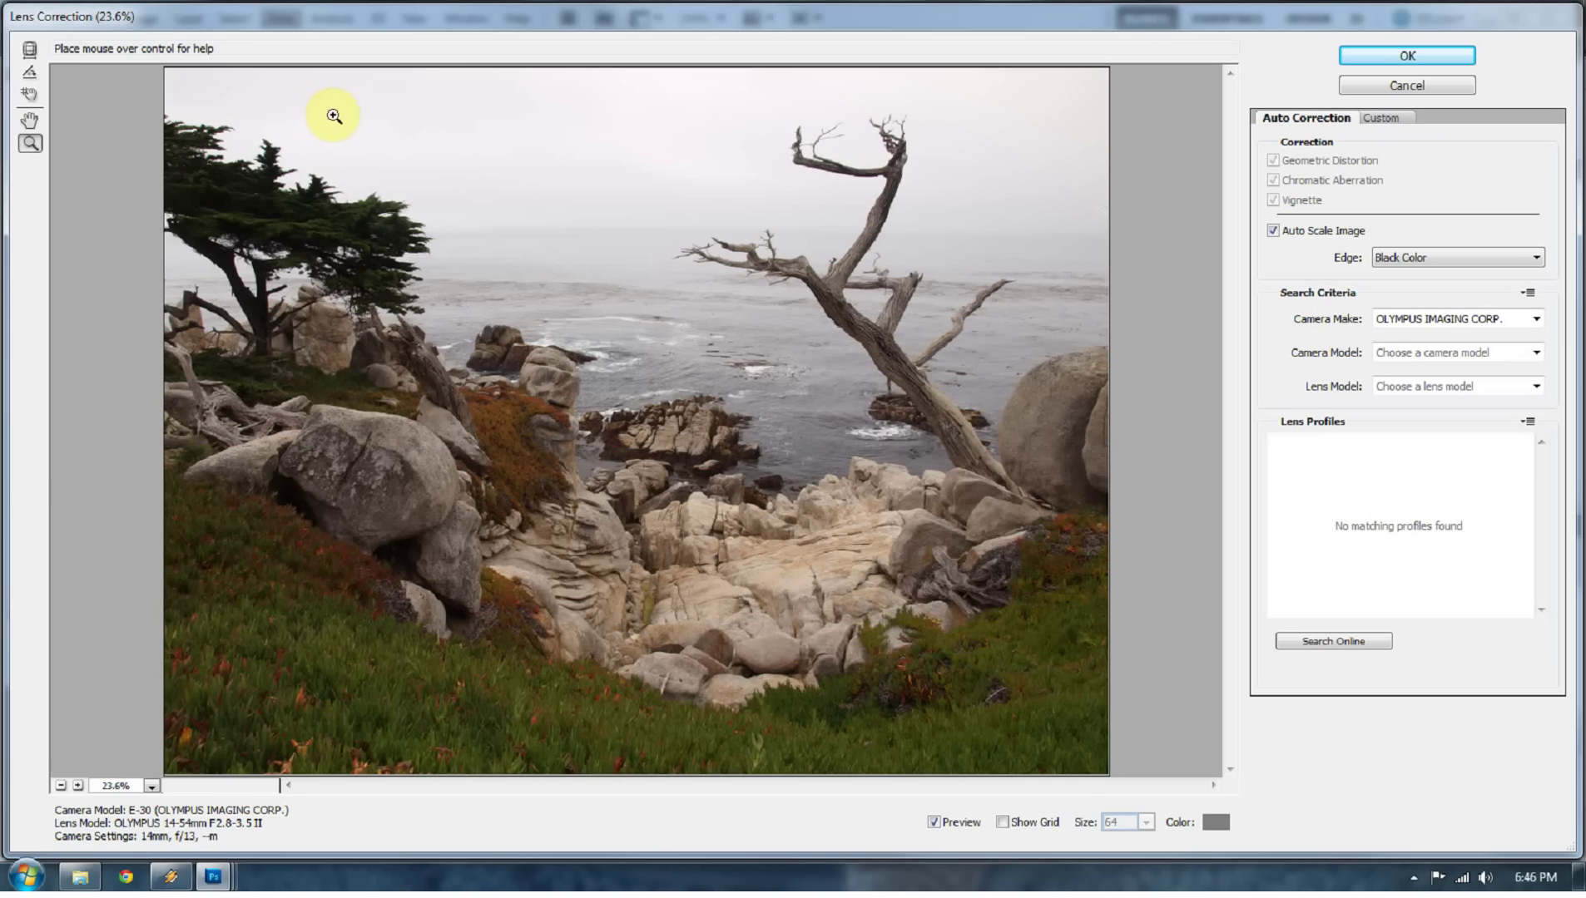
left_click_drag(190, 244, 306, 312)
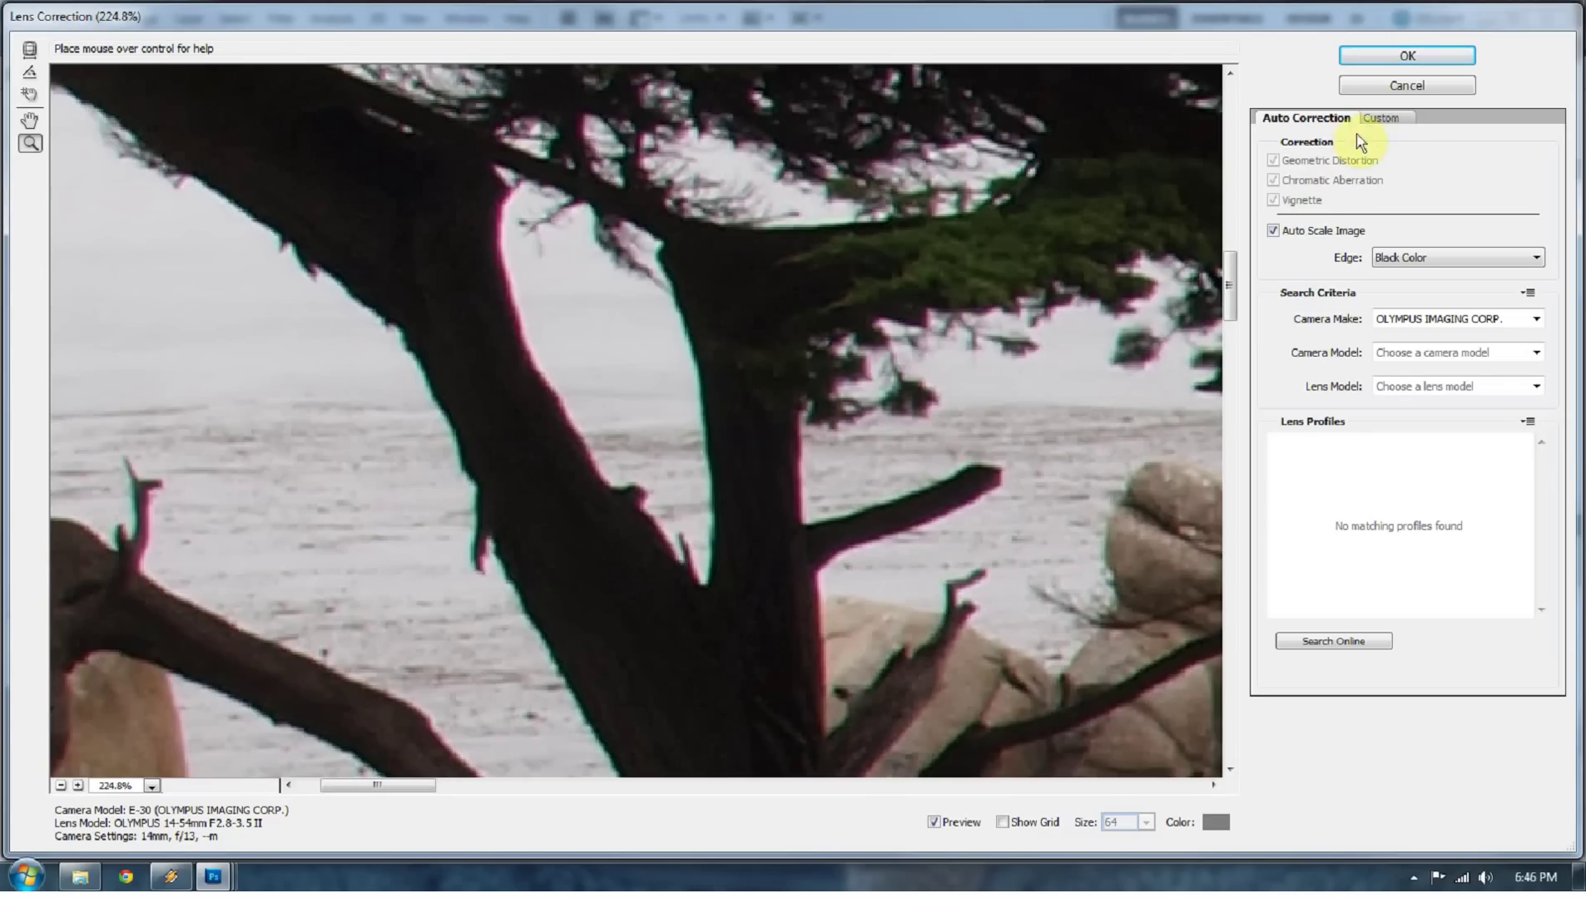
left_click(1373, 119)
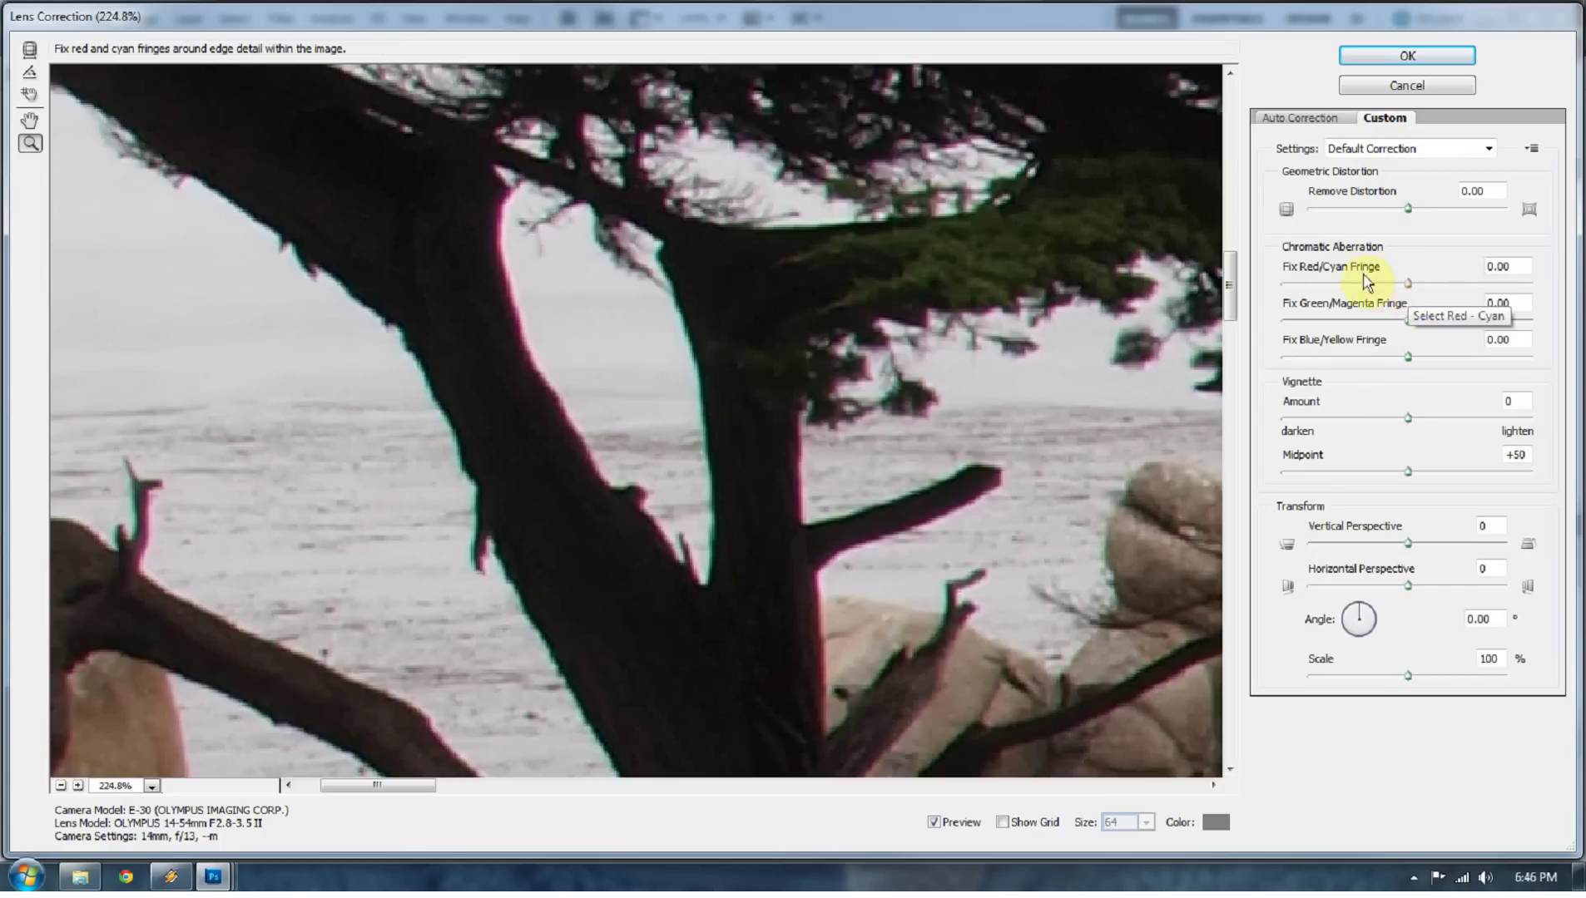
left_click_drag(1407, 285, 1422, 293)
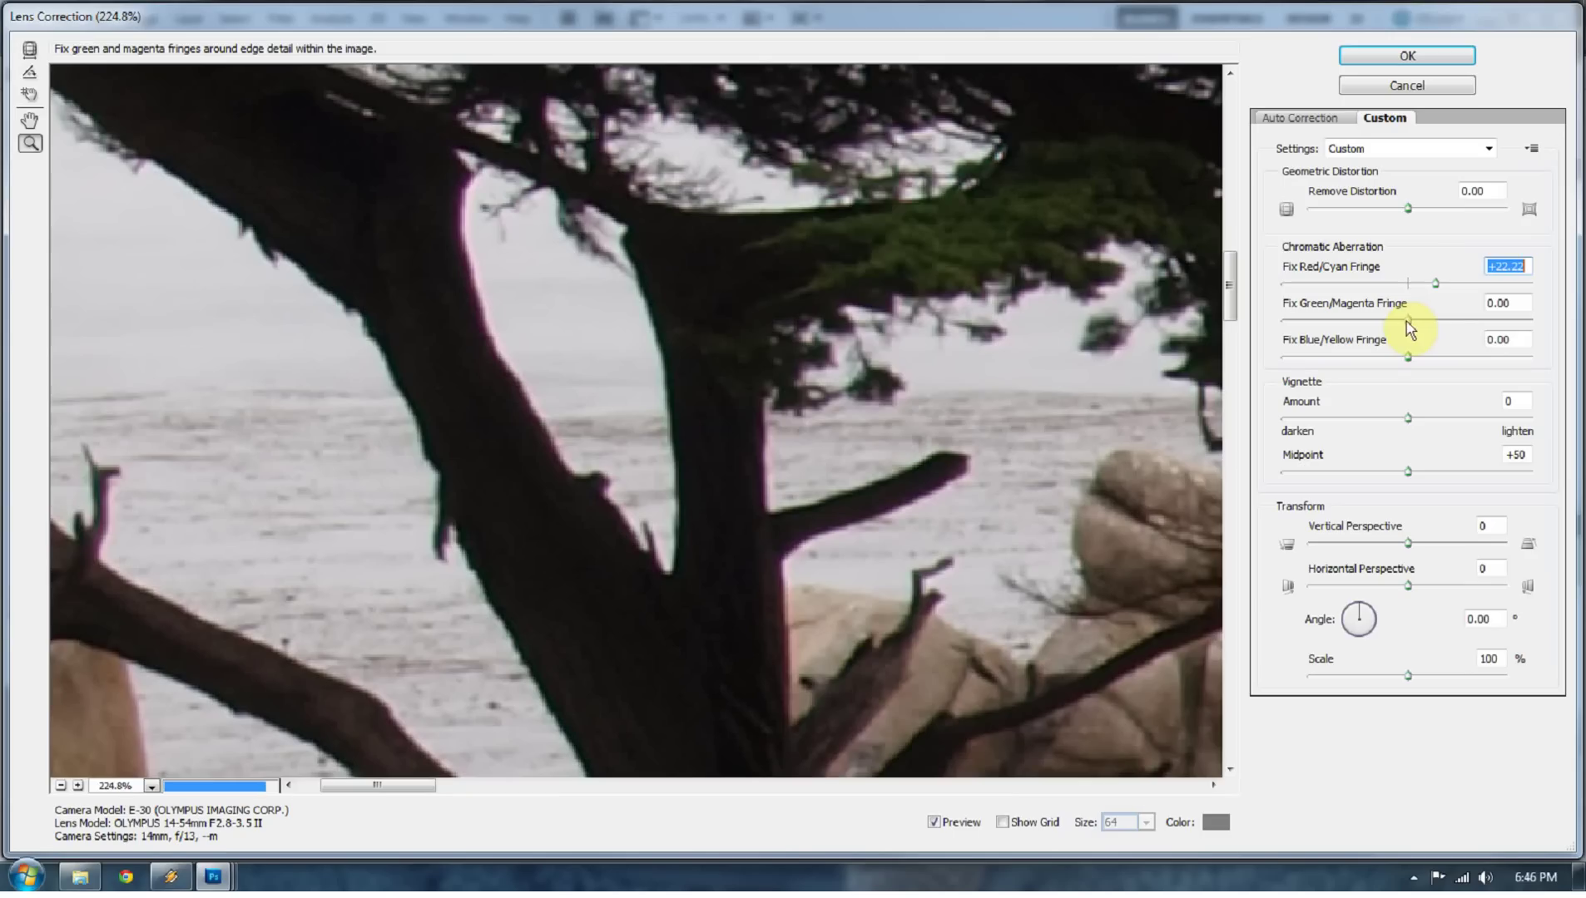
Set Fix Green/Magenta Fringe to -24.60, check the trunk's edges close up and apply the Lens Correction.
left_click_drag(1406, 321, 1393, 319)
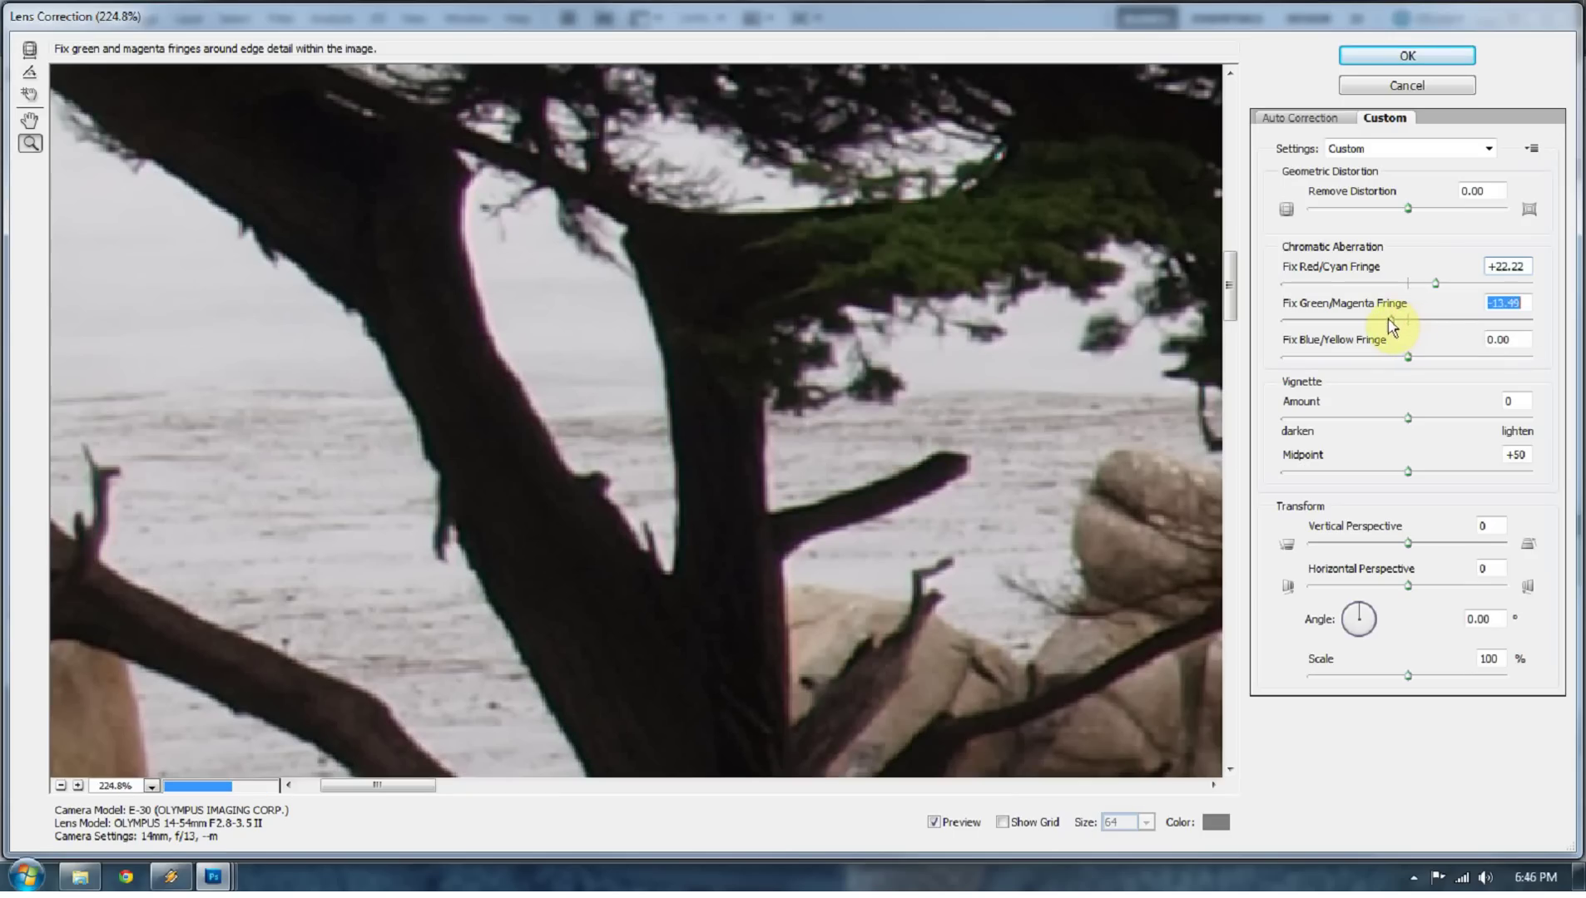
left_click_drag(1379, 319, 1375, 320)
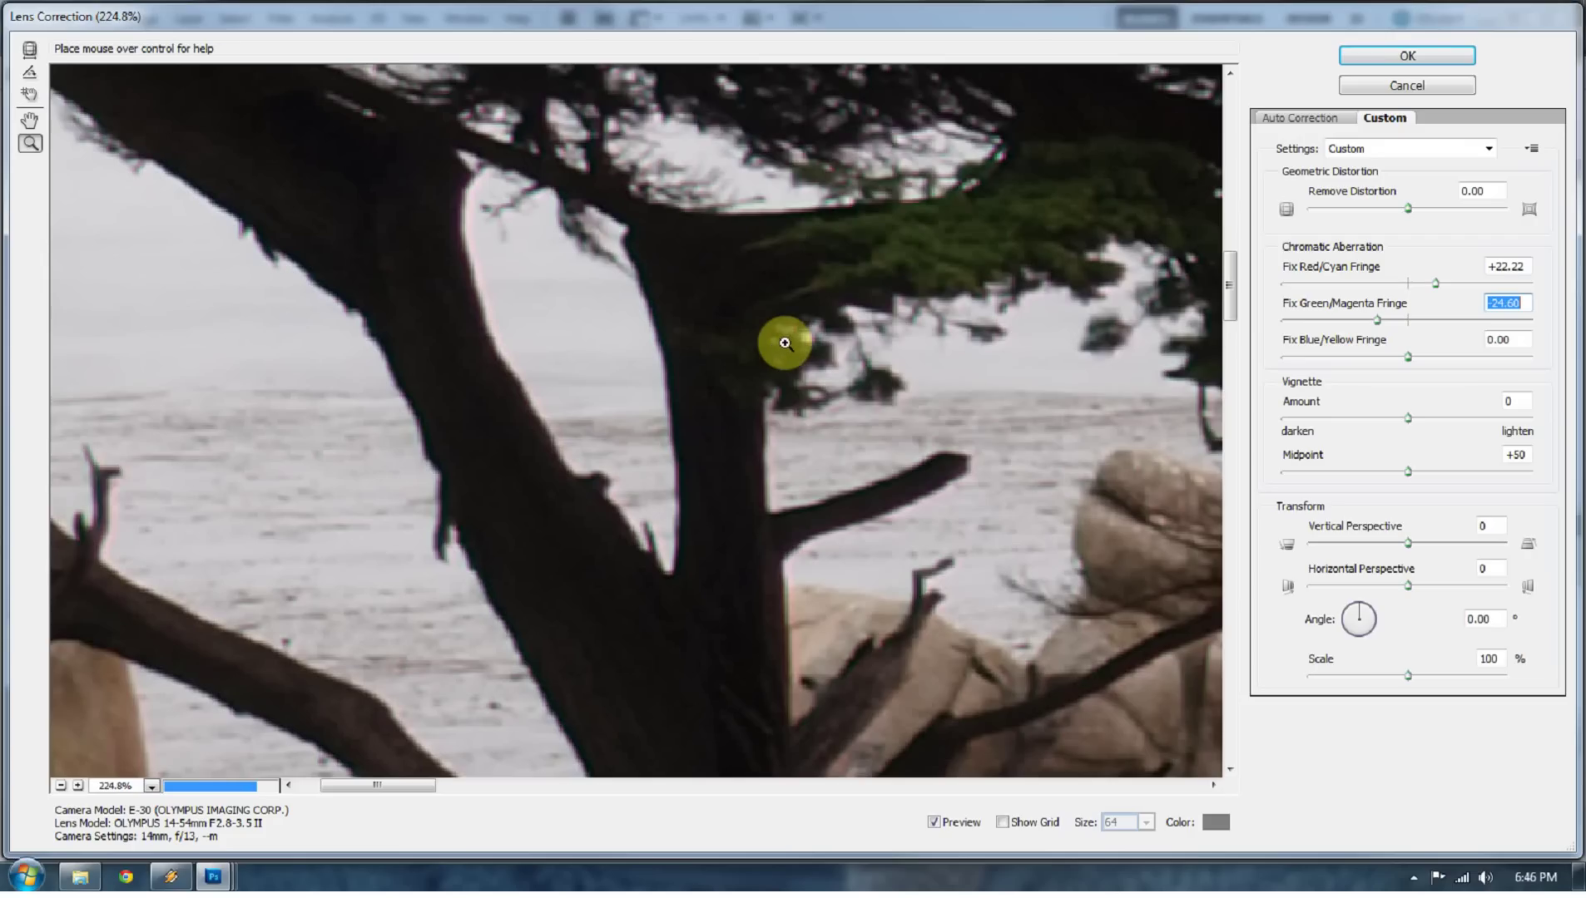
right_click(586, 314)
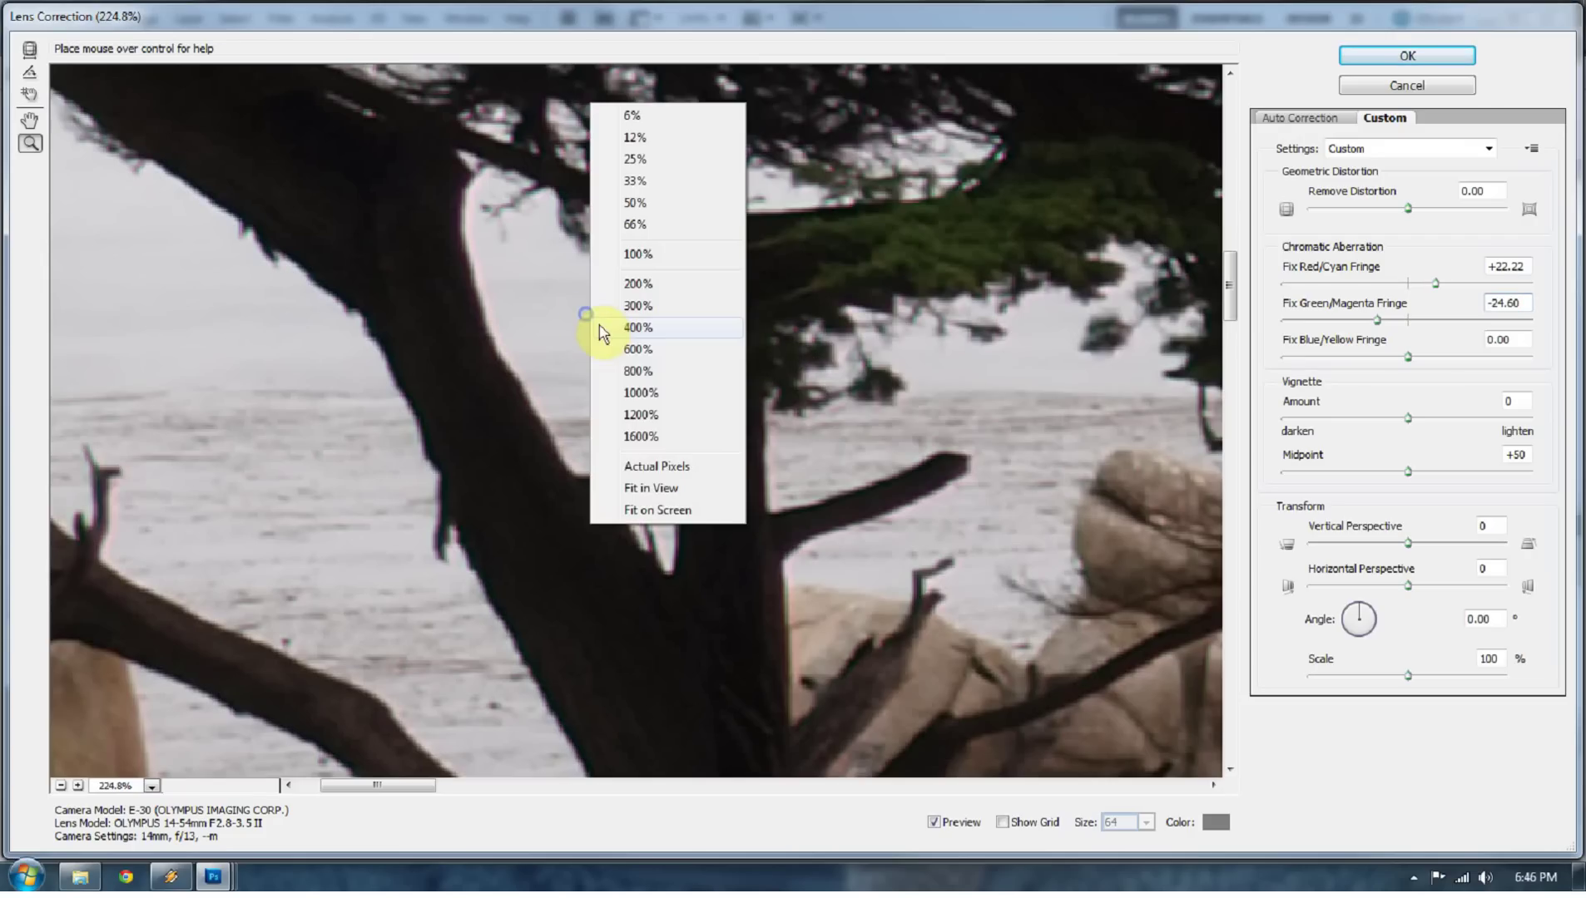
left_click(661, 160)
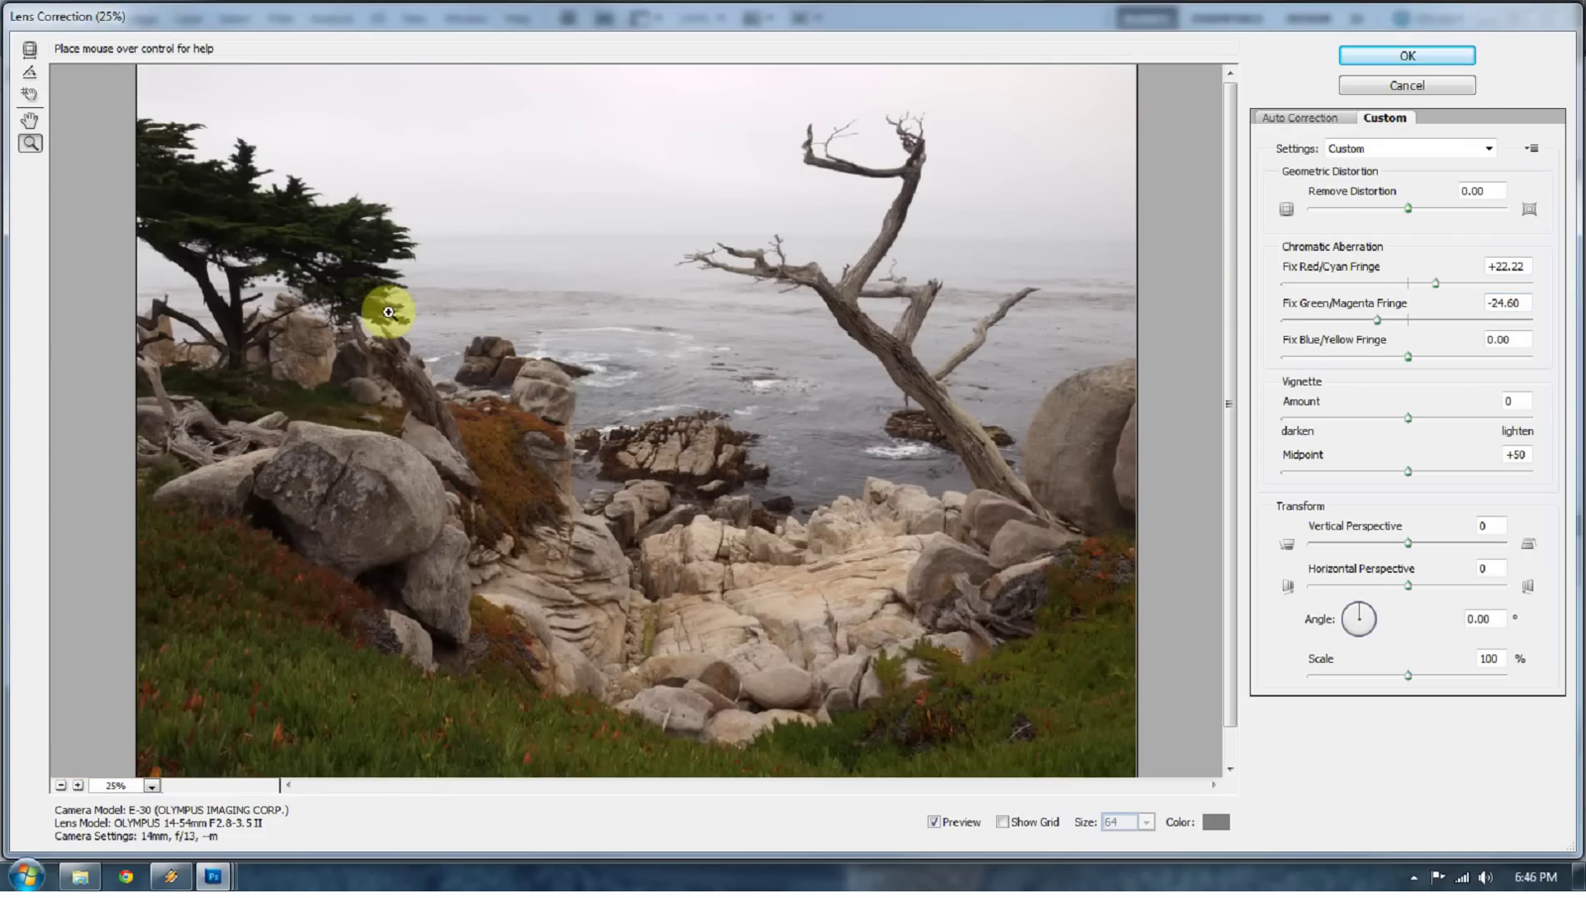
left_click_drag(191, 264, 314, 341)
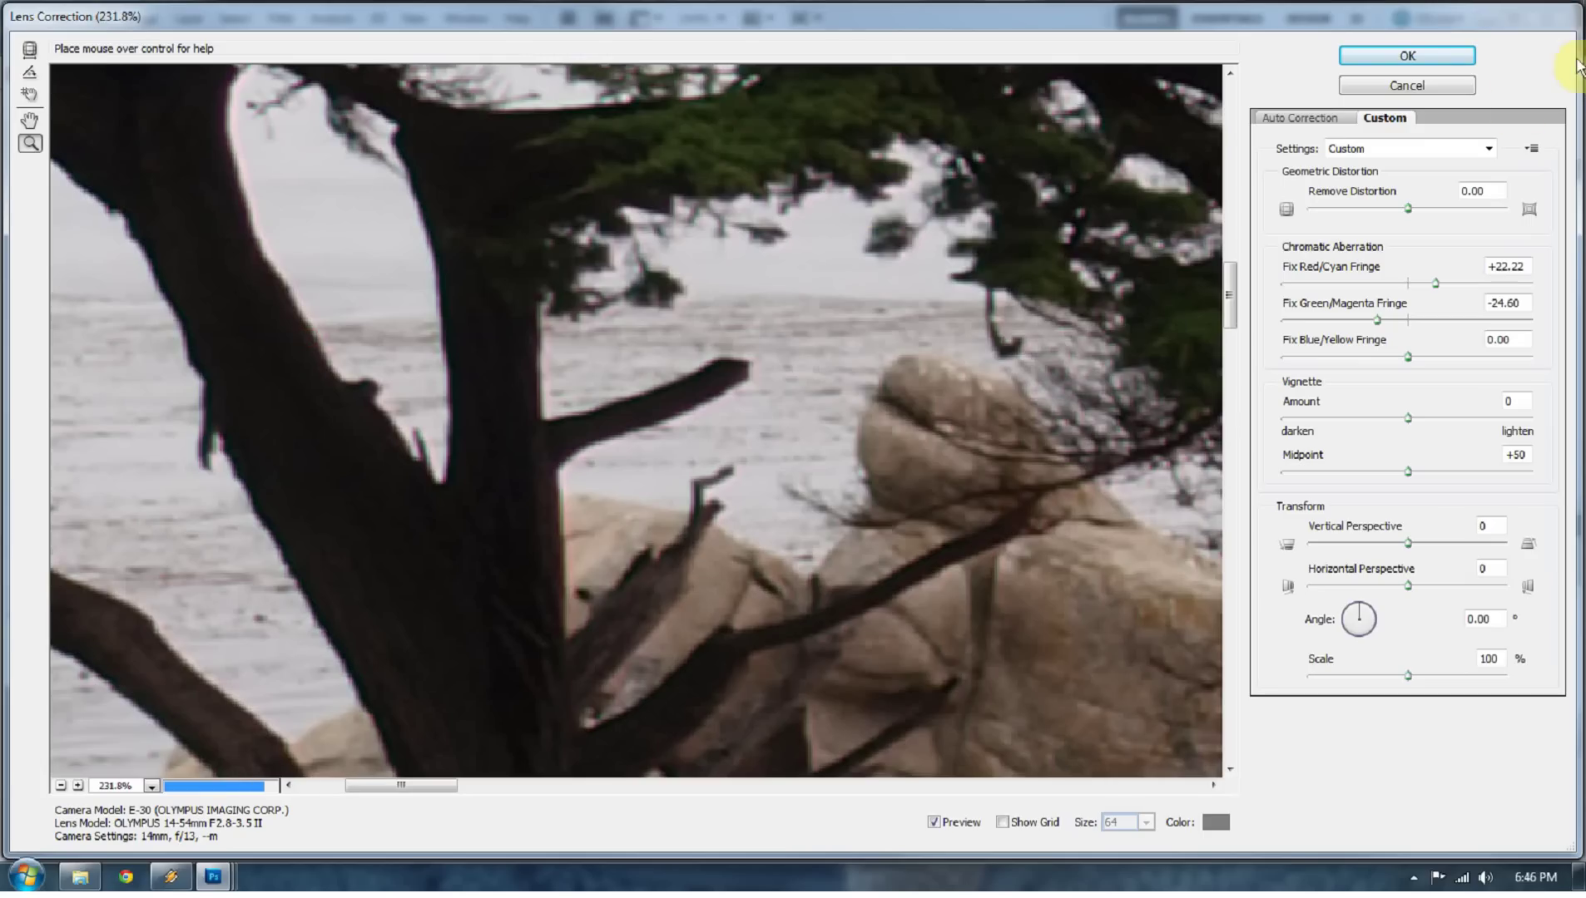
left_click(1407, 56)
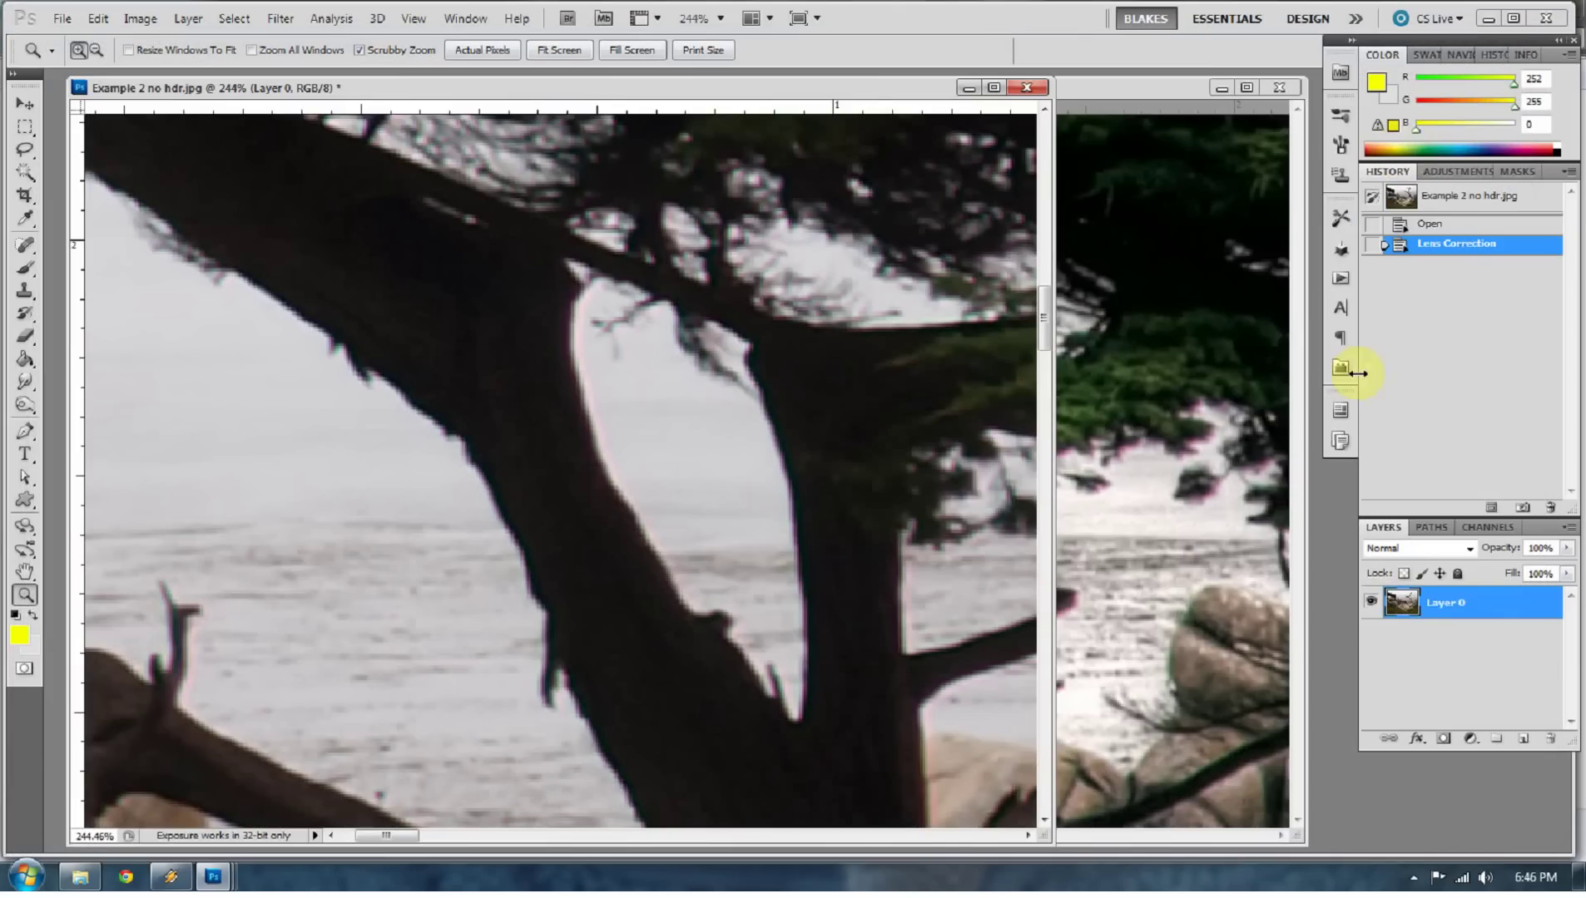
Compare the history states before and after Lens Correction on the dark trunk and the bare tree's upper branch.
left_click(1430, 228)
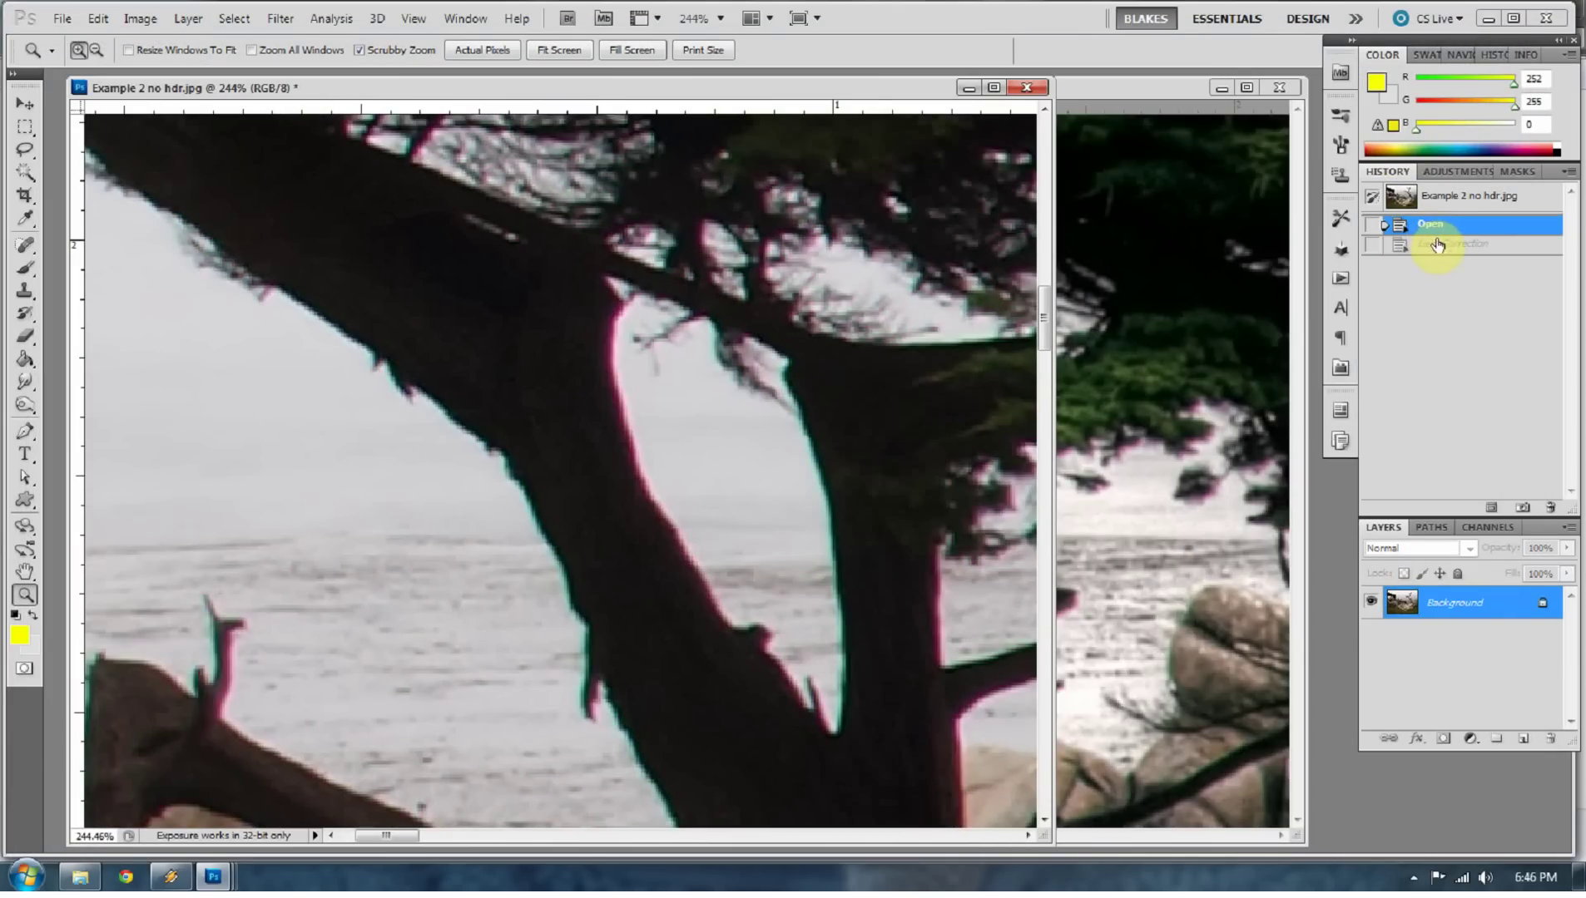
left_click(1433, 245)
key("ctrl+0")
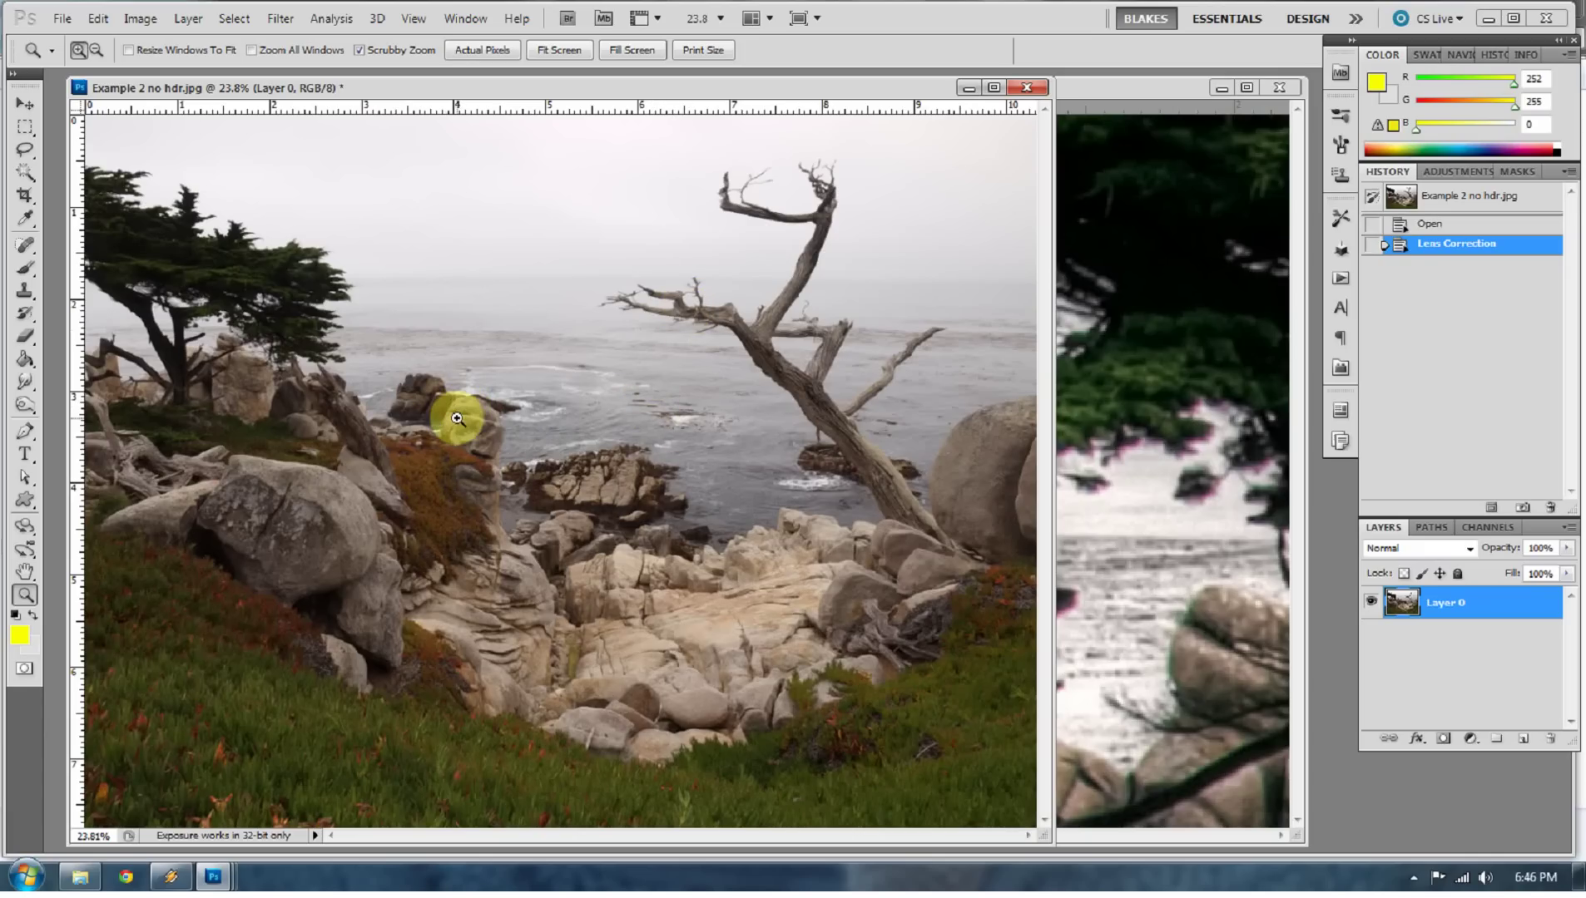
left_click_drag(762, 177, 903, 399)
left_click(1432, 224)
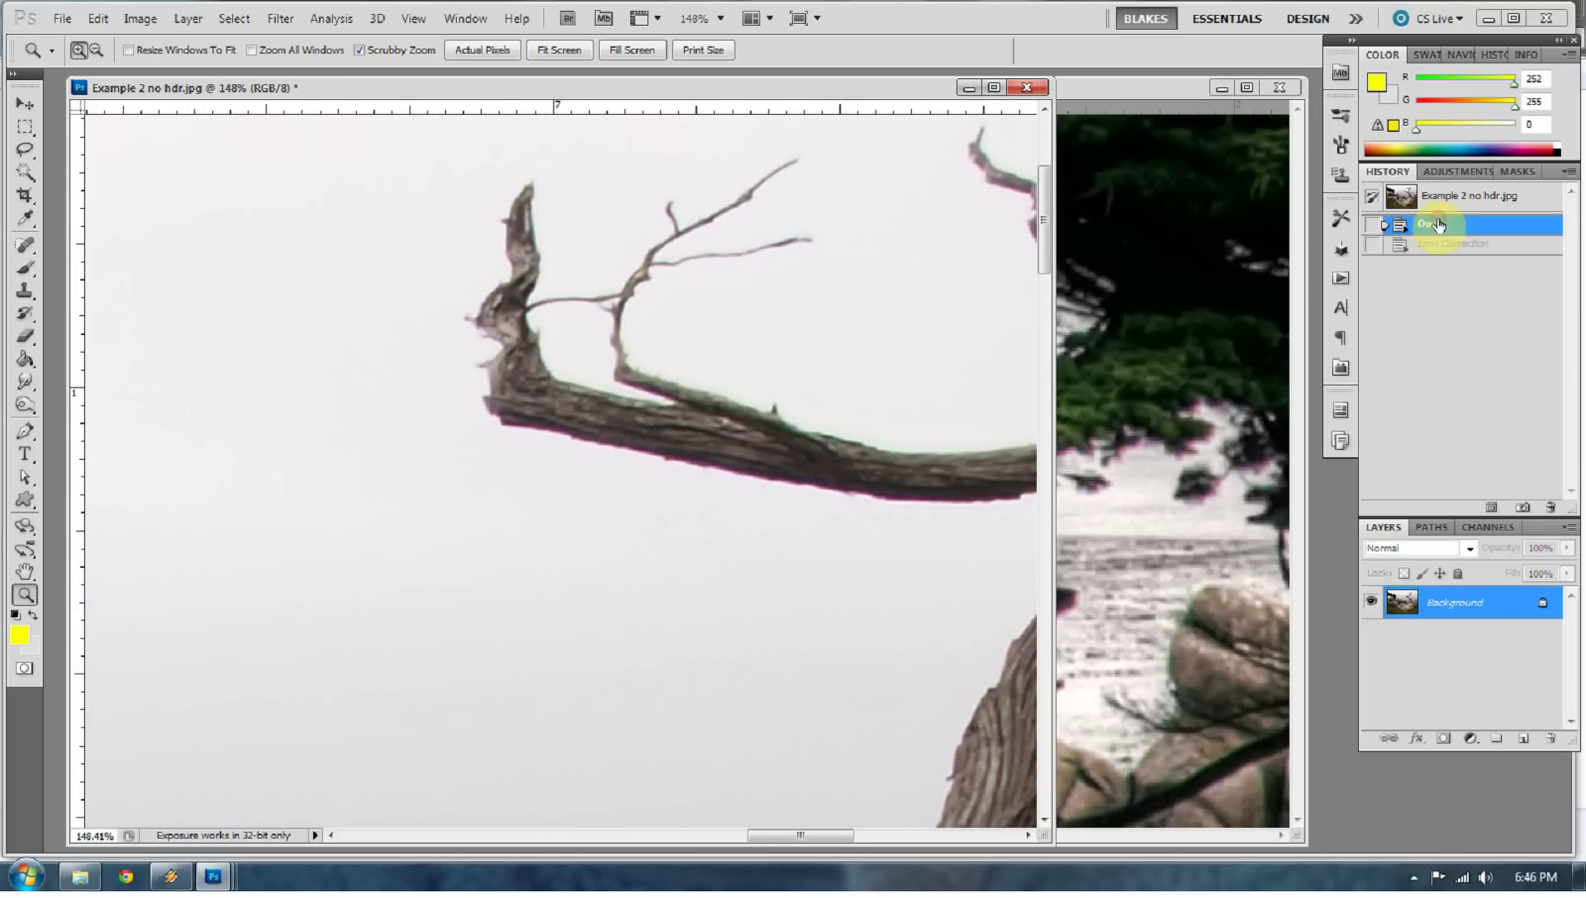
left_click(1439, 243)
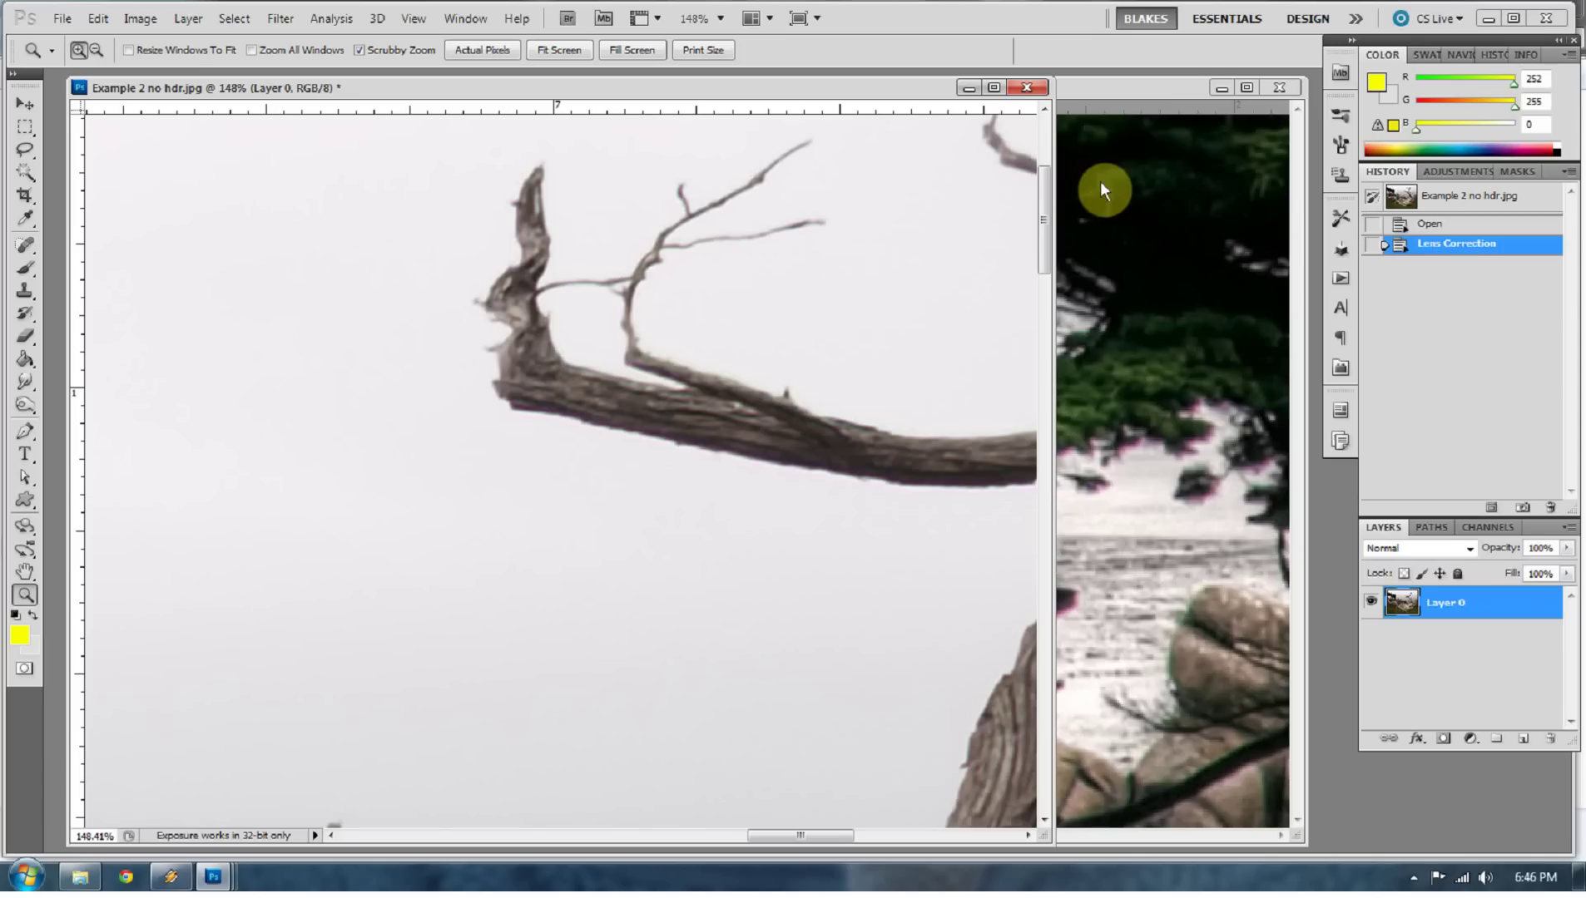
right_click(703, 376)
left_click(732, 391)
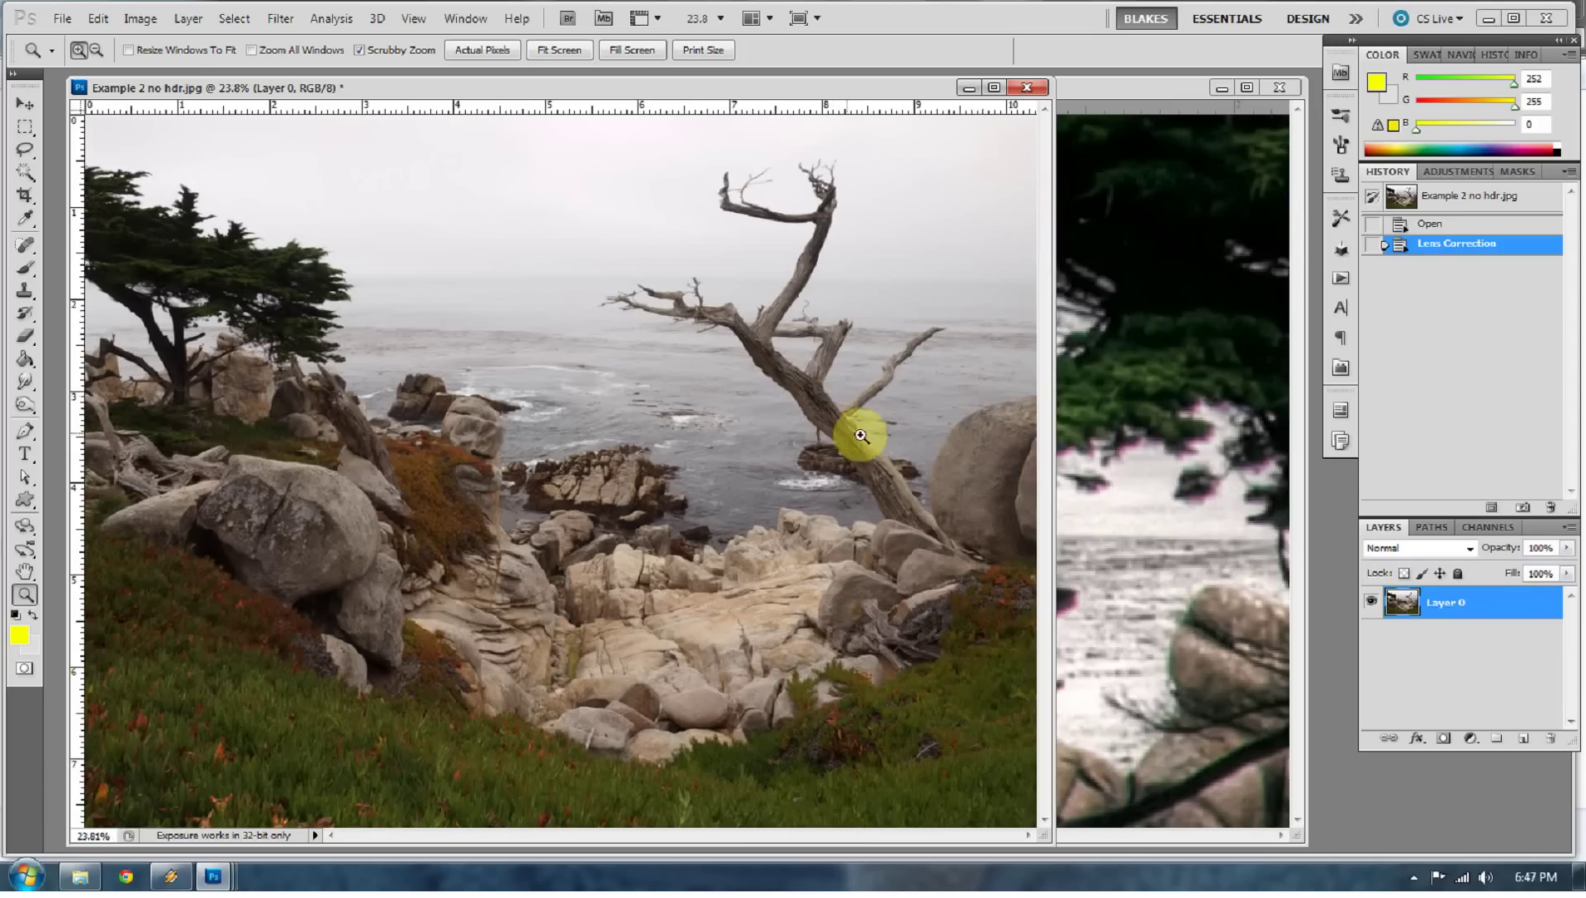
Close Example 2 no hdr.jpg without saving, then reposition the Example 2.jpg window and enlarge its tree trunk.
left_click(1026, 88)
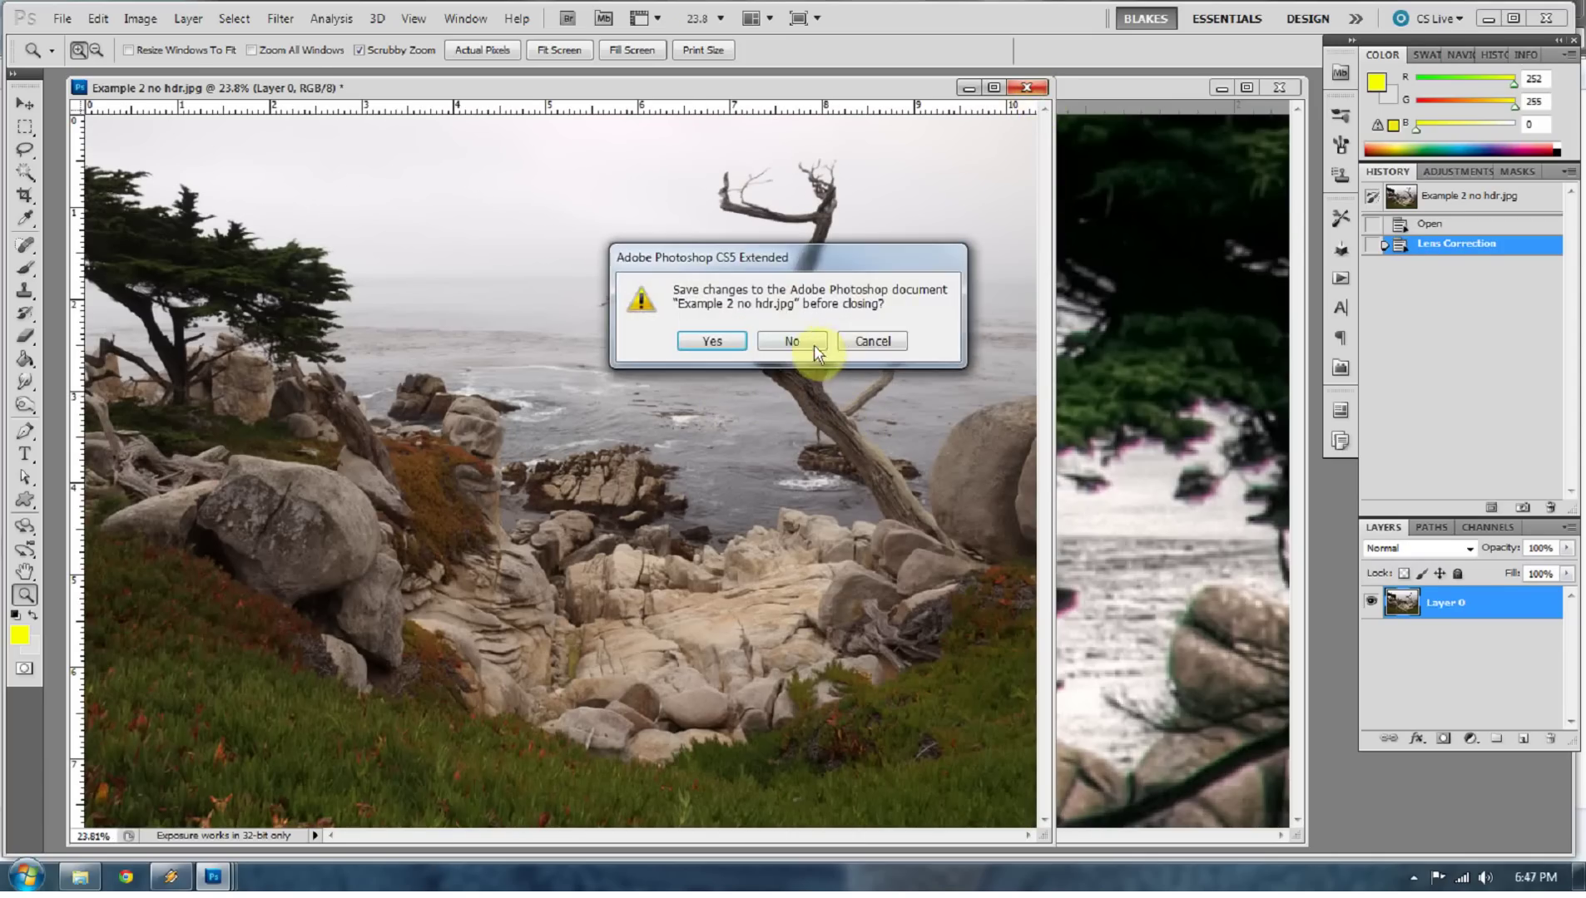
left_click(812, 341)
left_click_drag(594, 89, 395, 83)
left_click_drag(420, 456, 442, 479)
scroll(441, 479, "down", 1)
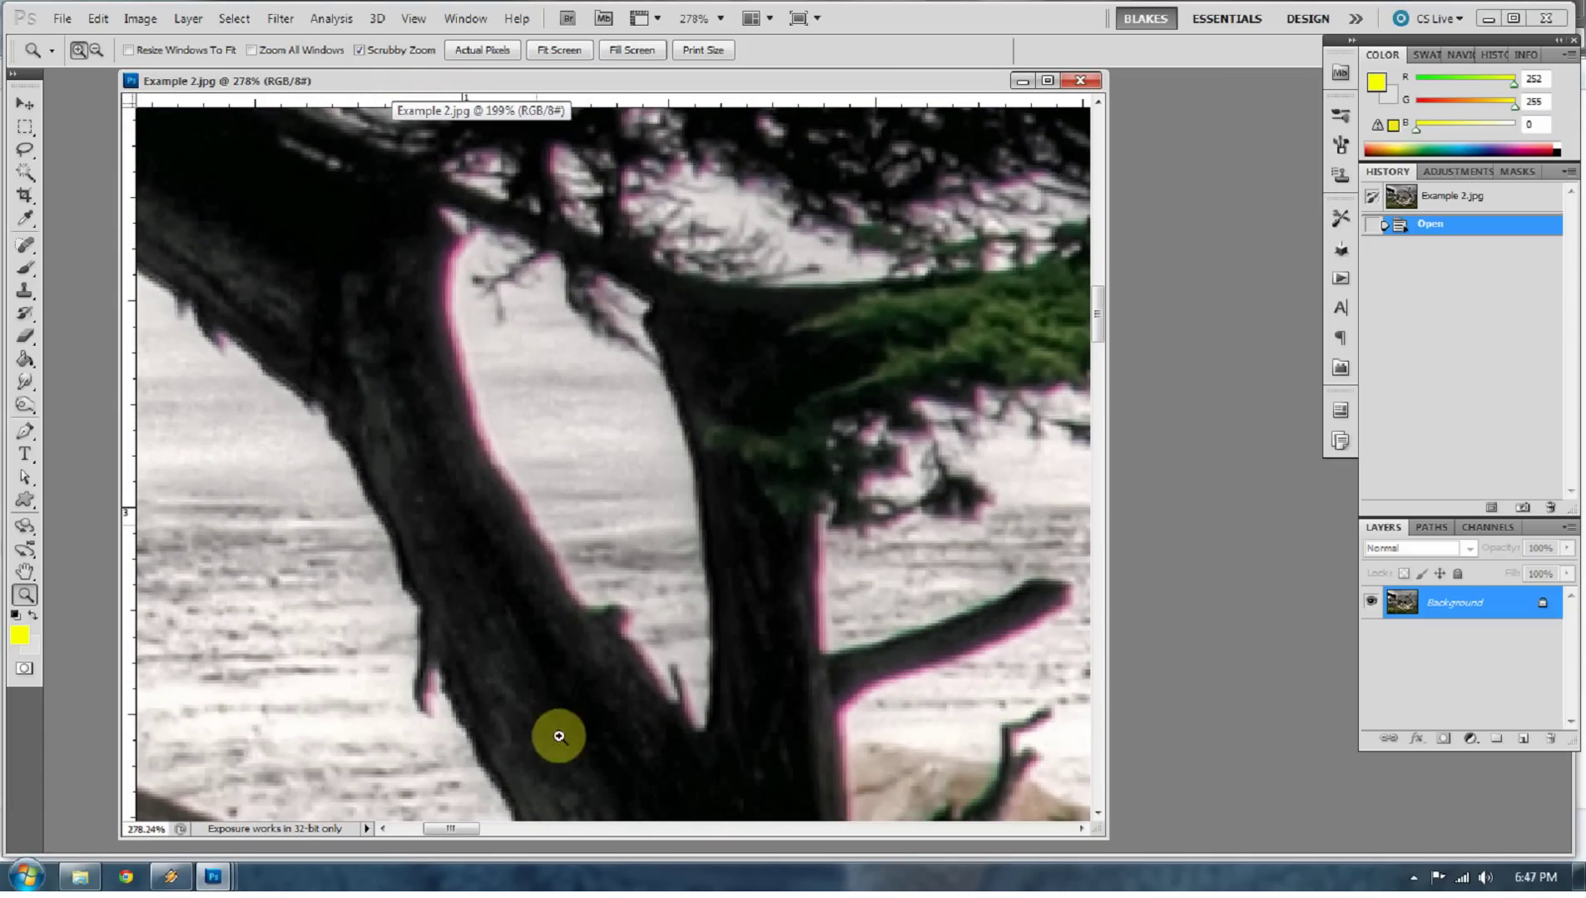
Start a custom Lens Correction on Example 2.jpg and set Fix Red/Cyan Fringe to +12.70 while viewing the trunk's edges.
left_click(281, 19)
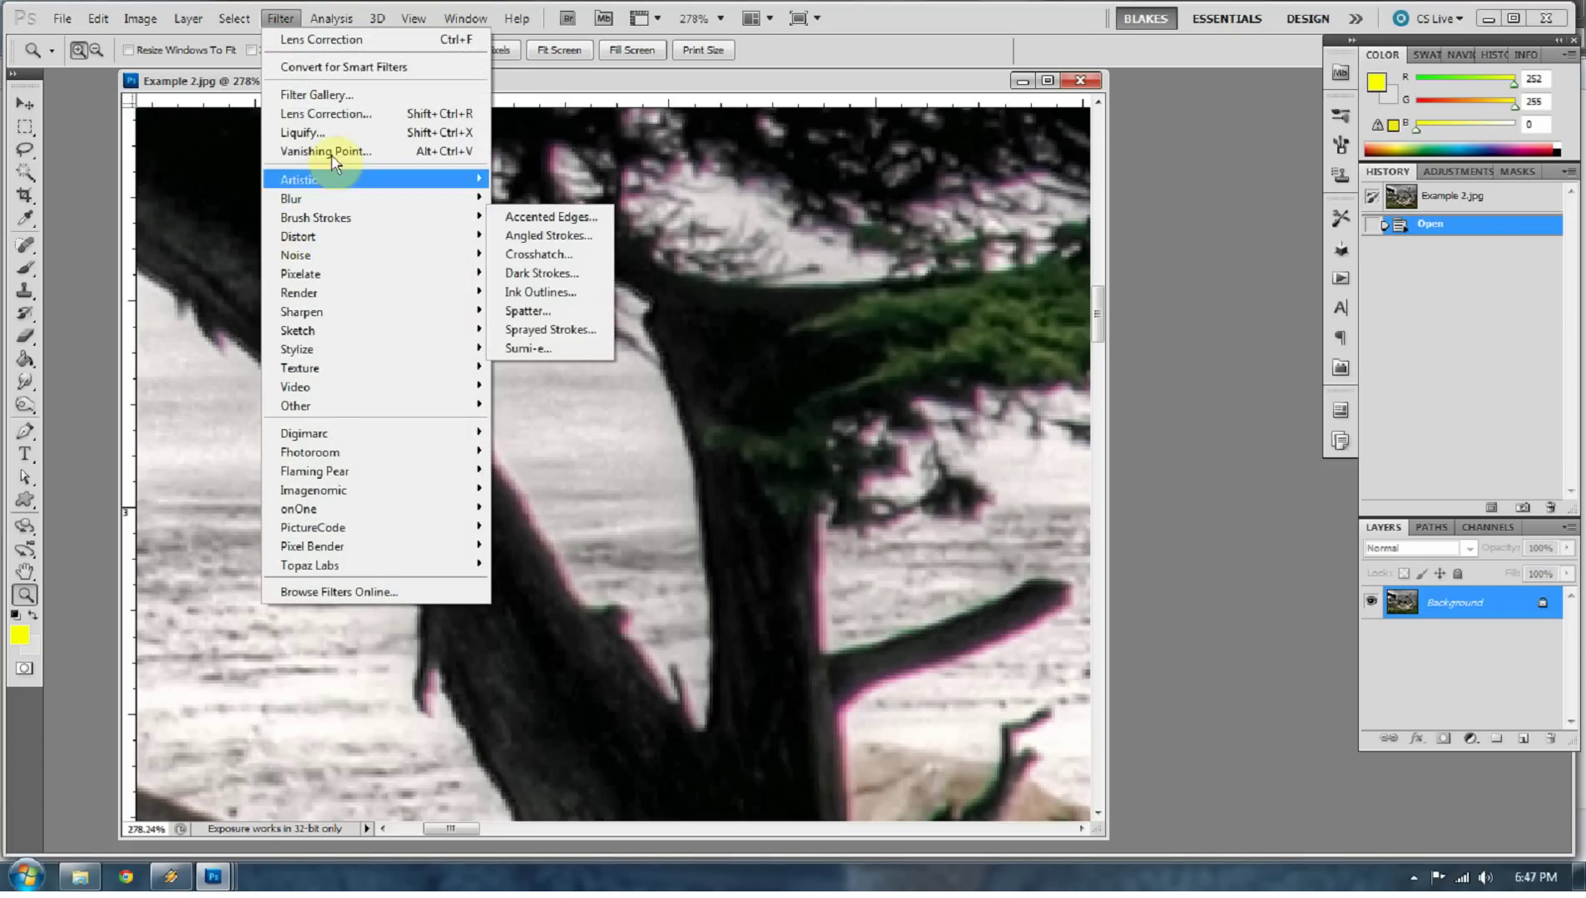
left_click(334, 113)
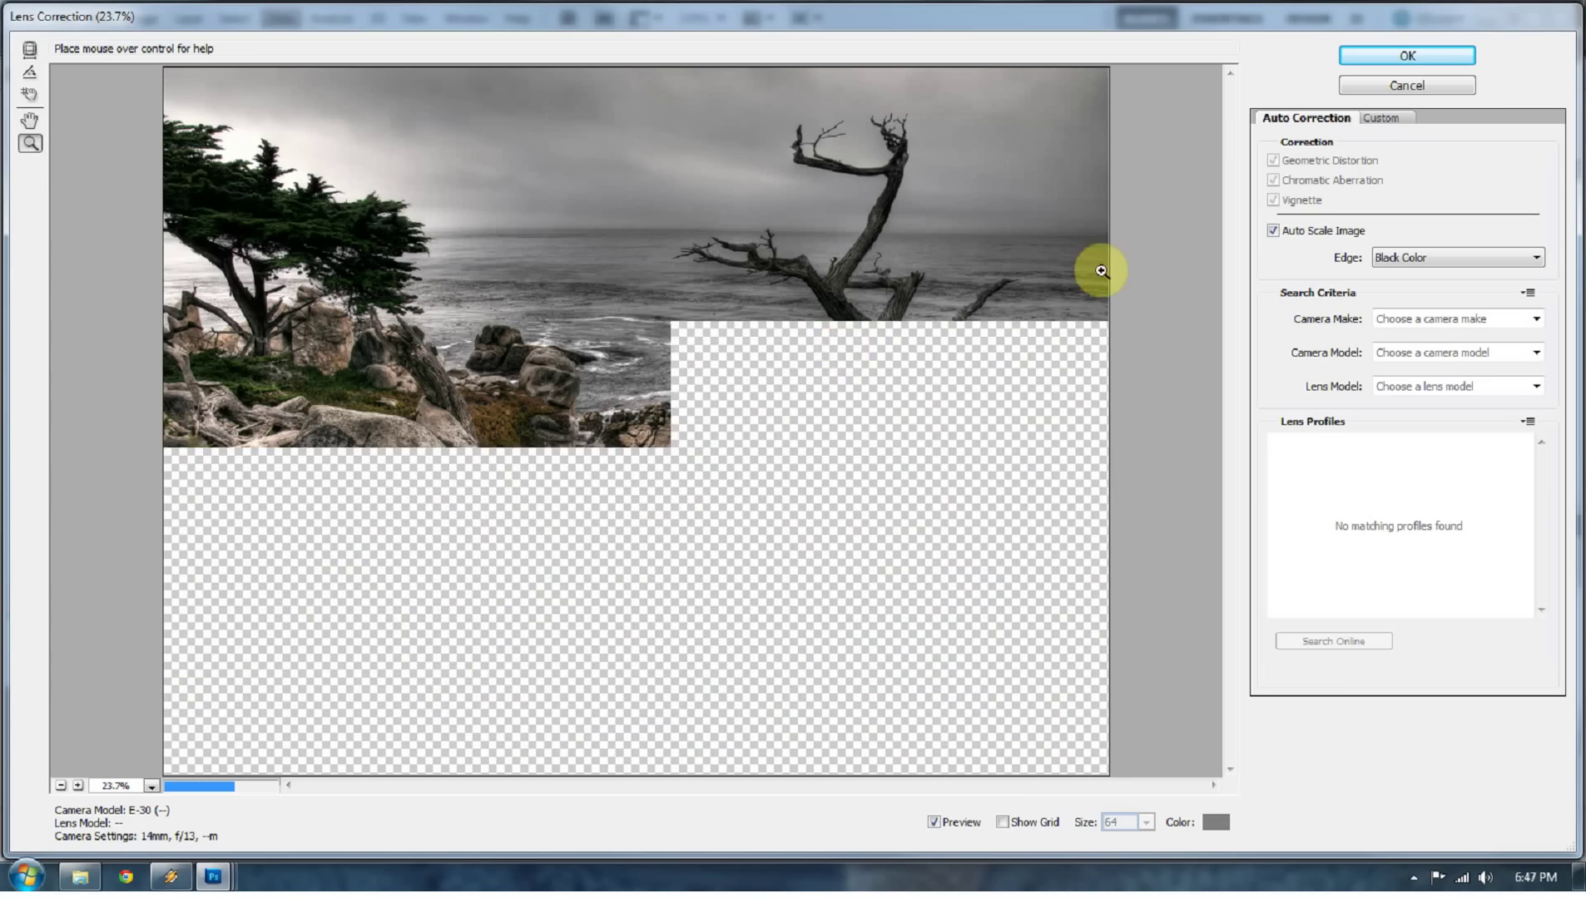
left_click(1381, 121)
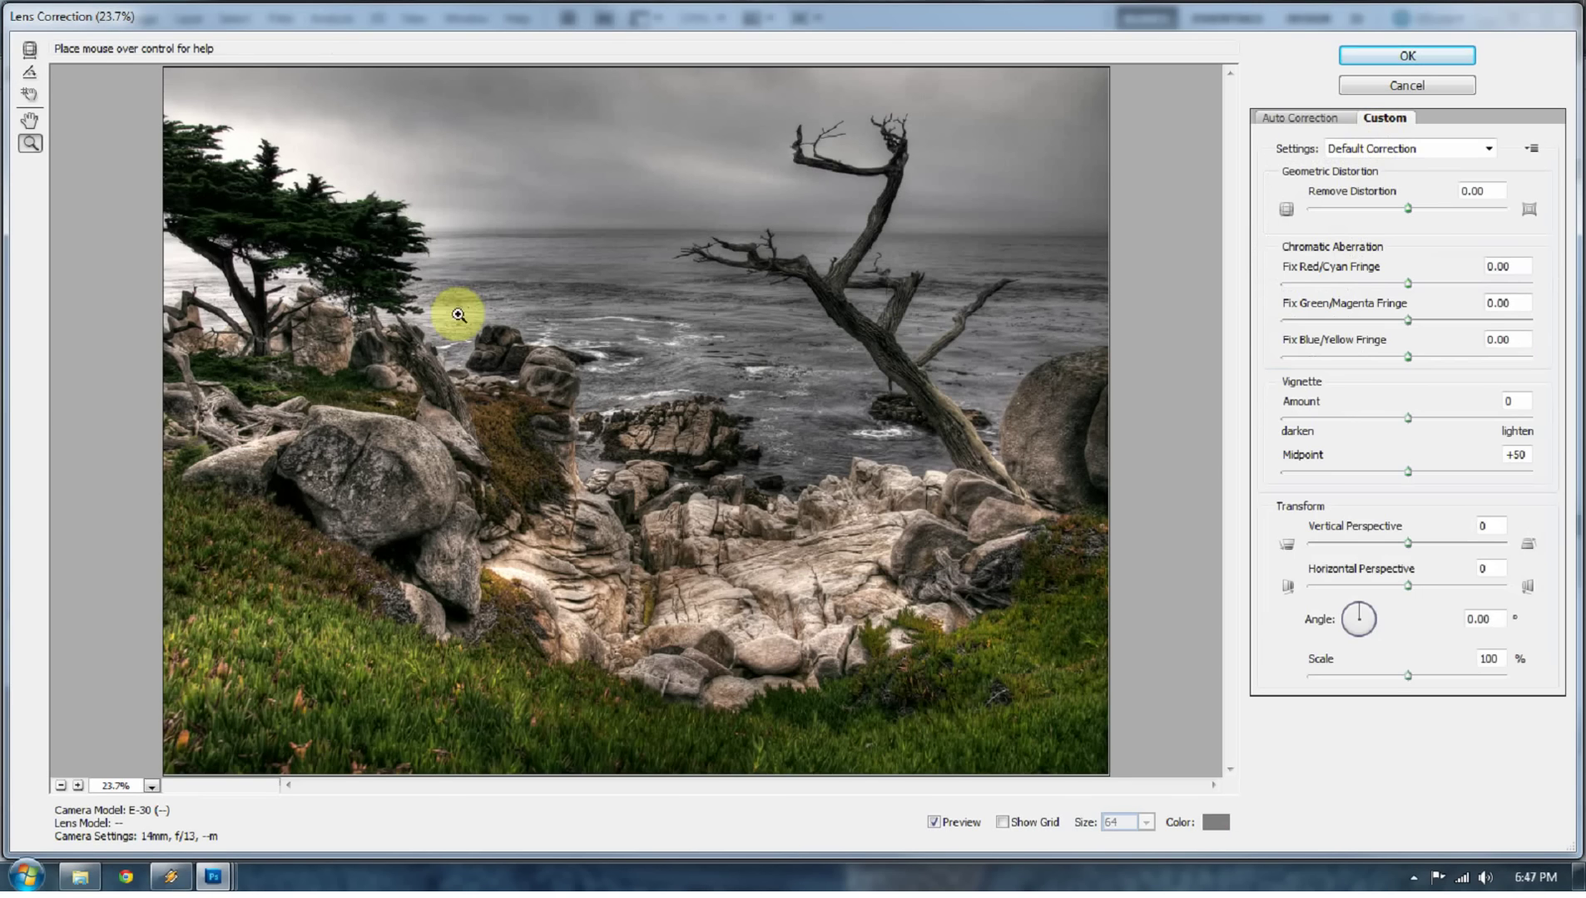
left_click_drag(168, 229, 308, 320)
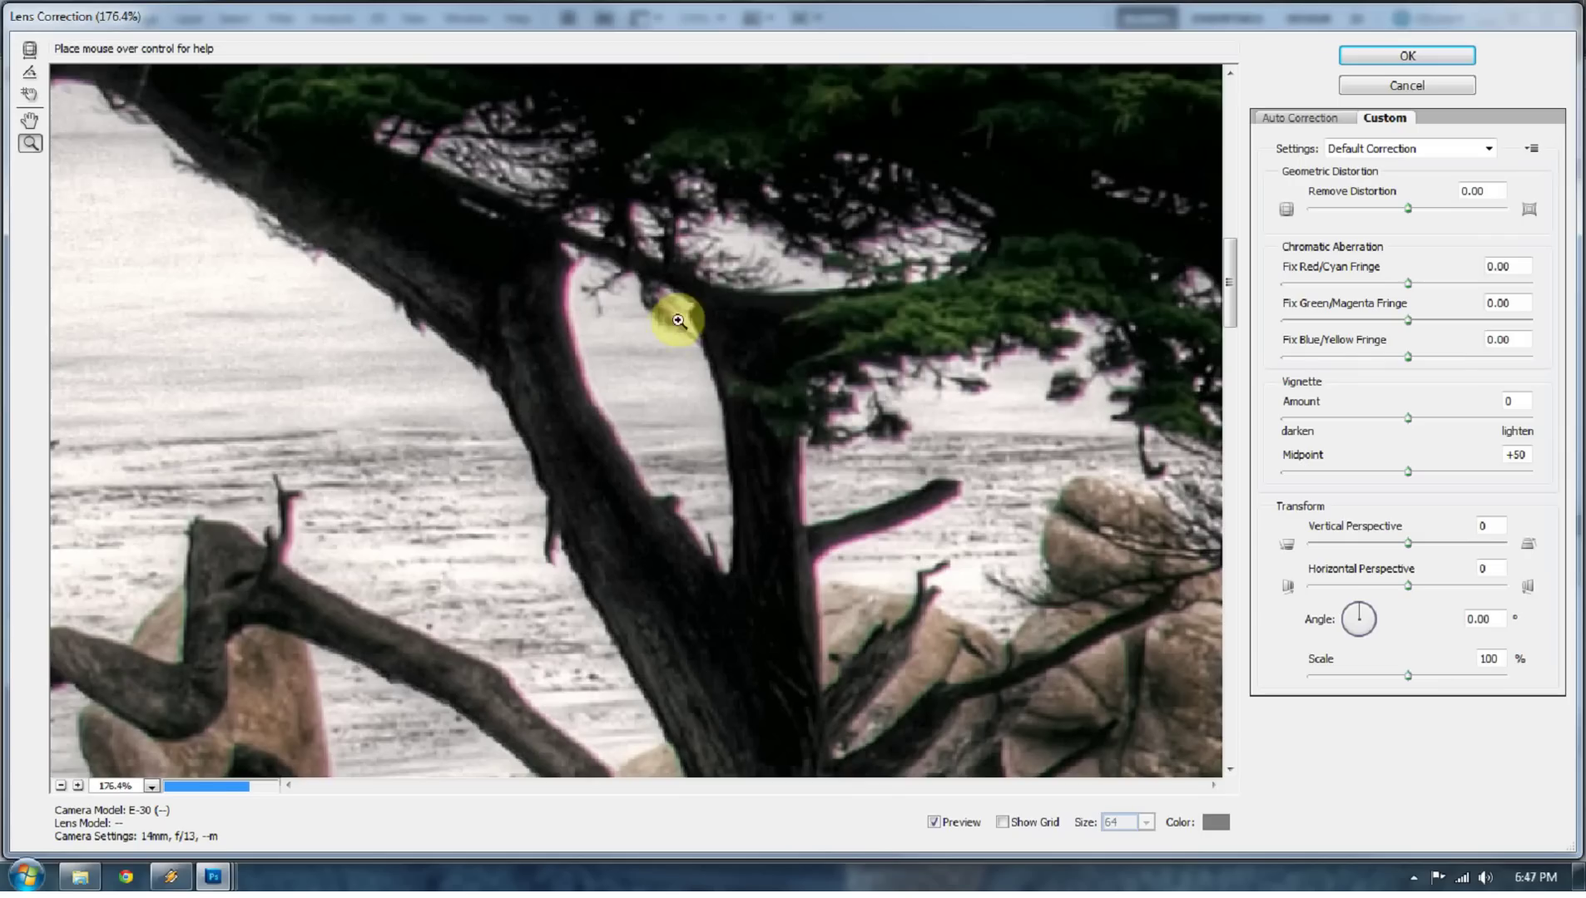
left_click_drag(1407, 289, 1419, 291)
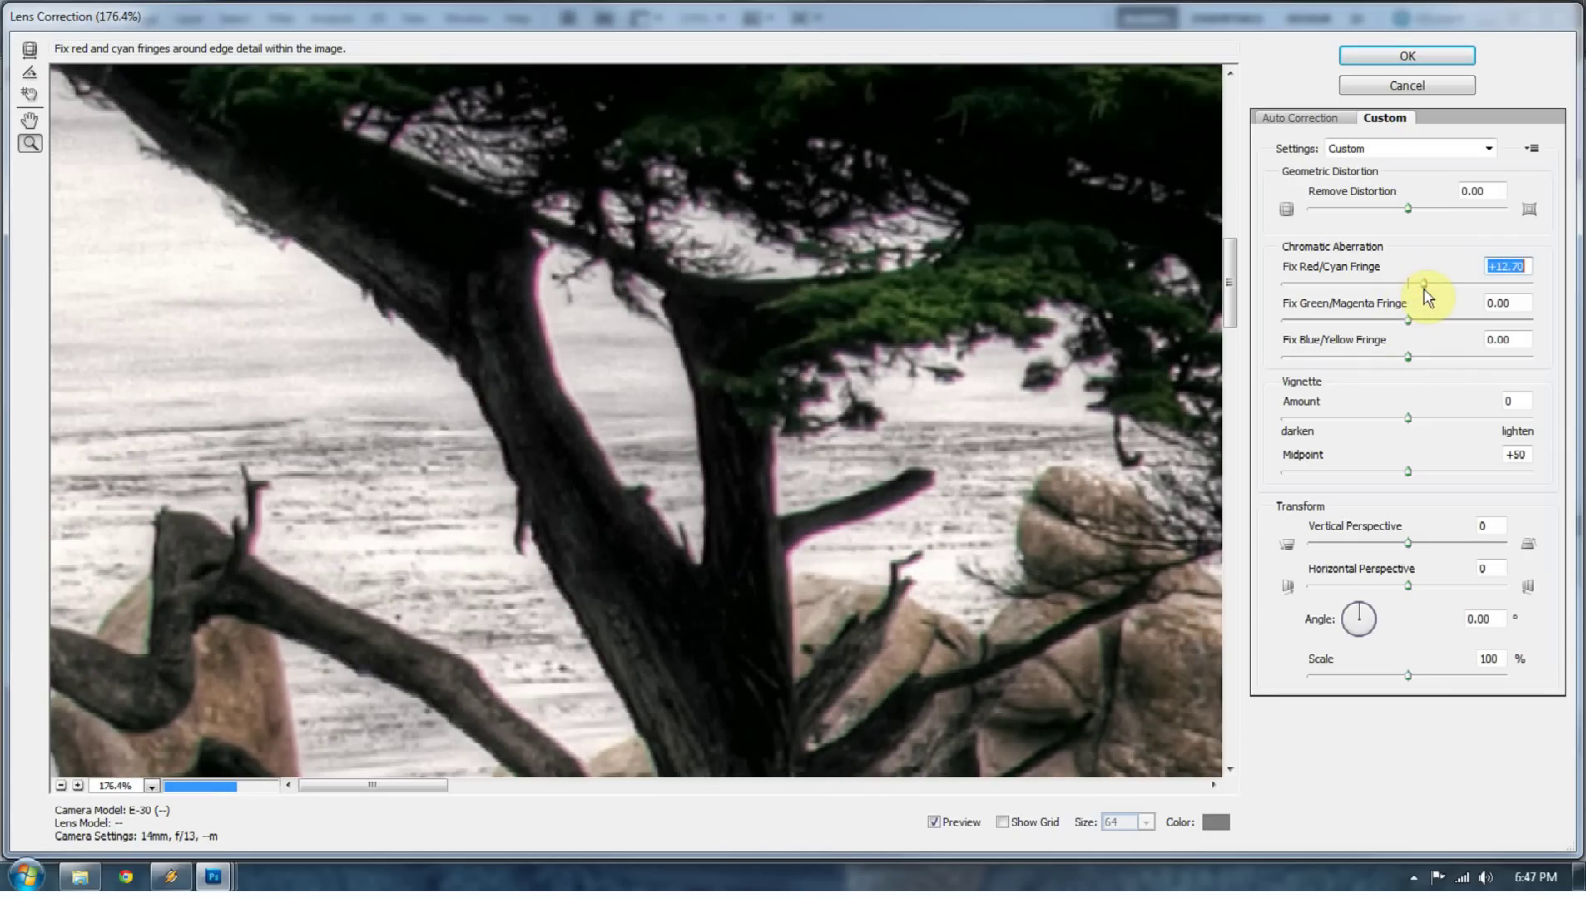
Set Fix Red/Cyan Fringe to +23.81 and Fix Green/Magenta Fringe to -10.32, apply the Lens Correction and check the trunk's edges.
left_click_drag(1424, 288, 1398, 330)
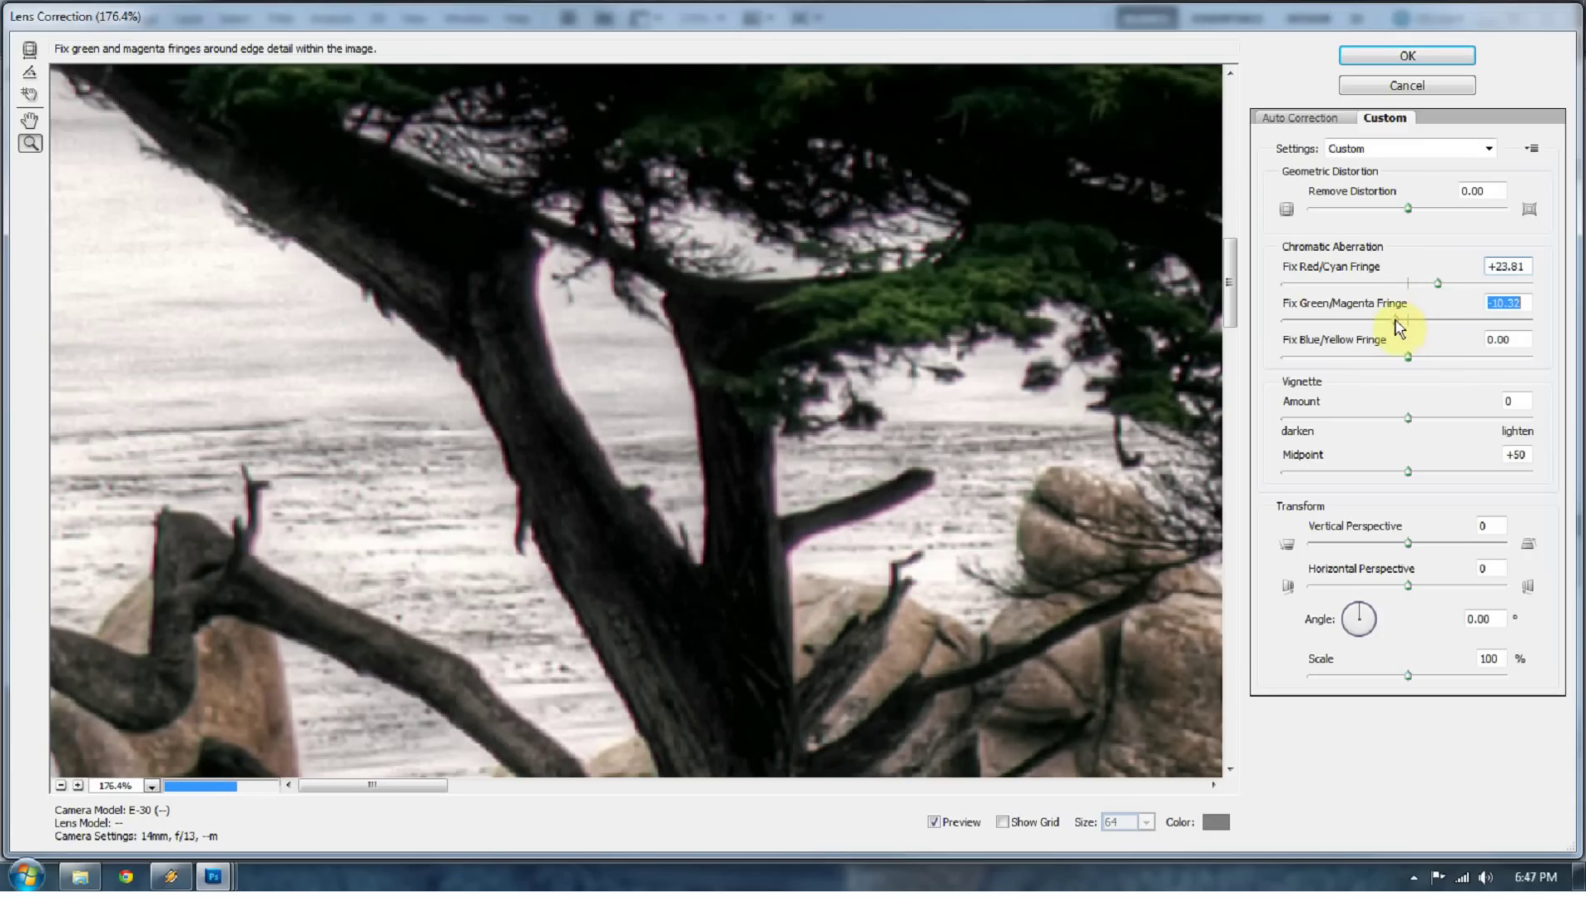
left_click(1427, 57)
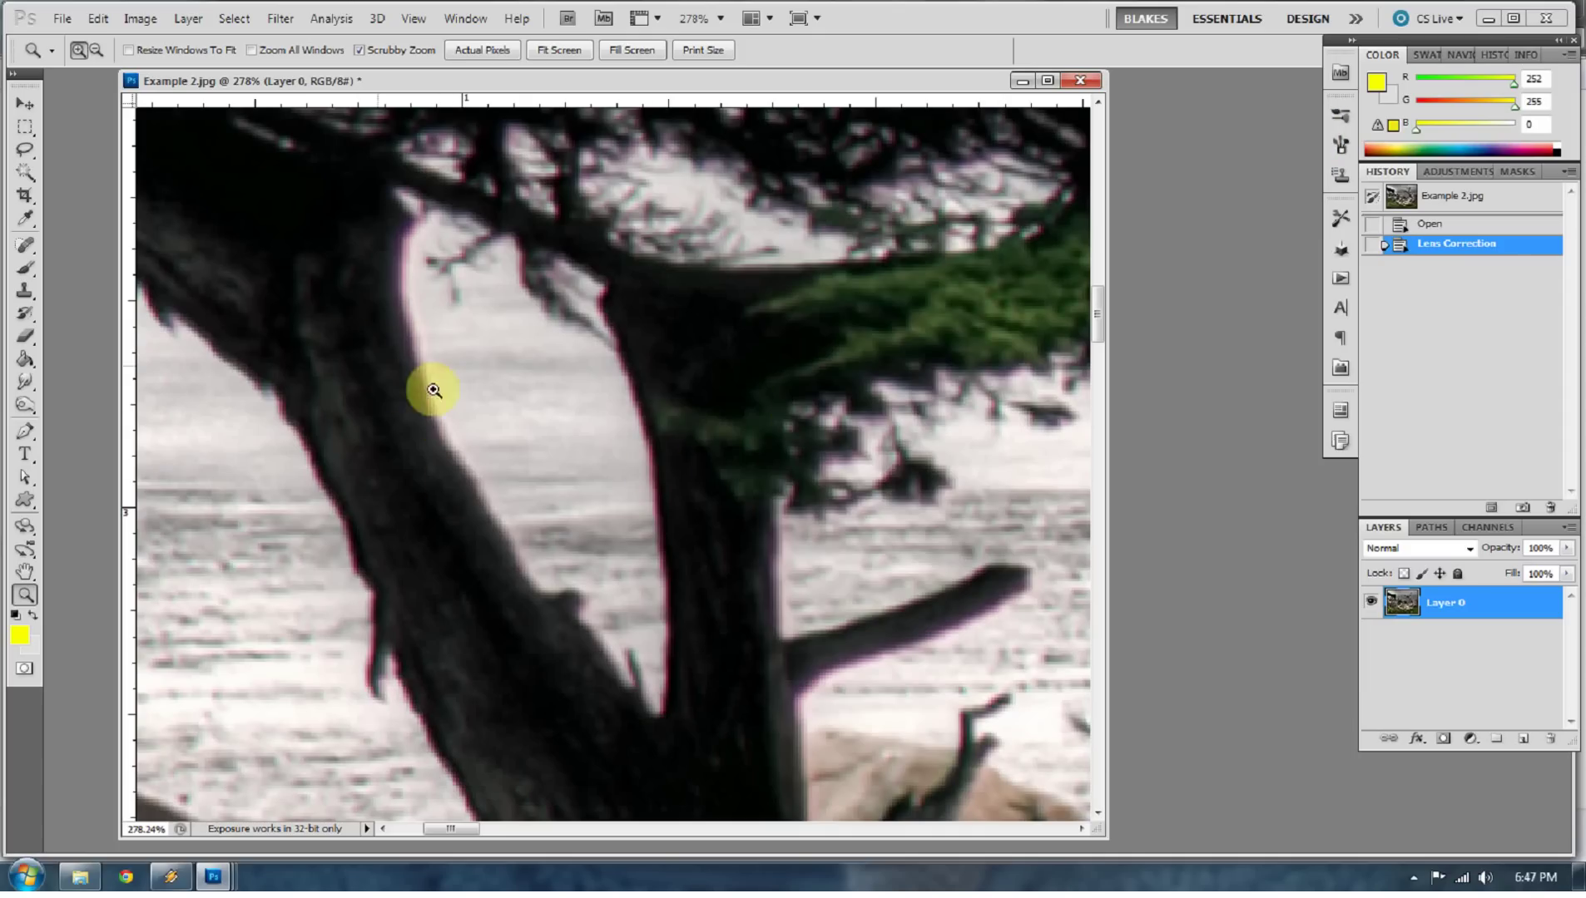
right_click(683, 403)
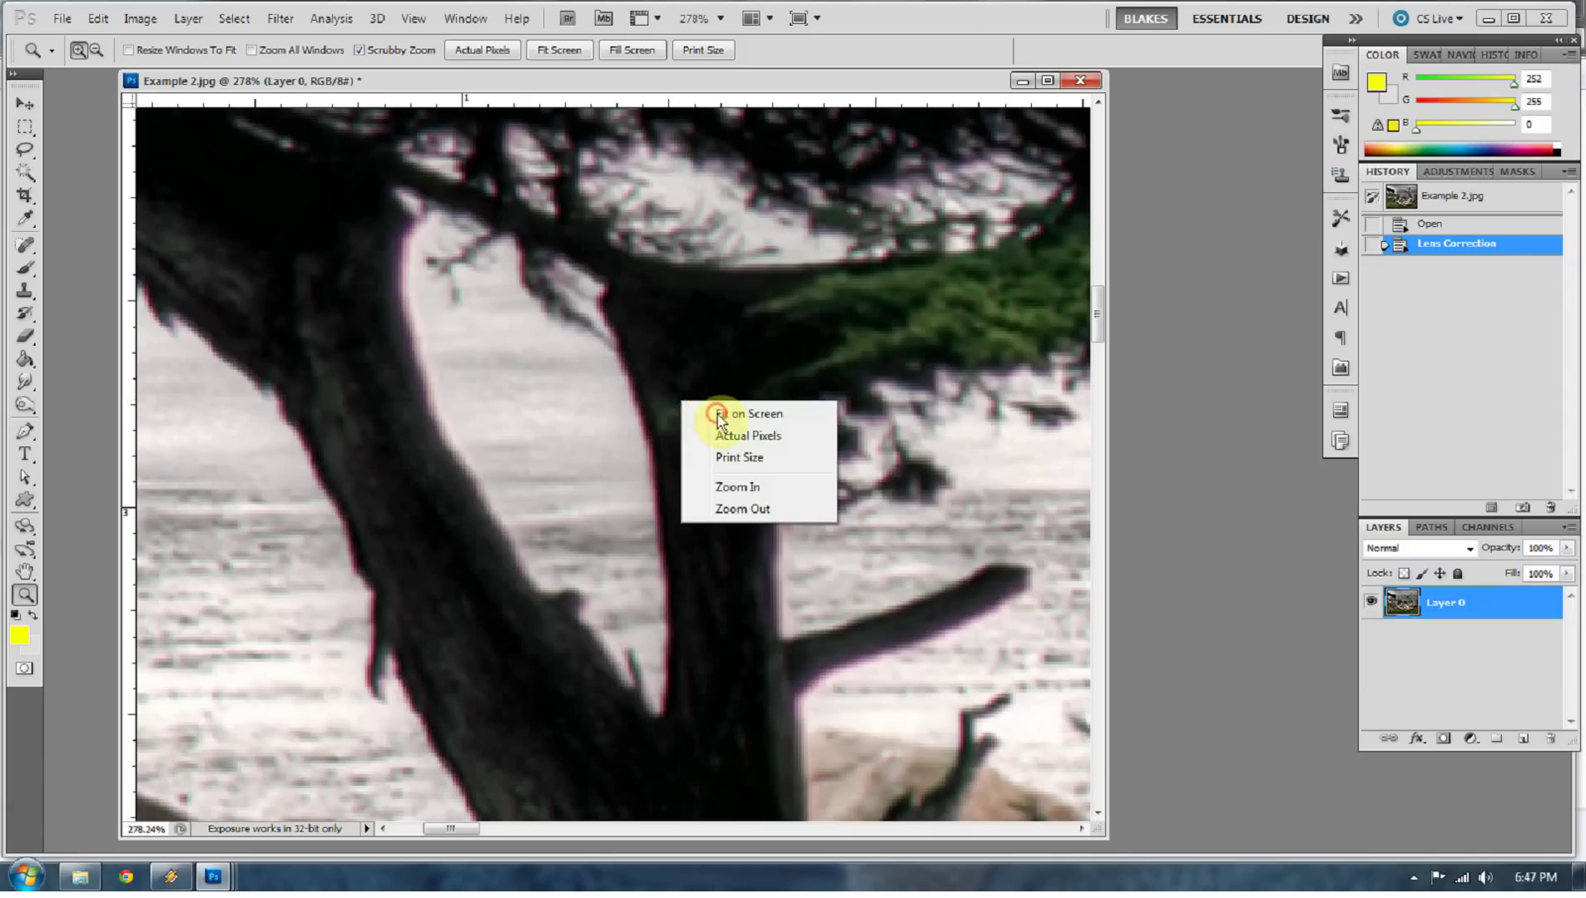
left_click(715, 414)
left_click_drag(186, 314, 867, 121)
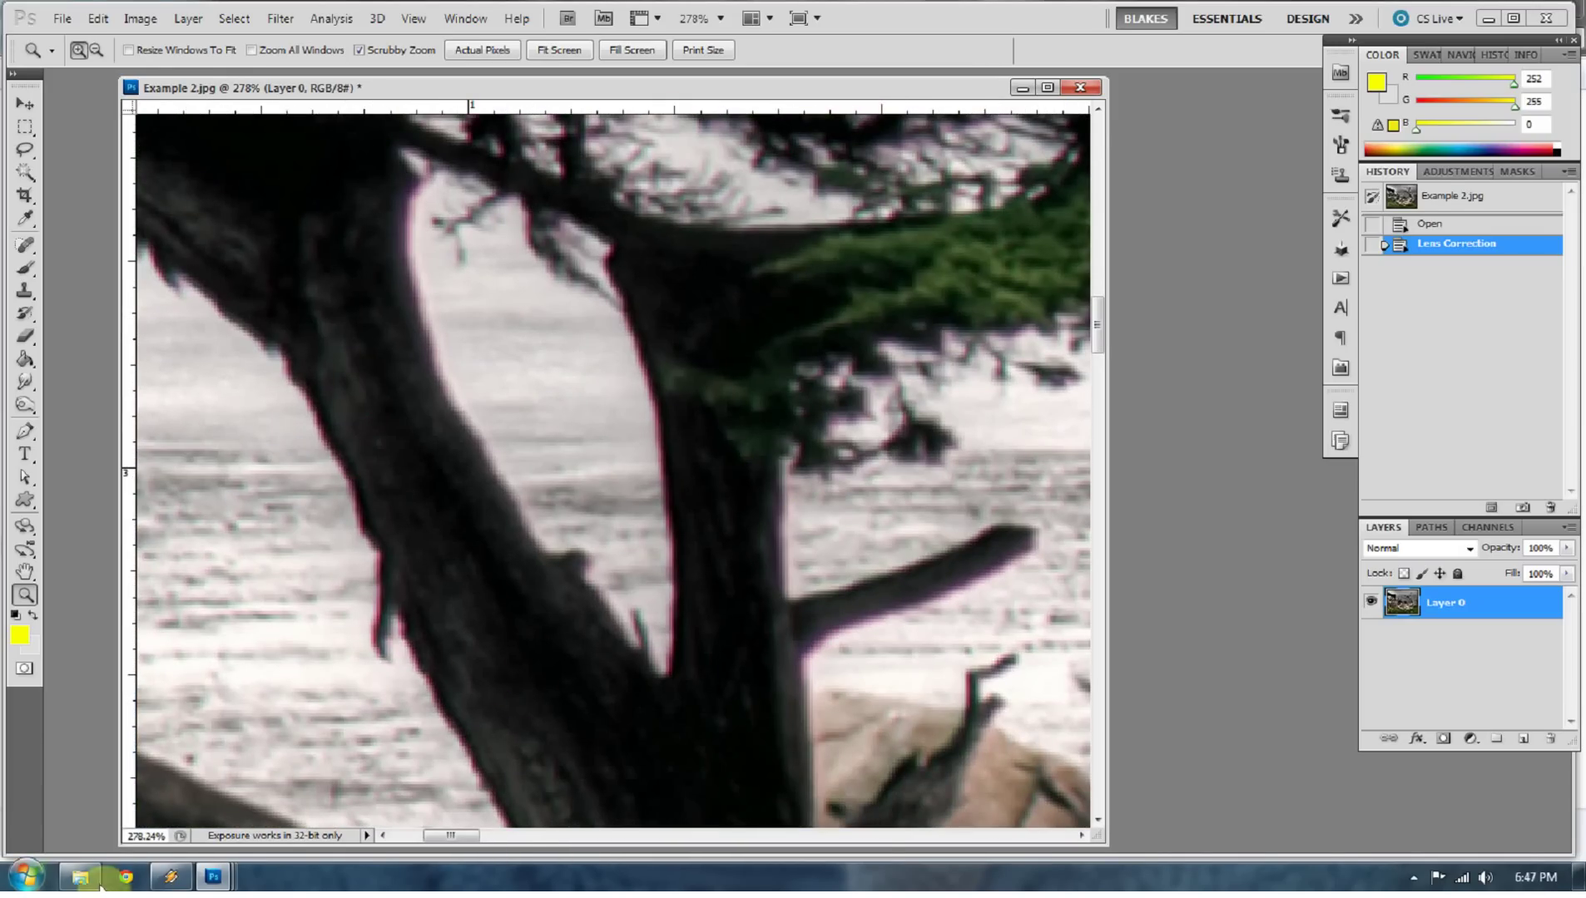
Bring up Example 3 No HDR.jpg, enlarge the coin's trees, and place the Example 3.jpg window beside it.
left_click(213, 876)
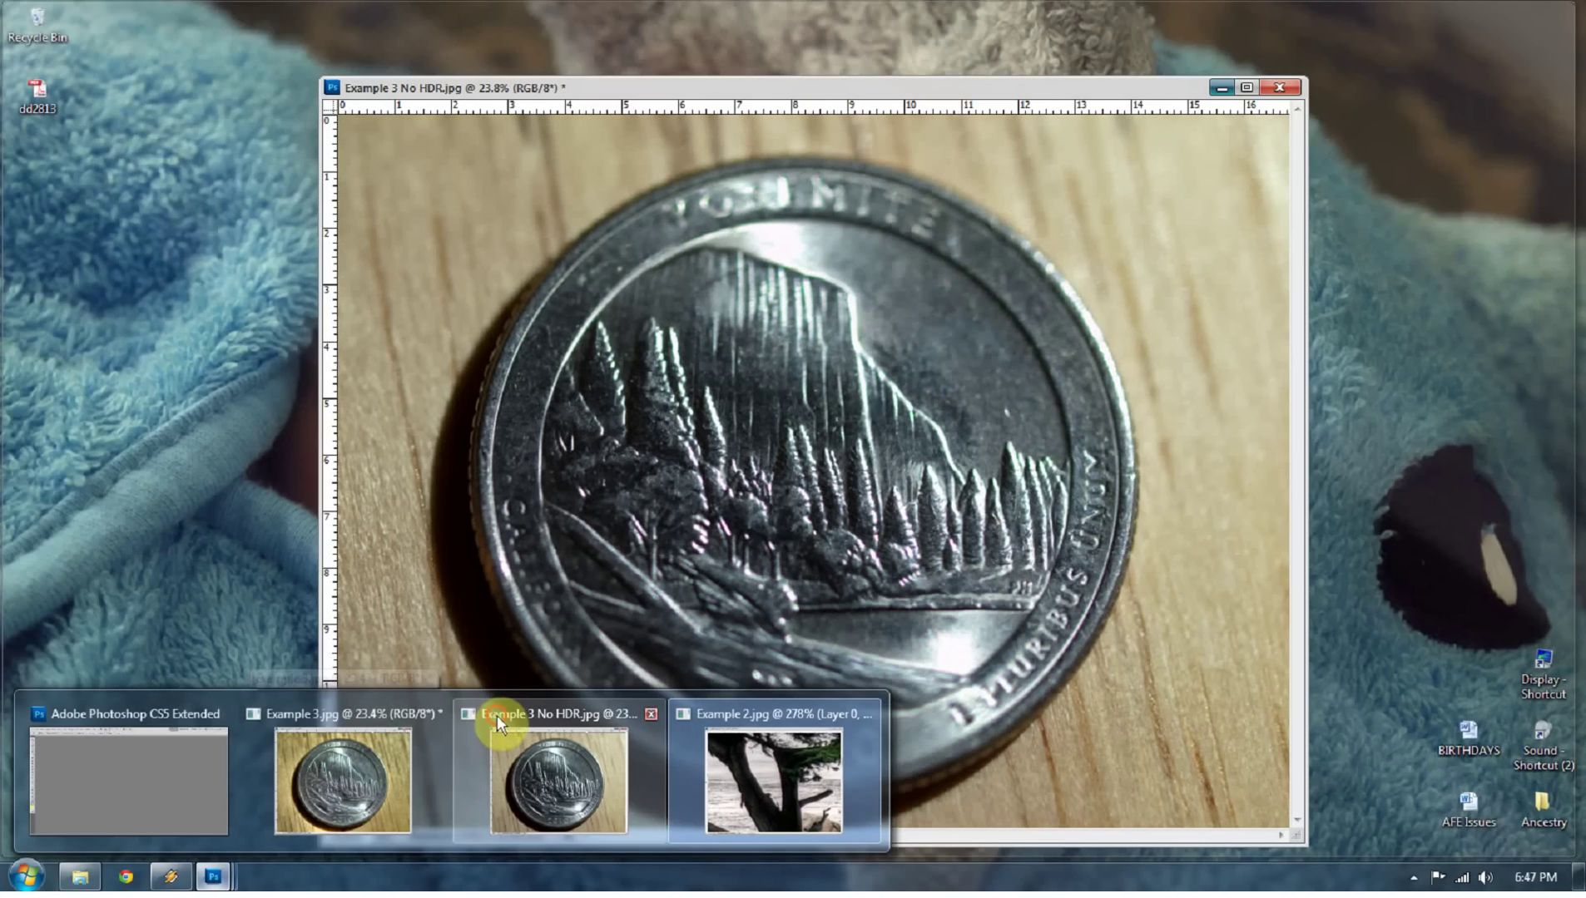
left_click(497, 716)
left_click_drag(736, 449, 790, 515)
mouse_move(213, 876)
left_click(343, 778)
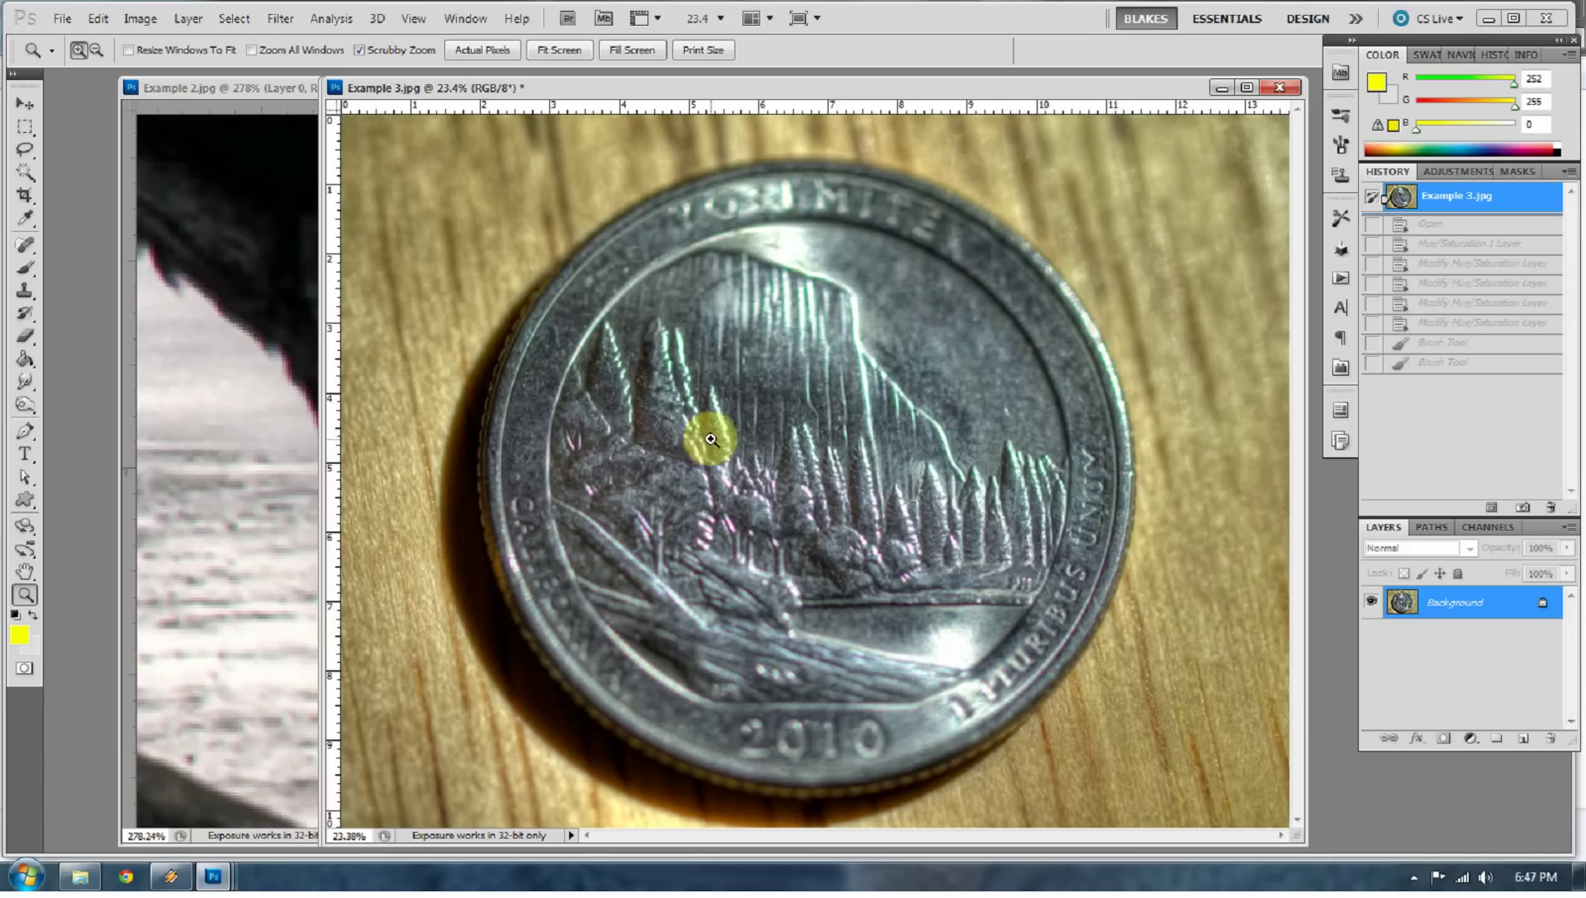
left_click_drag(659, 90, 372, 123)
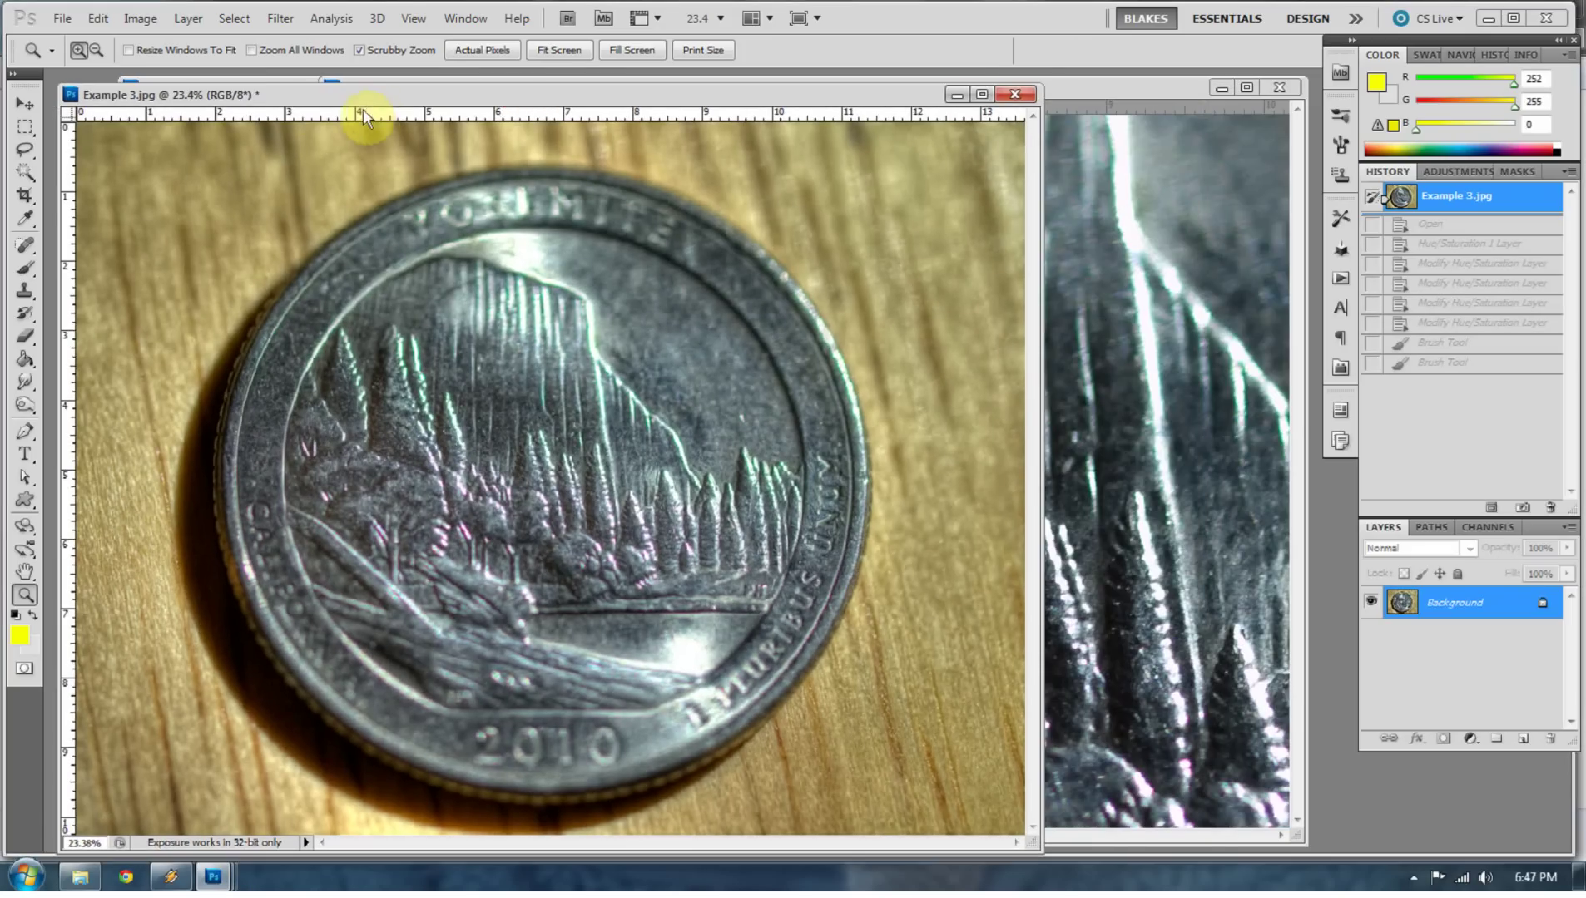
Compare the color fringes on the coin's trees in Example 3 No HDR.jpg and Example 3.jpg close up.
left_click(1140, 468)
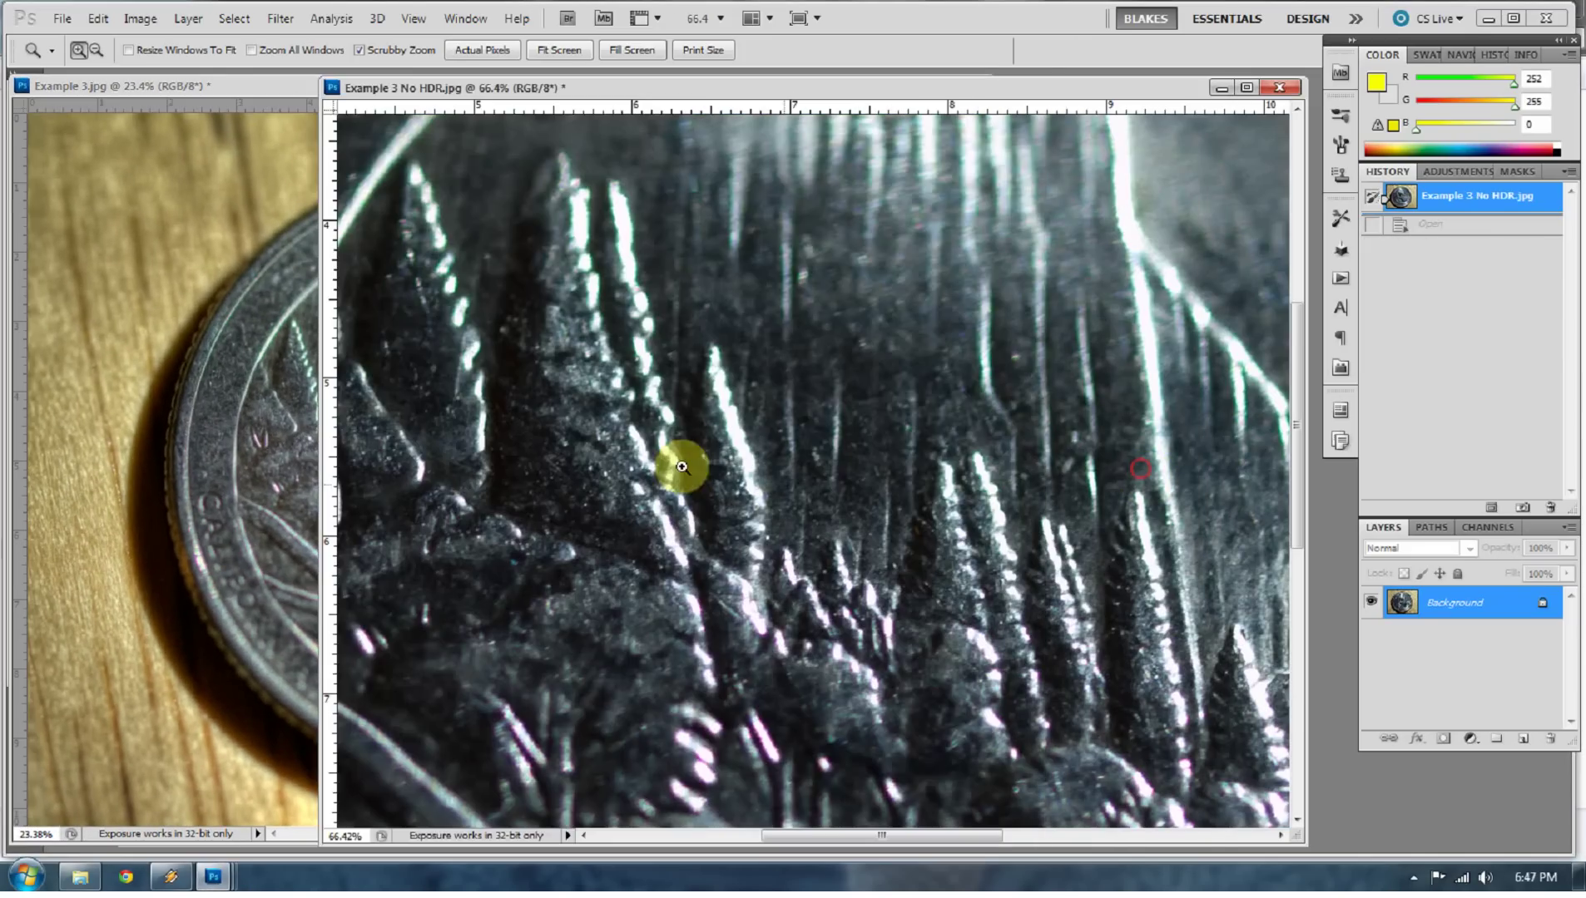
left_click(248, 400)
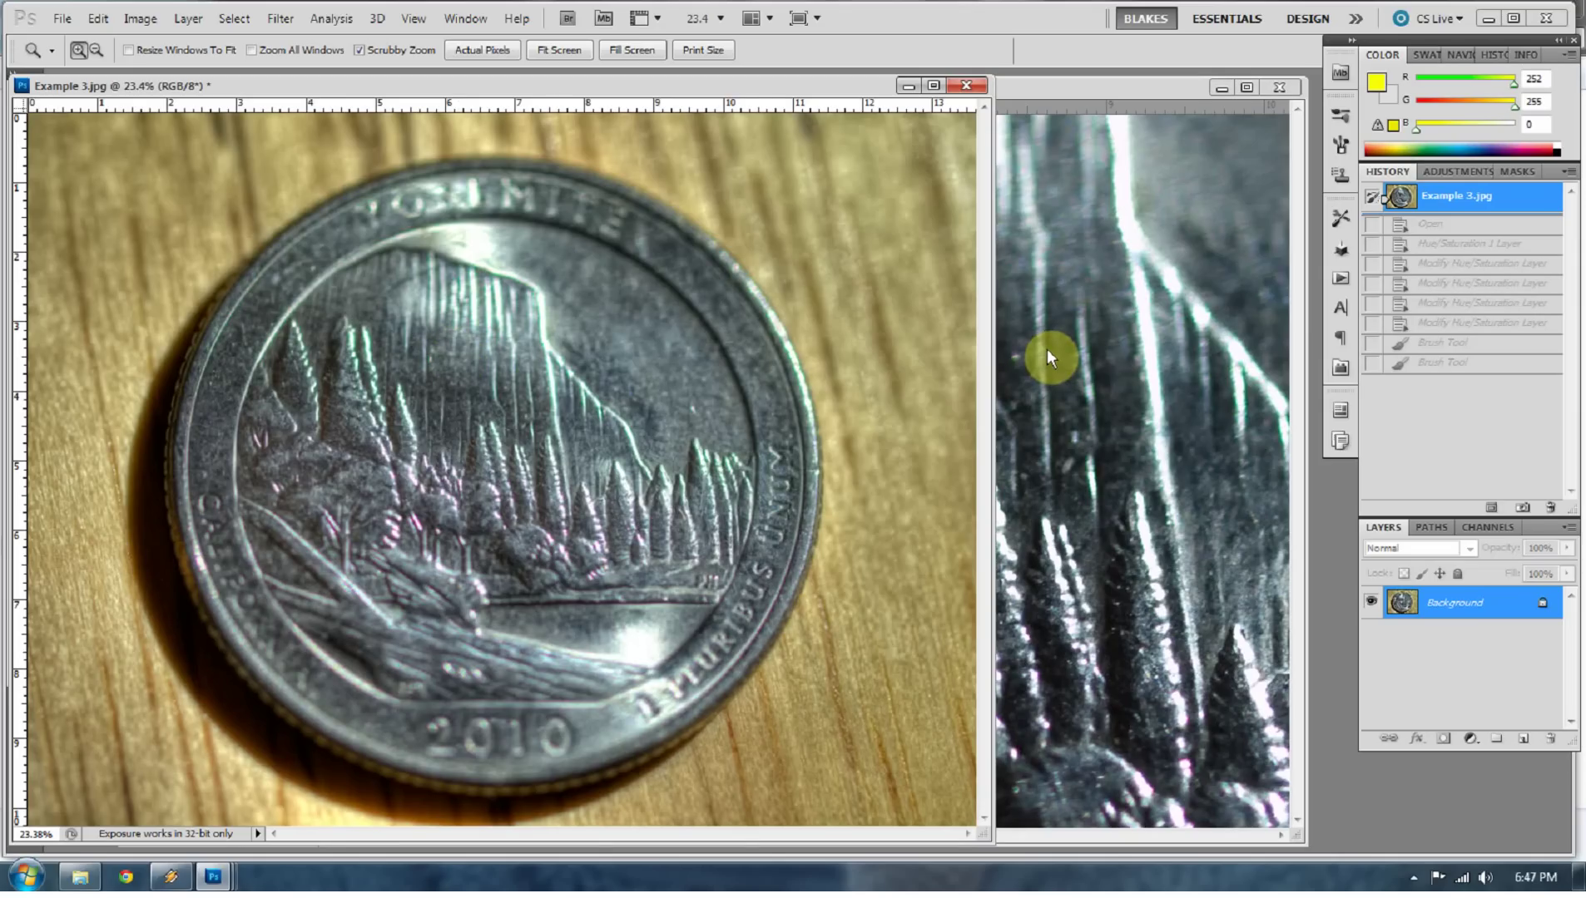
left_click(1080, 431)
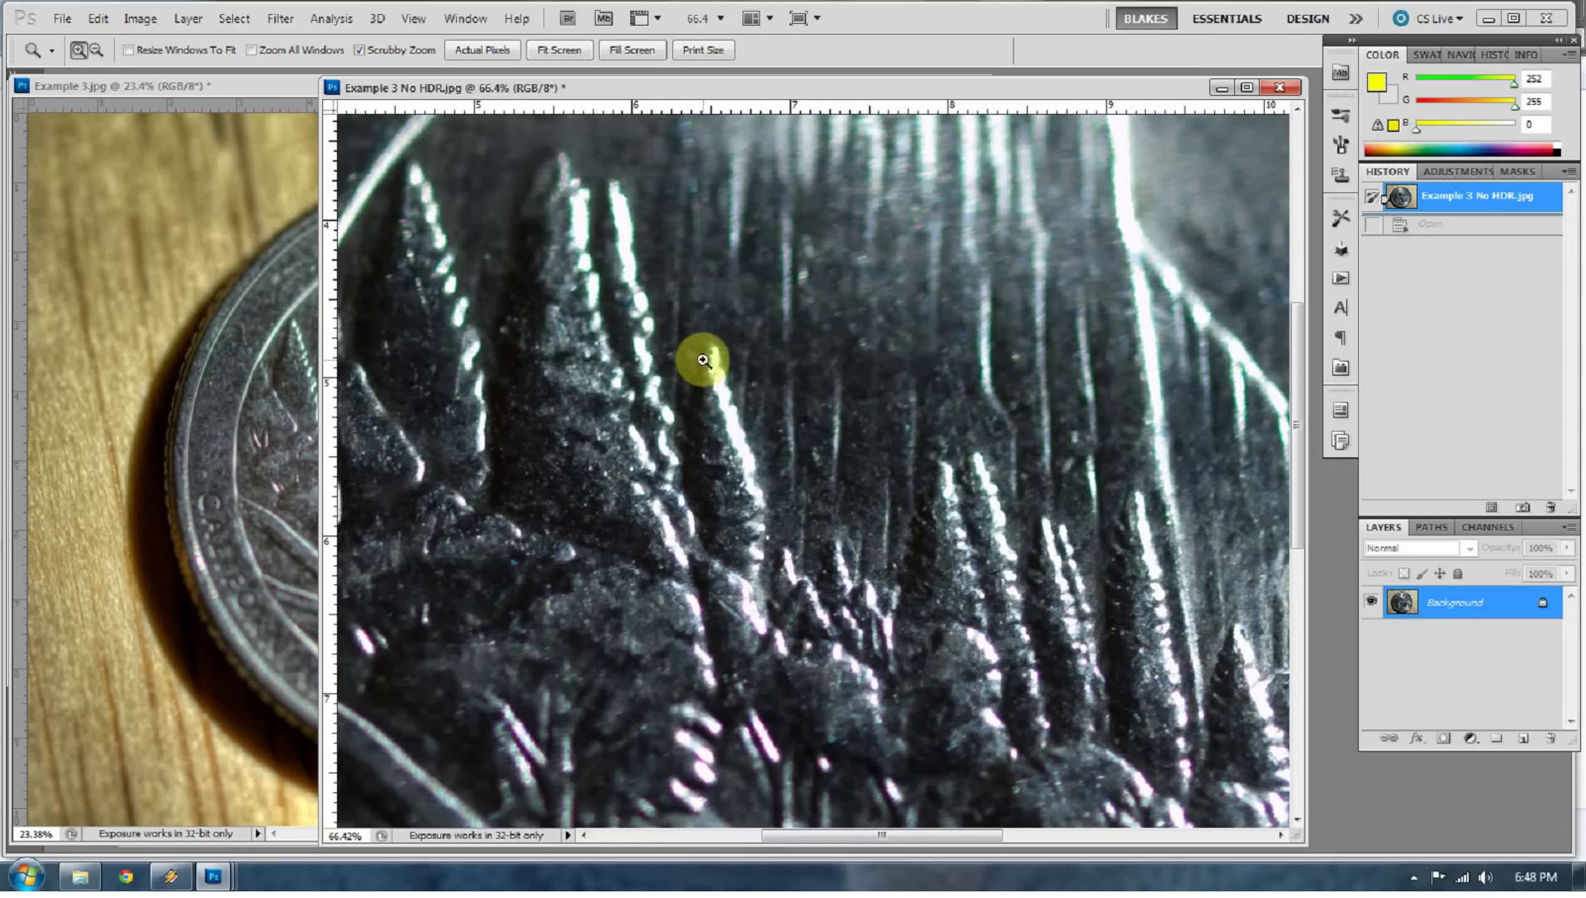
left_click_drag(264, 423, 724, 630)
scroll(725, 630, "down", 3)
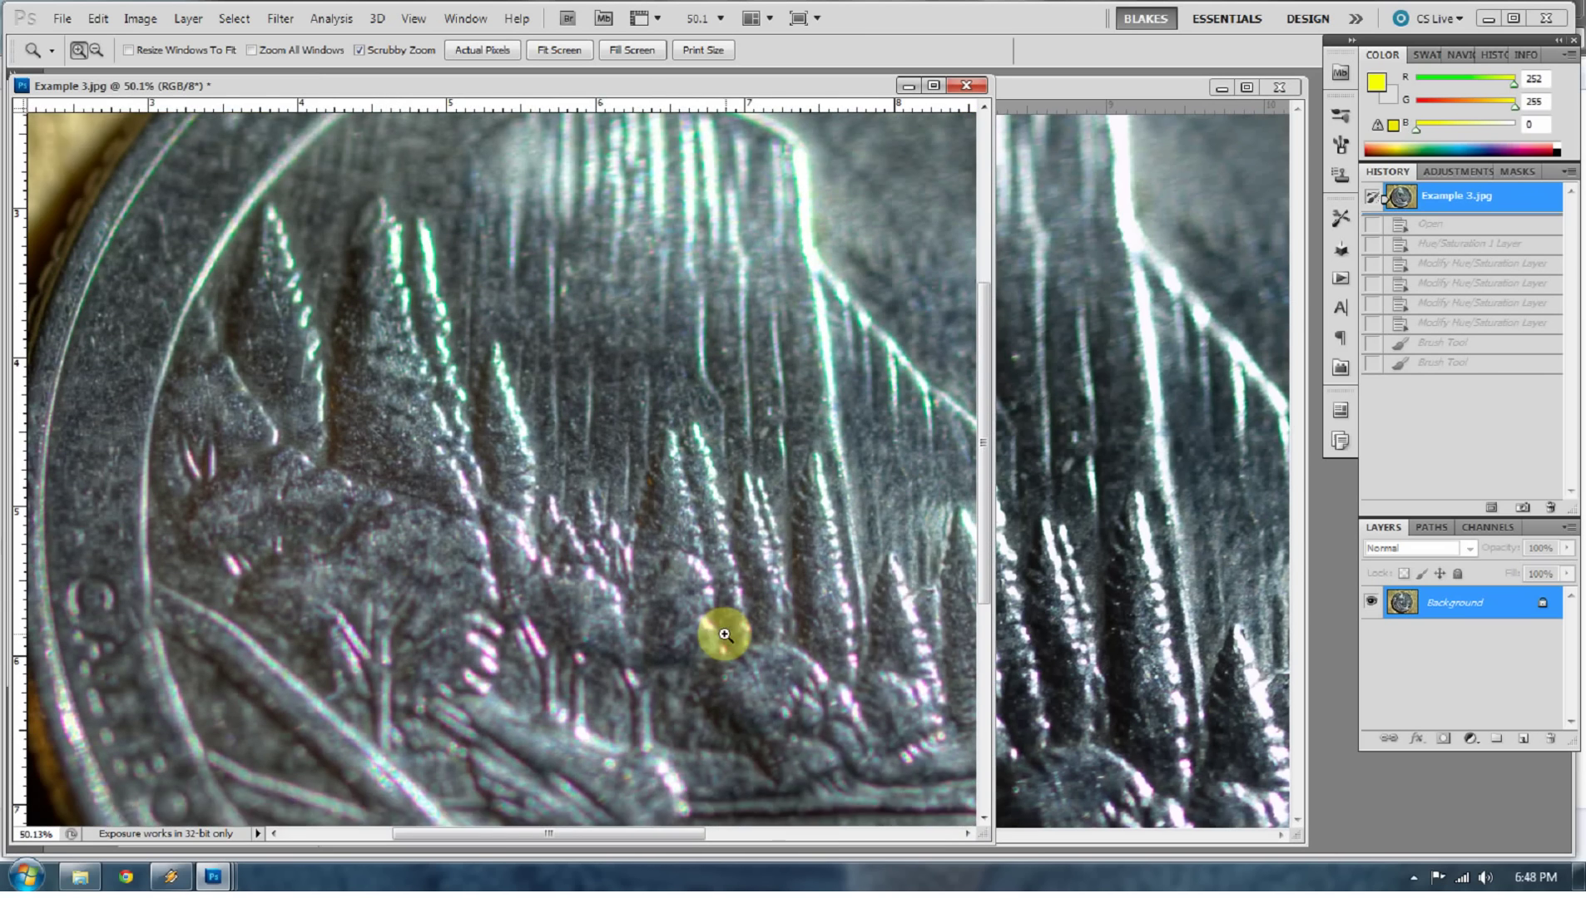
left_click_drag(495, 835, 590, 843)
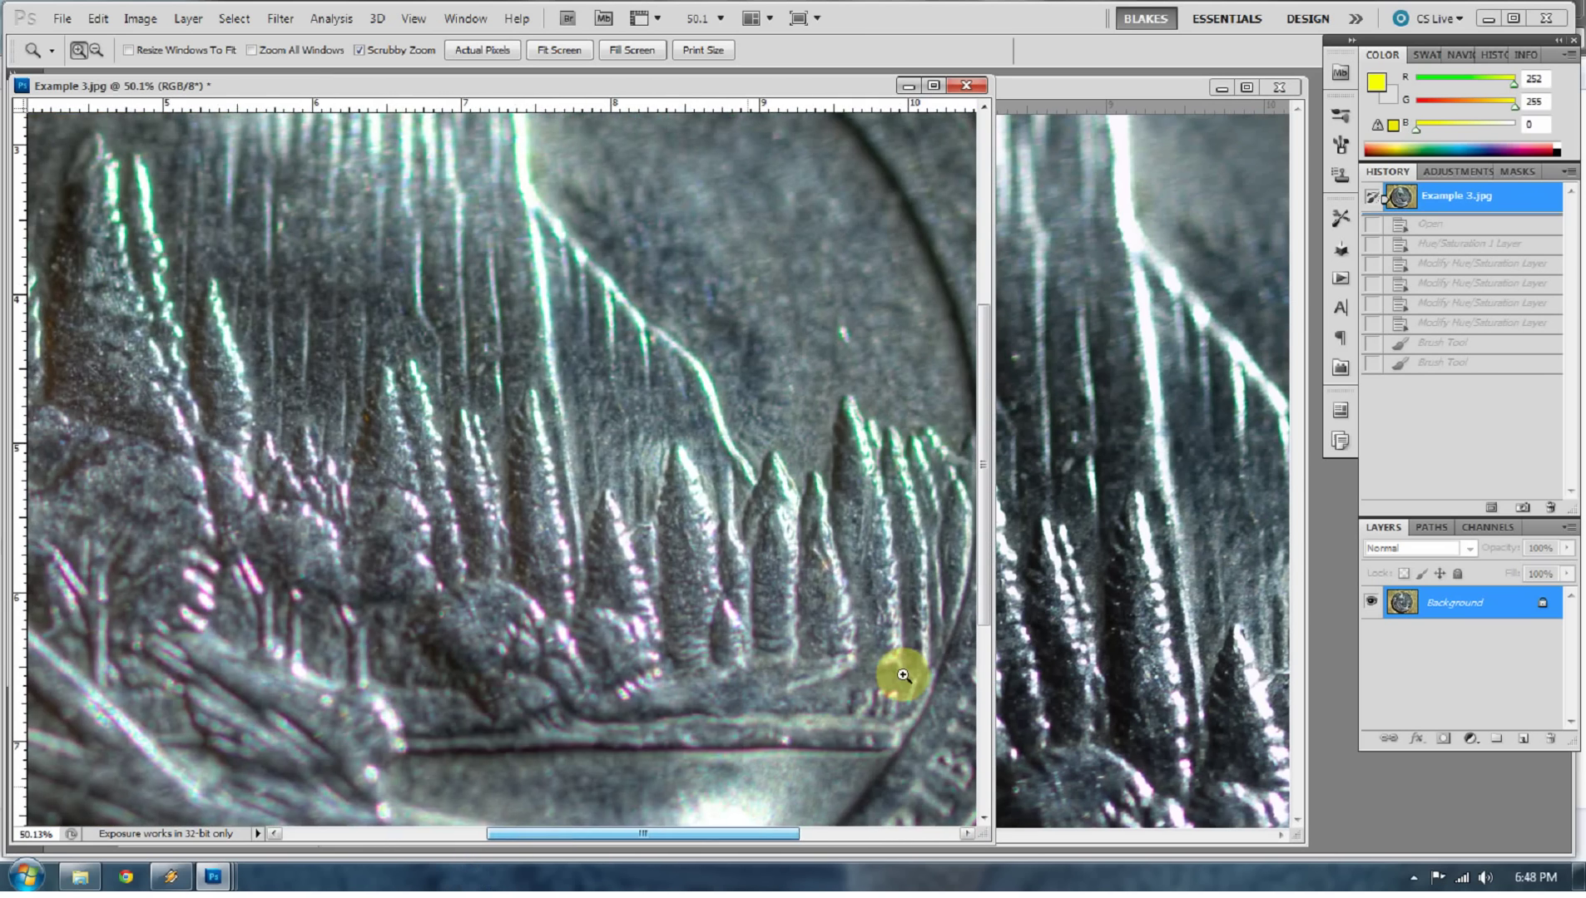
Try custom Lens Correction on Example 3.jpg with different Red/Cyan and Green/Magenta fringe settings, then discard it.
left_click(280, 19)
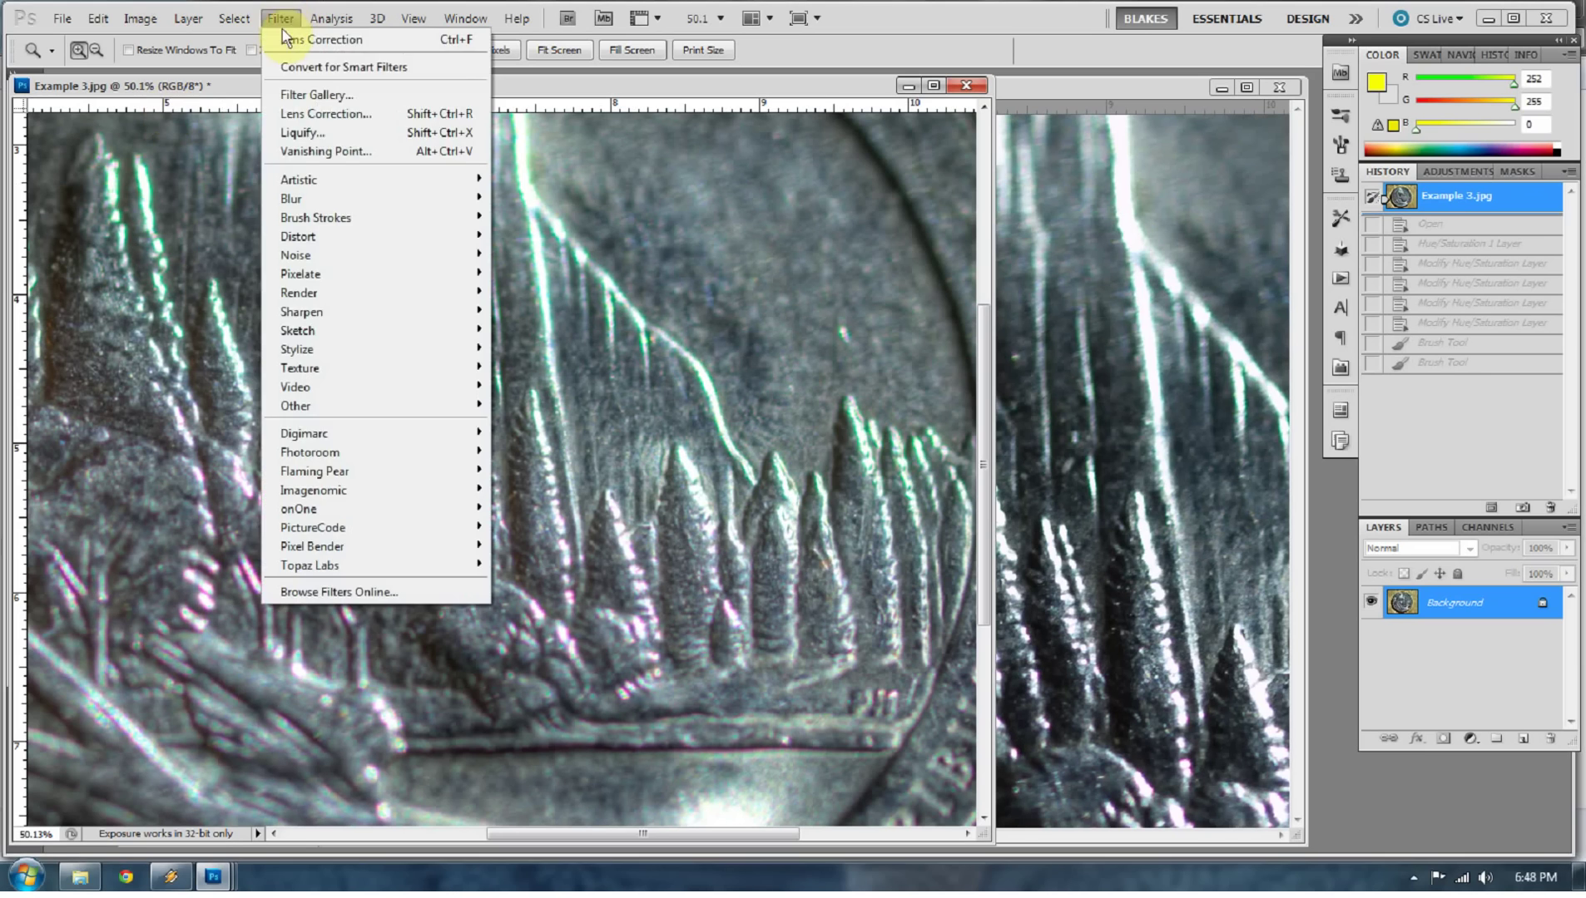
left_click(316, 114)
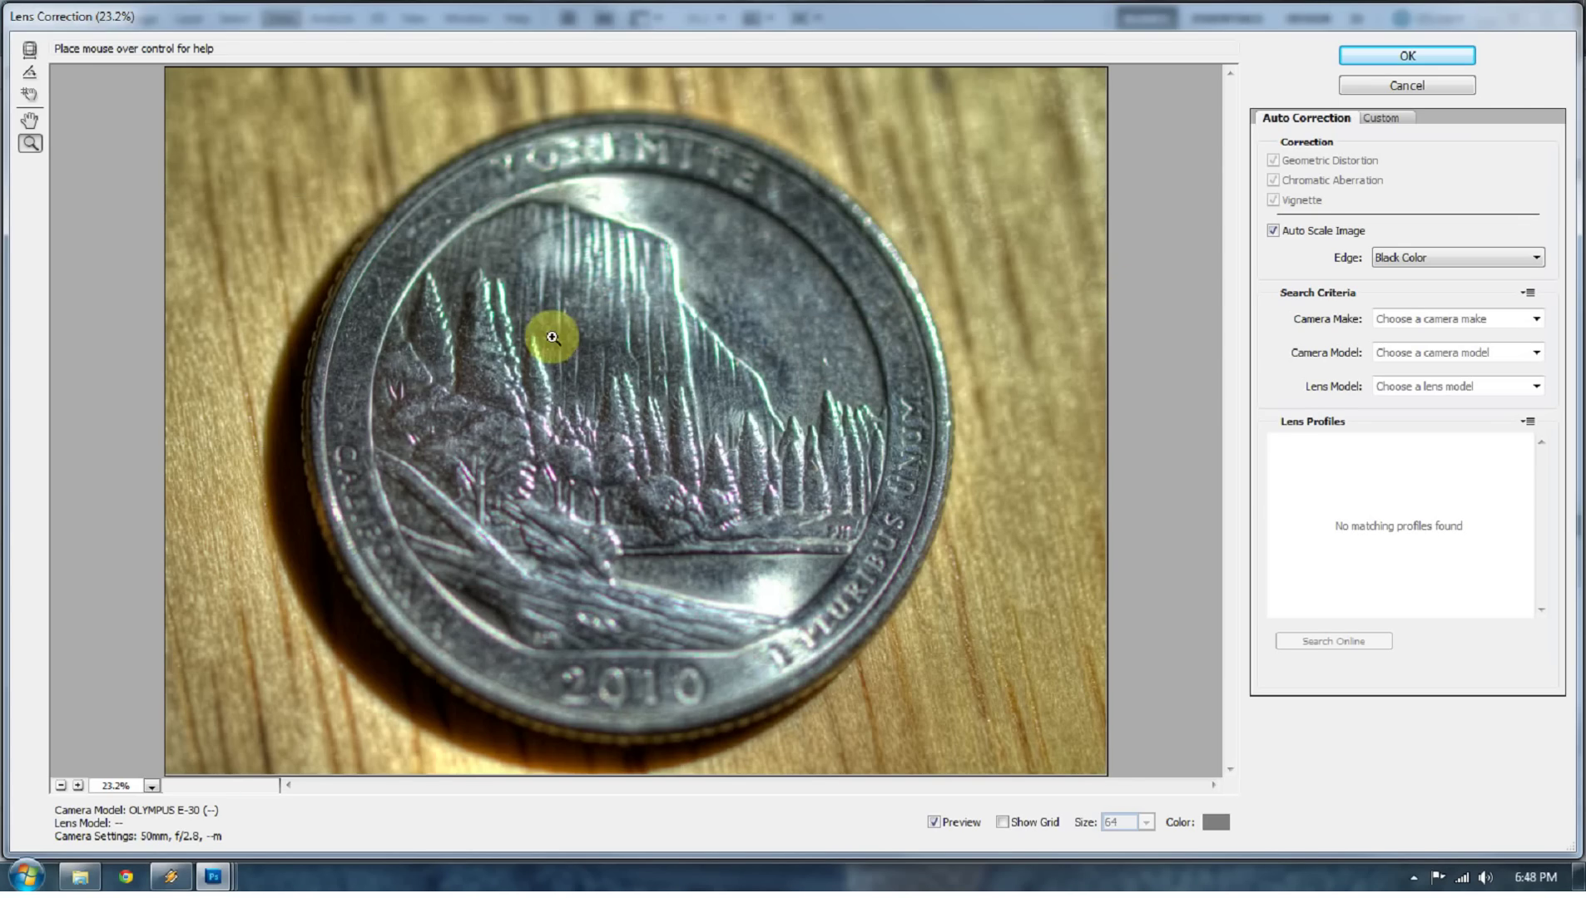
left_click_drag(500, 366, 695, 472)
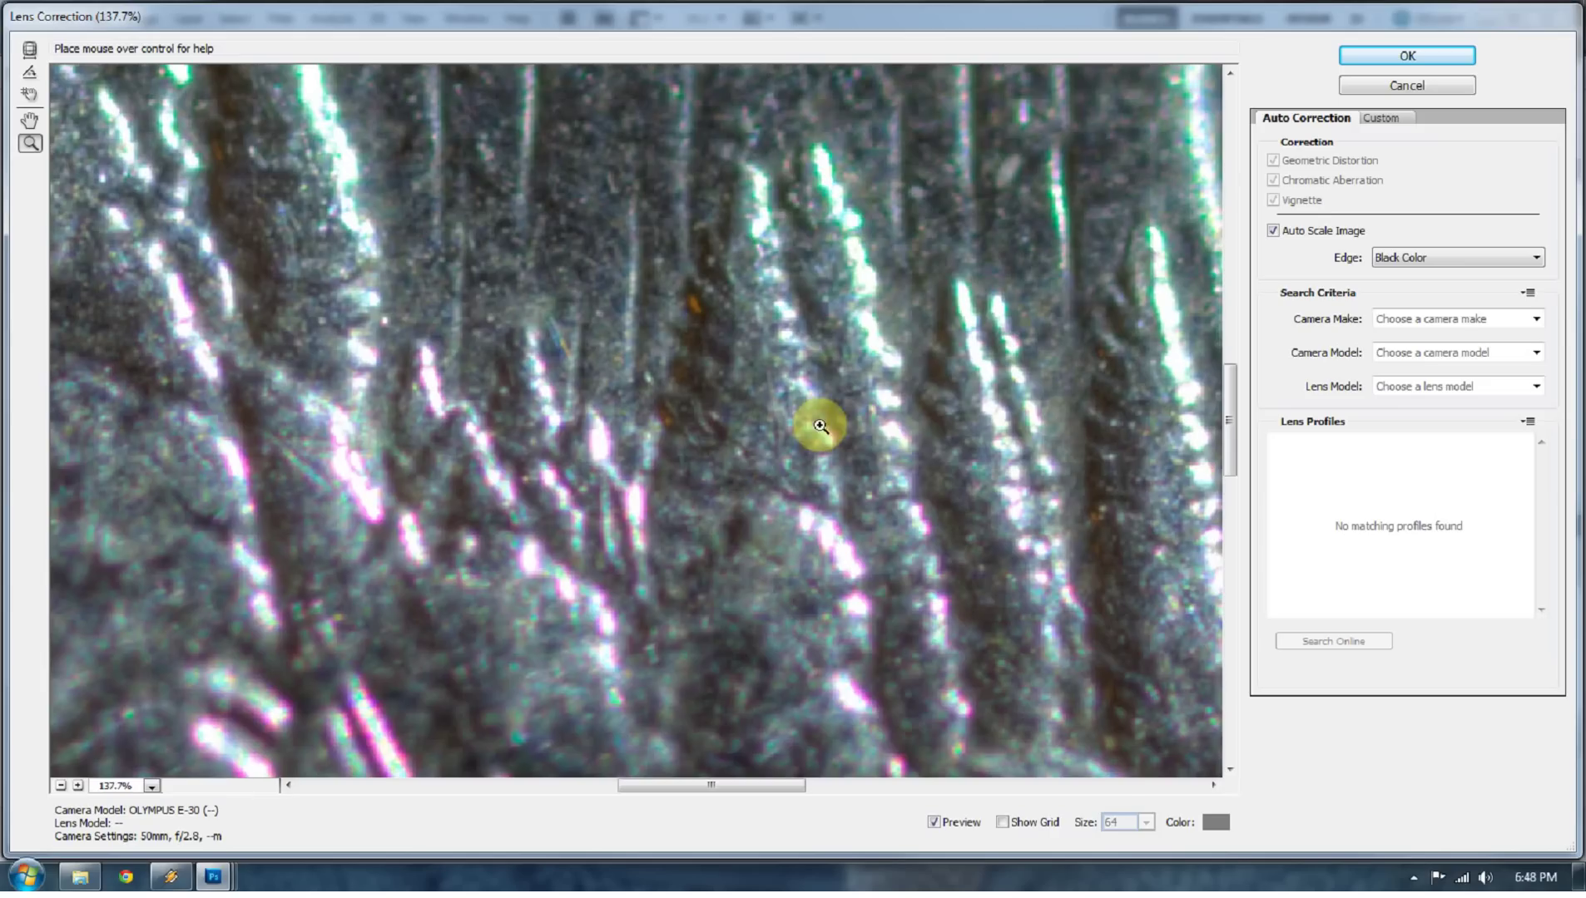
left_click(1379, 121)
left_click_drag(1406, 322, 1375, 287)
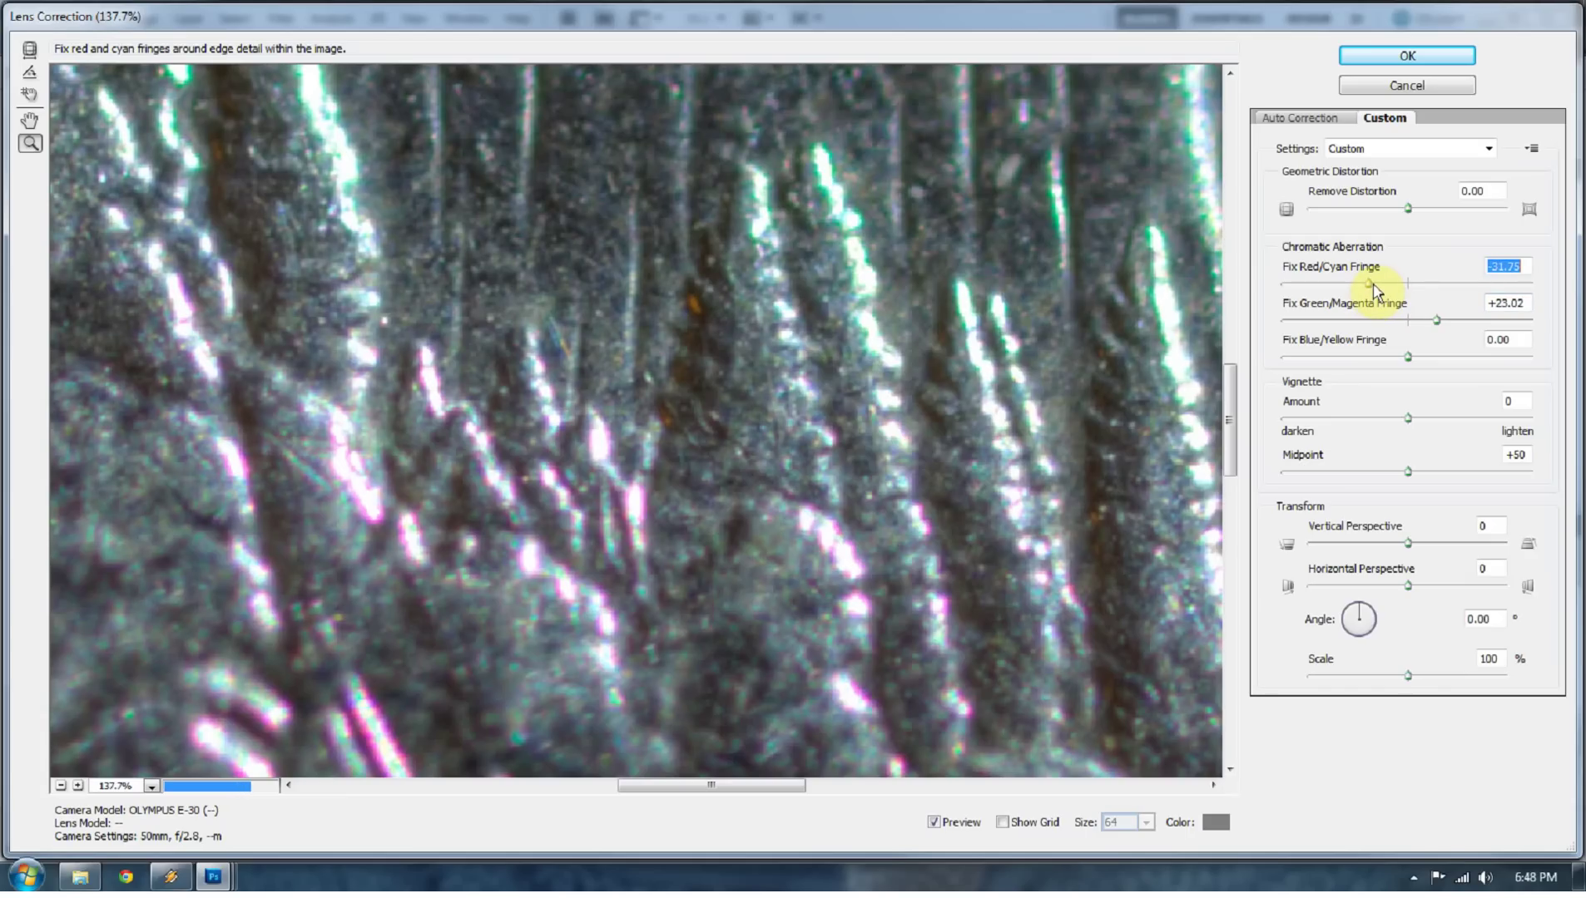
left_click_drag(1374, 289, 1390, 334)
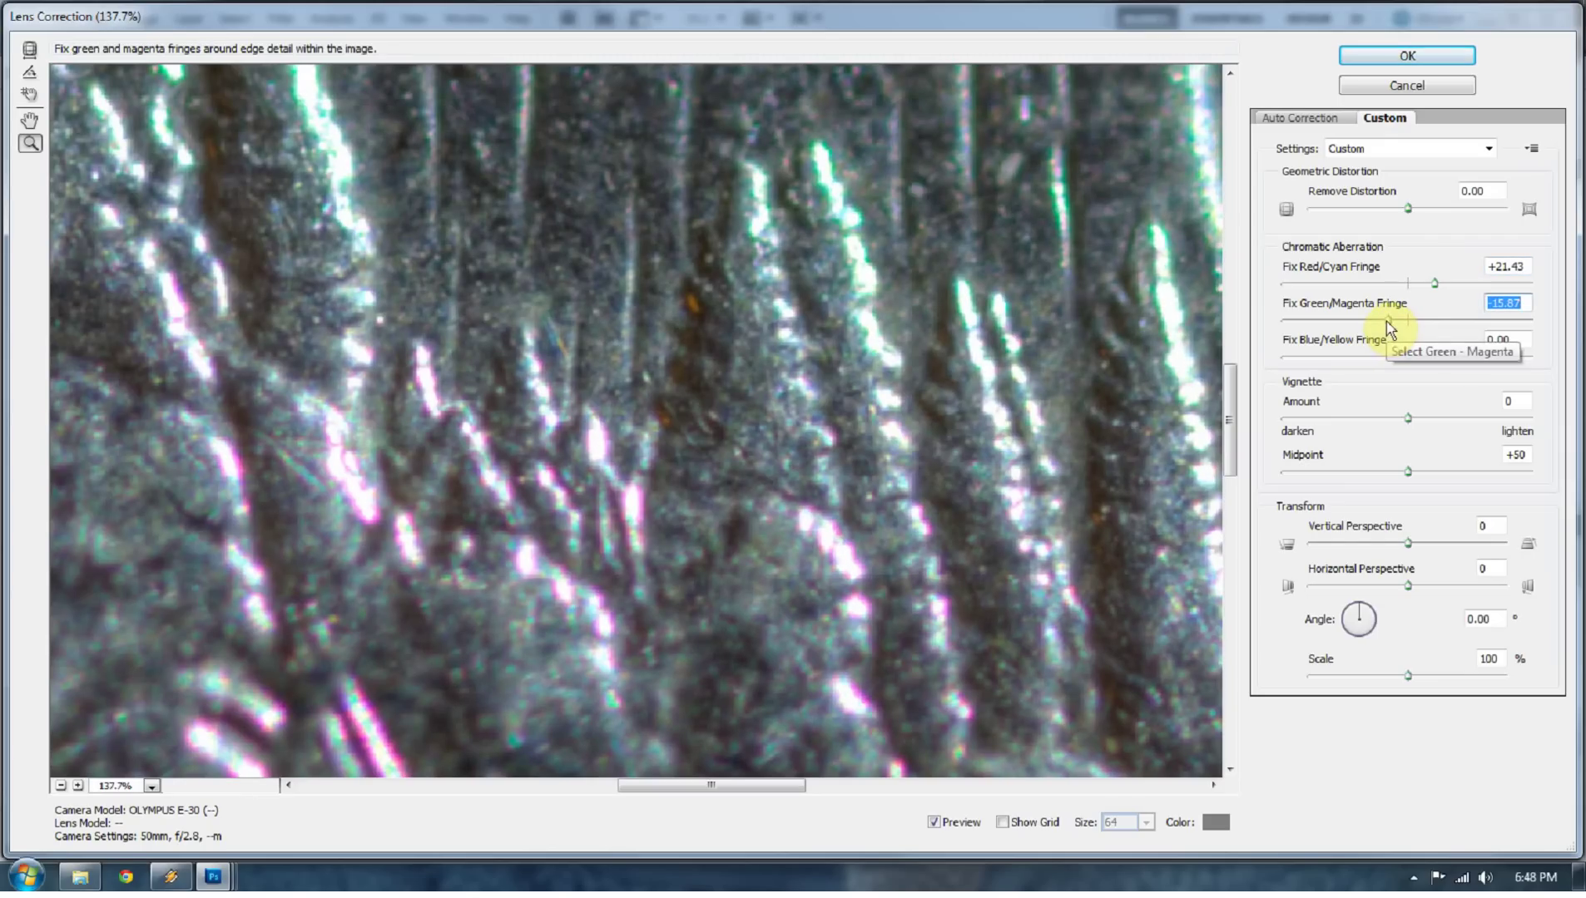
left_click_drag(1391, 323, 1414, 286)
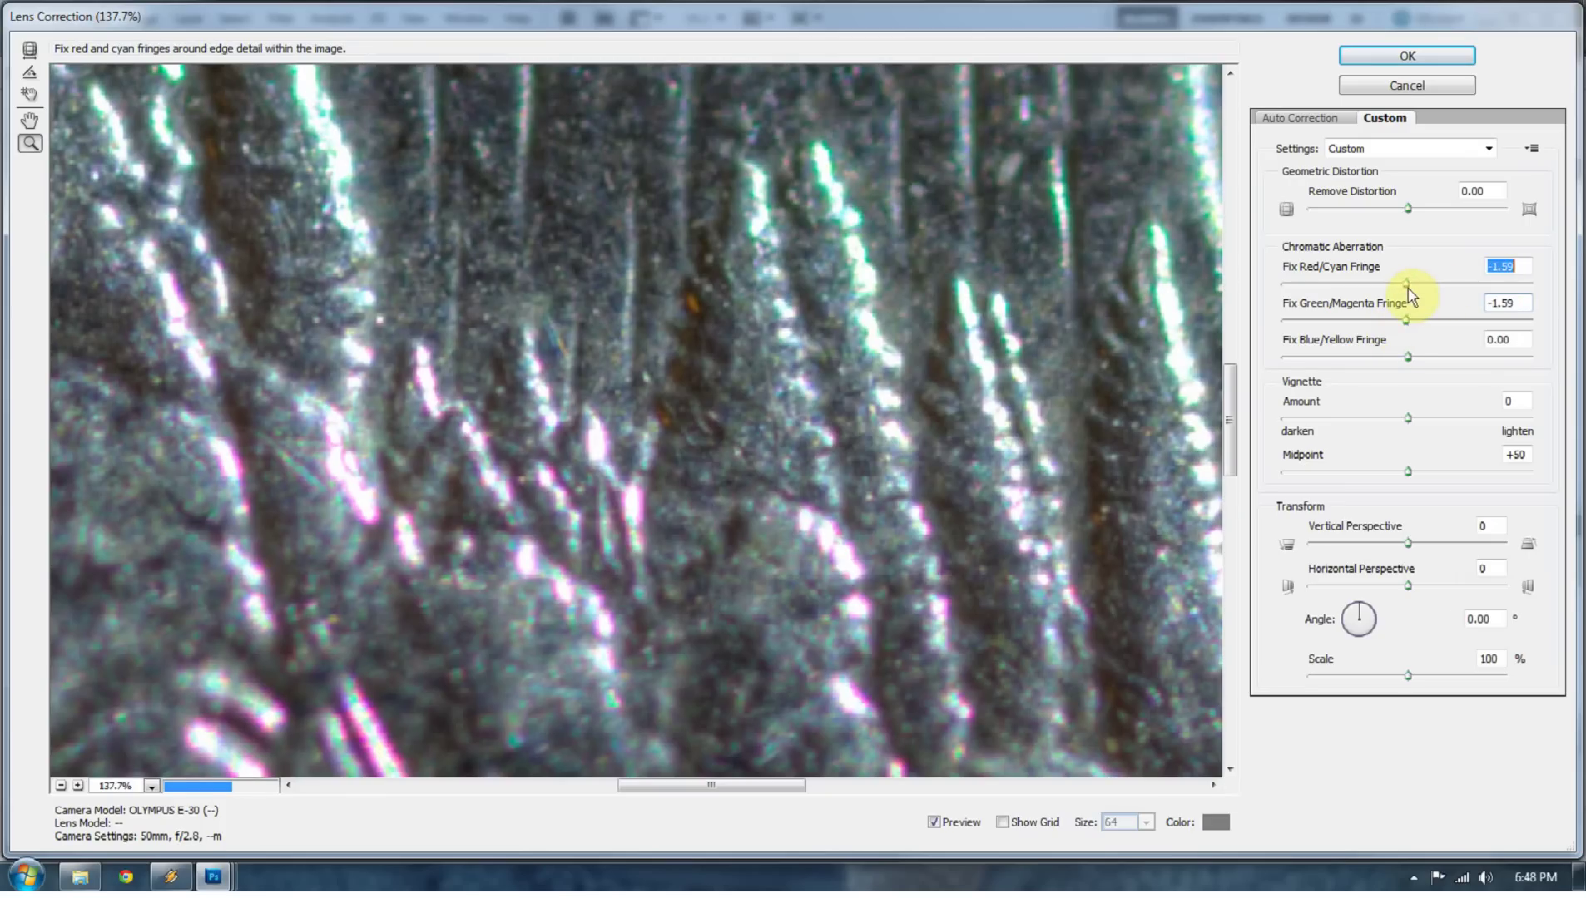
left_click(1406, 85)
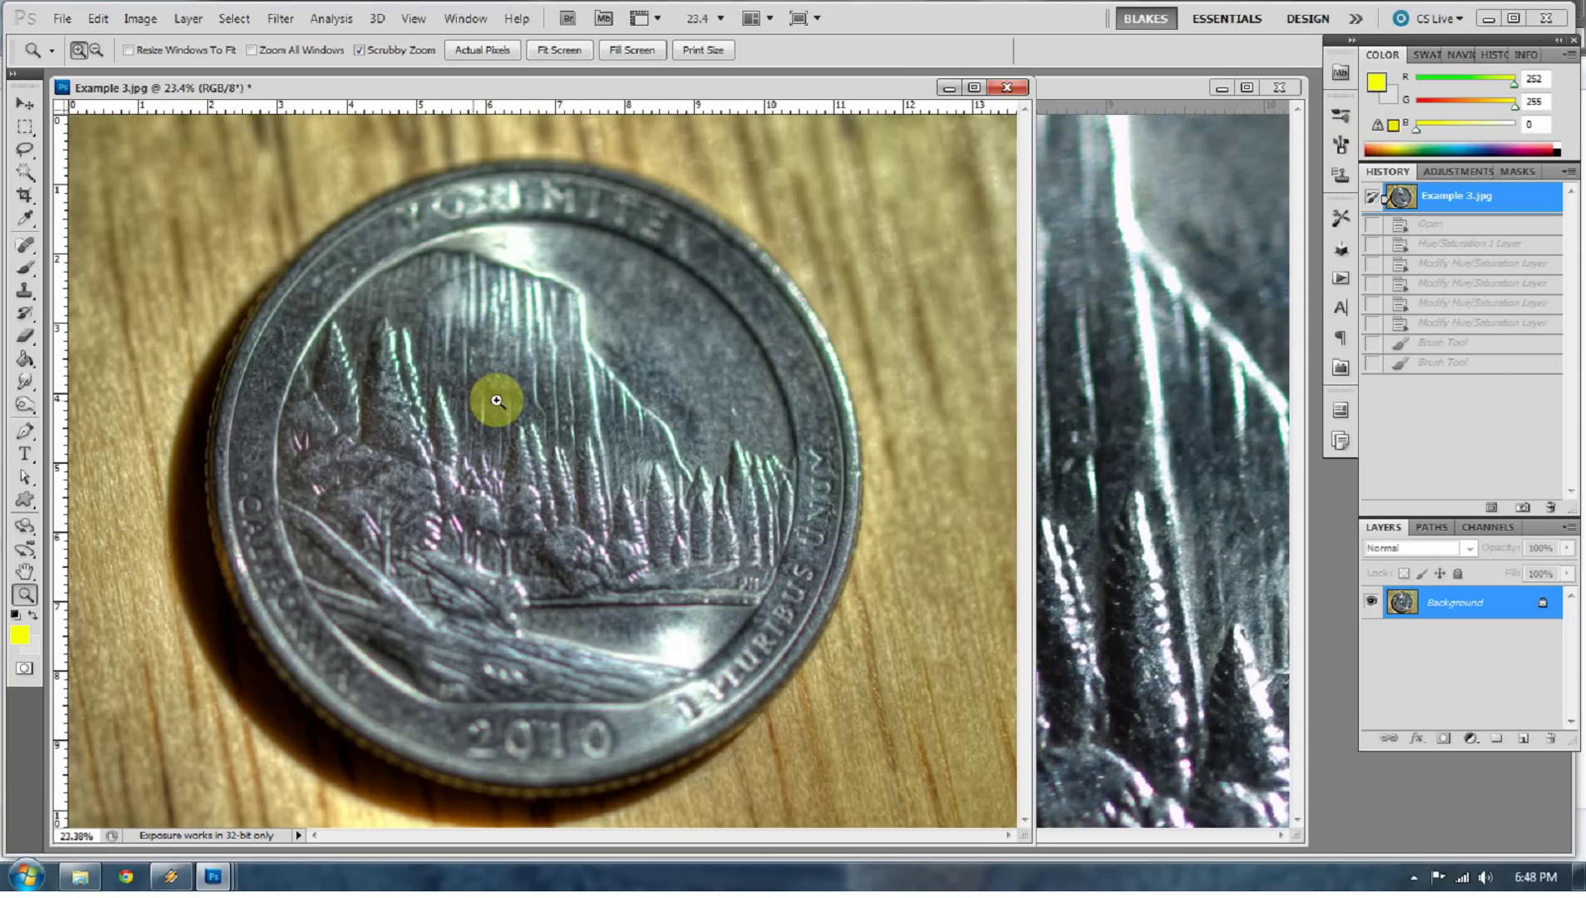
Enlarge the coin's trees in Example 3.jpg and add a Hue/Saturation adjustment layer above the Background.
left_click_drag(497, 401, 637, 483)
scroll(637, 483, "down", 5)
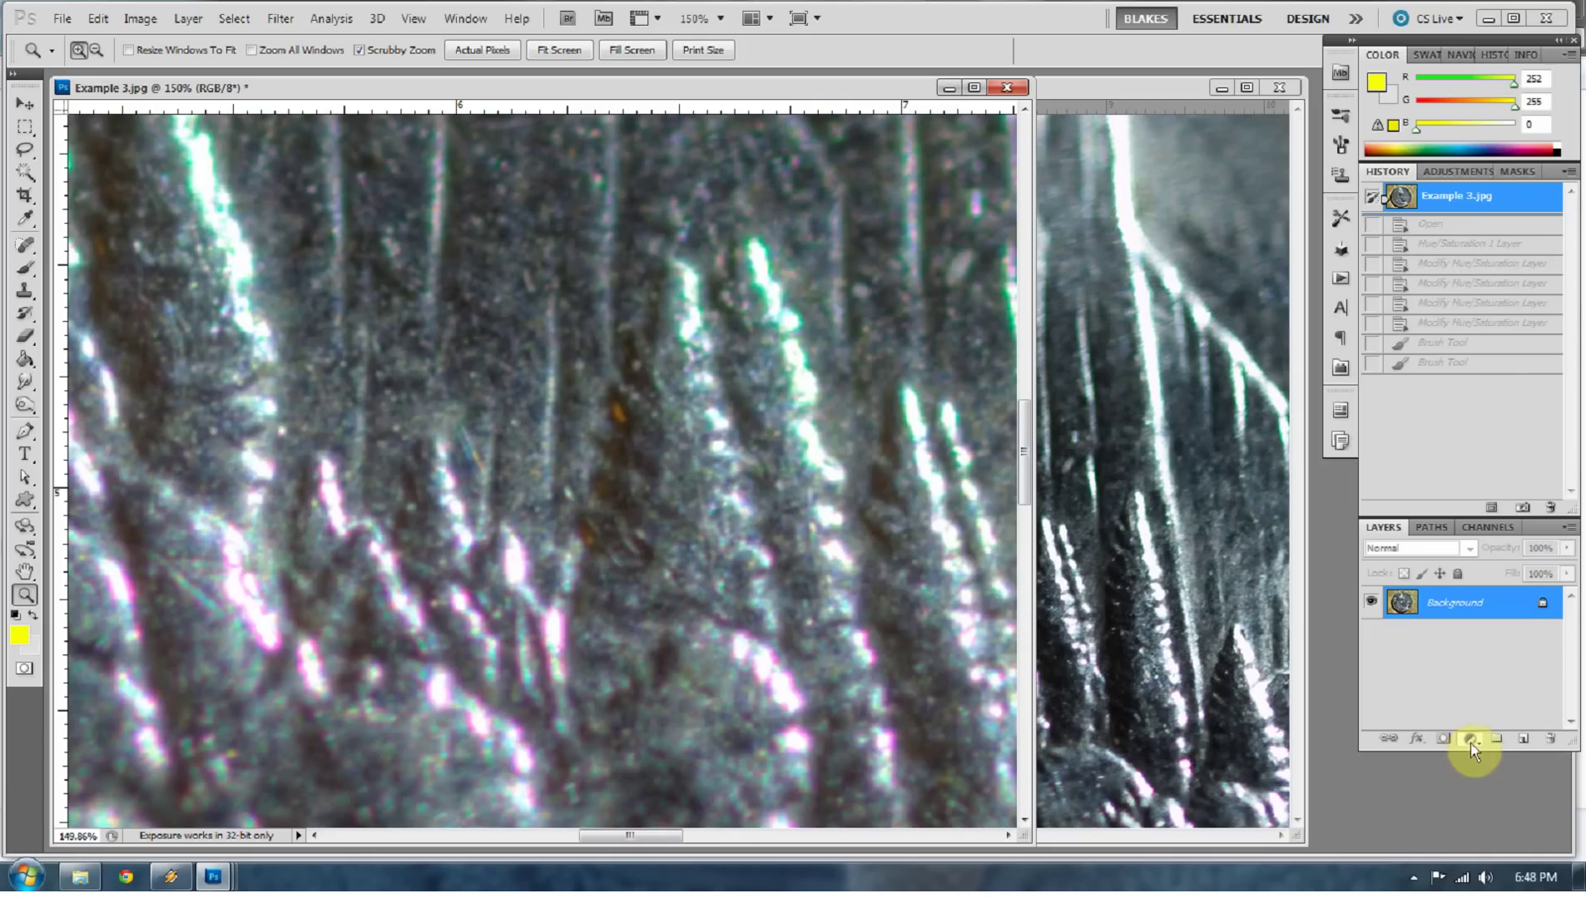
left_click(1470, 741)
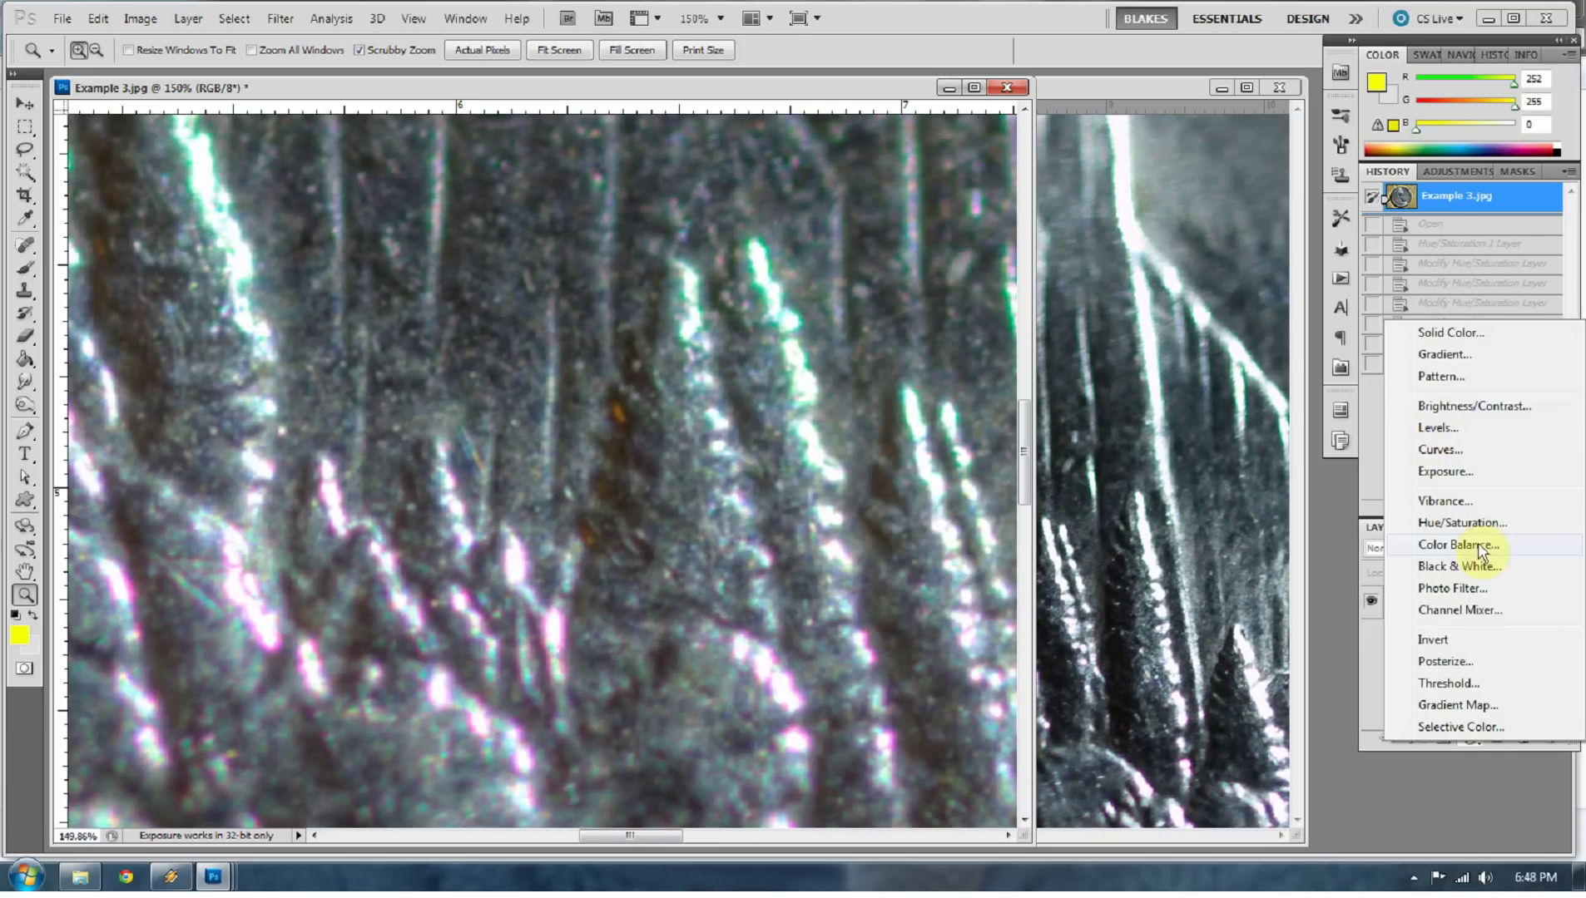
left_click(1462, 523)
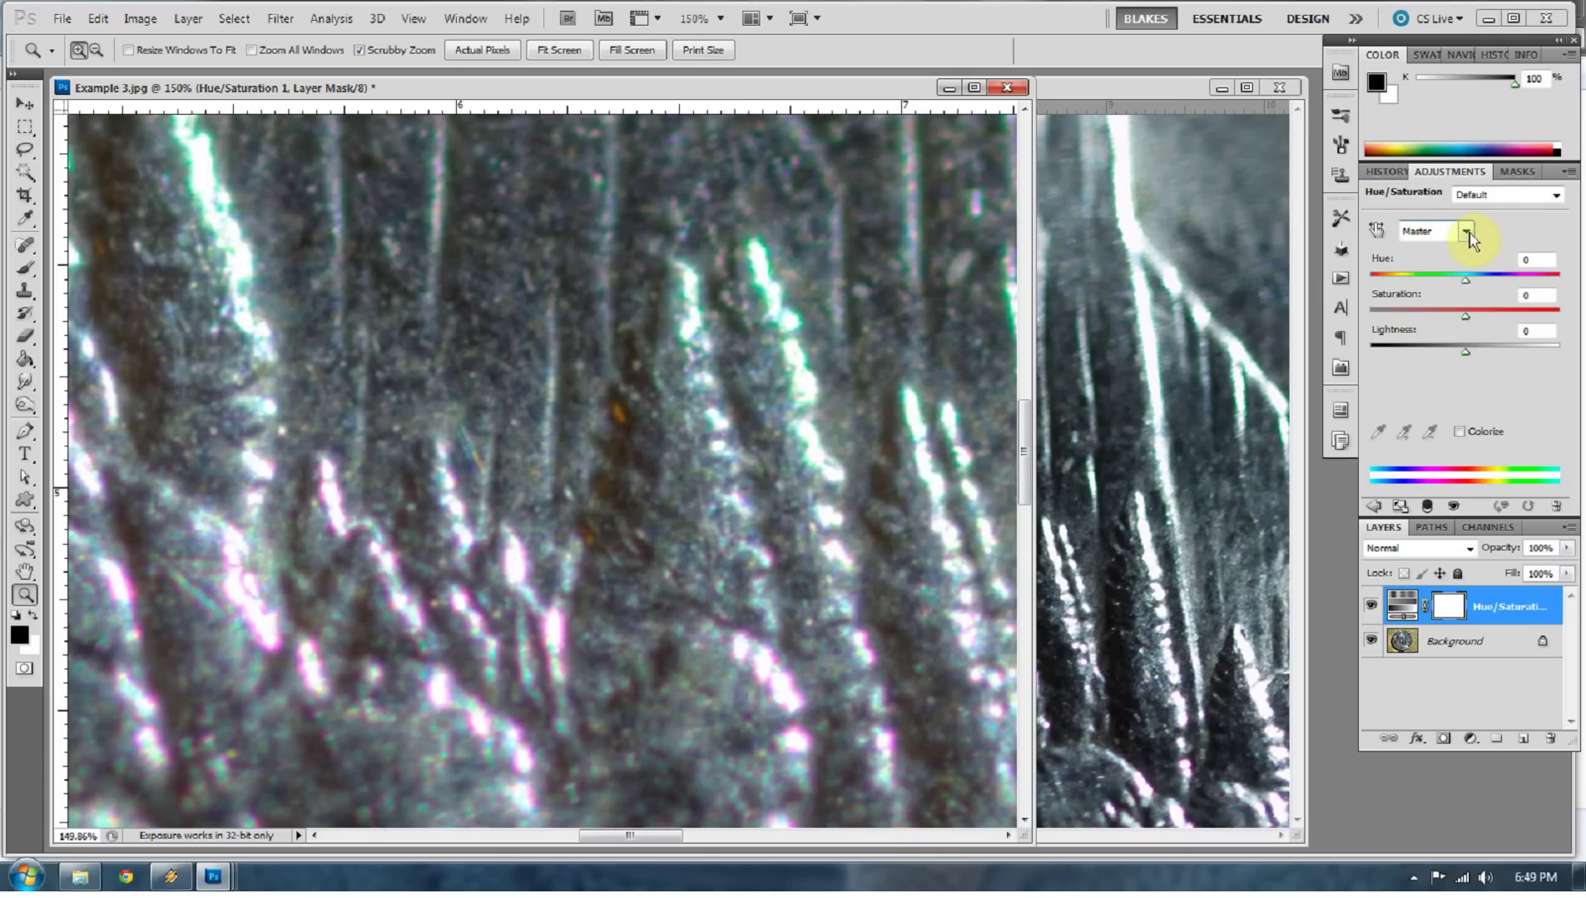
Set the Magentas range of the Hue/Saturation adjustment to Saturation -100 and Lightness +100.
left_click(1431, 231)
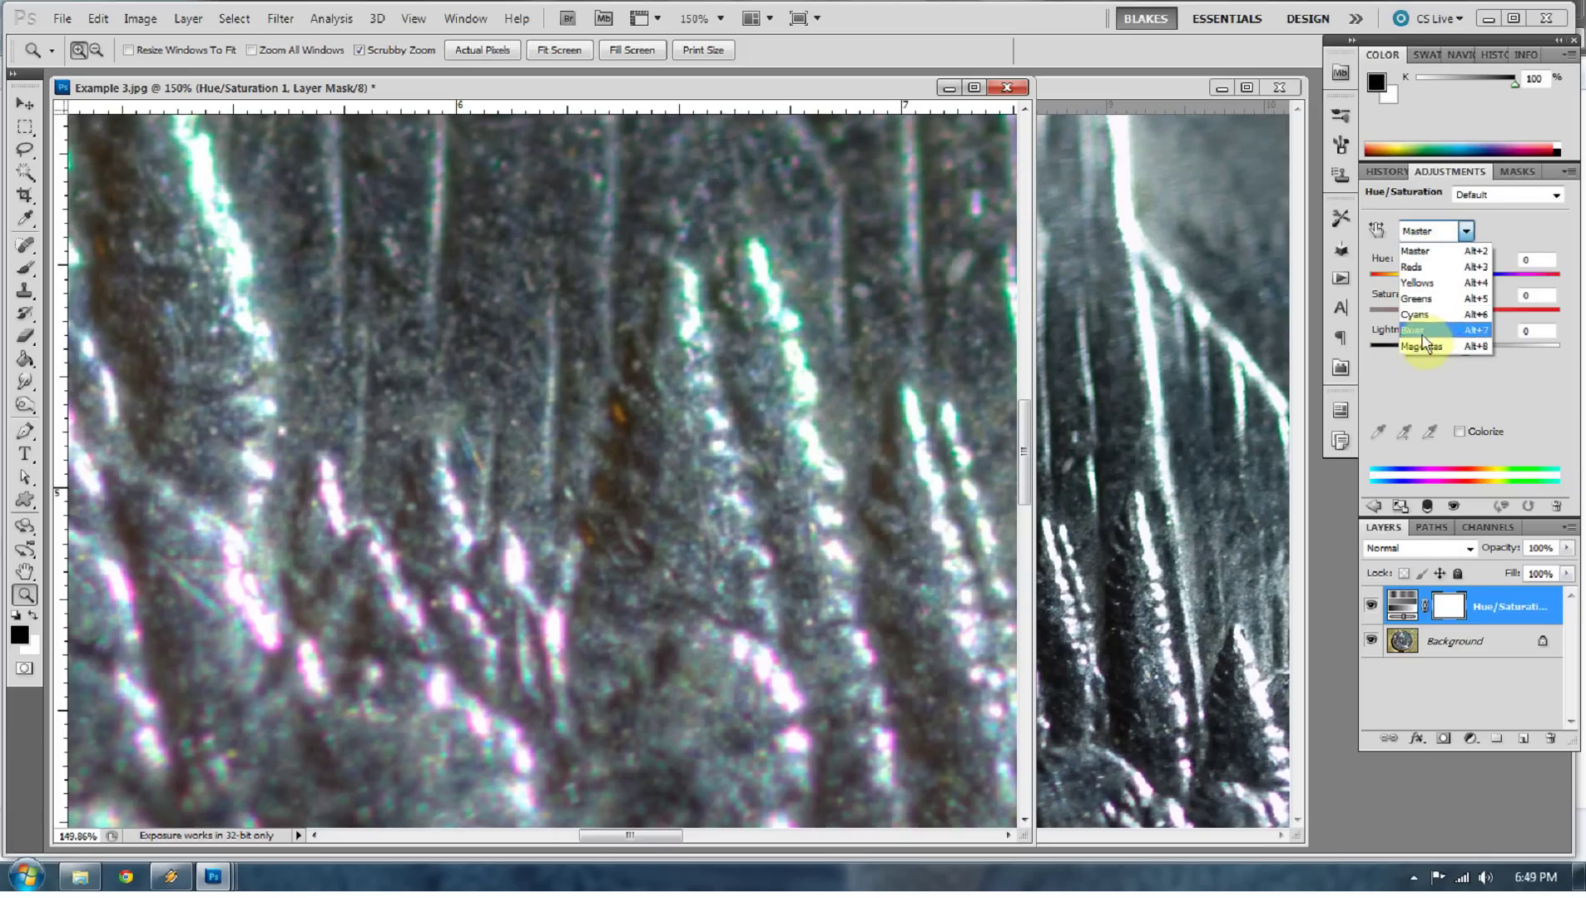
left_click(1421, 346)
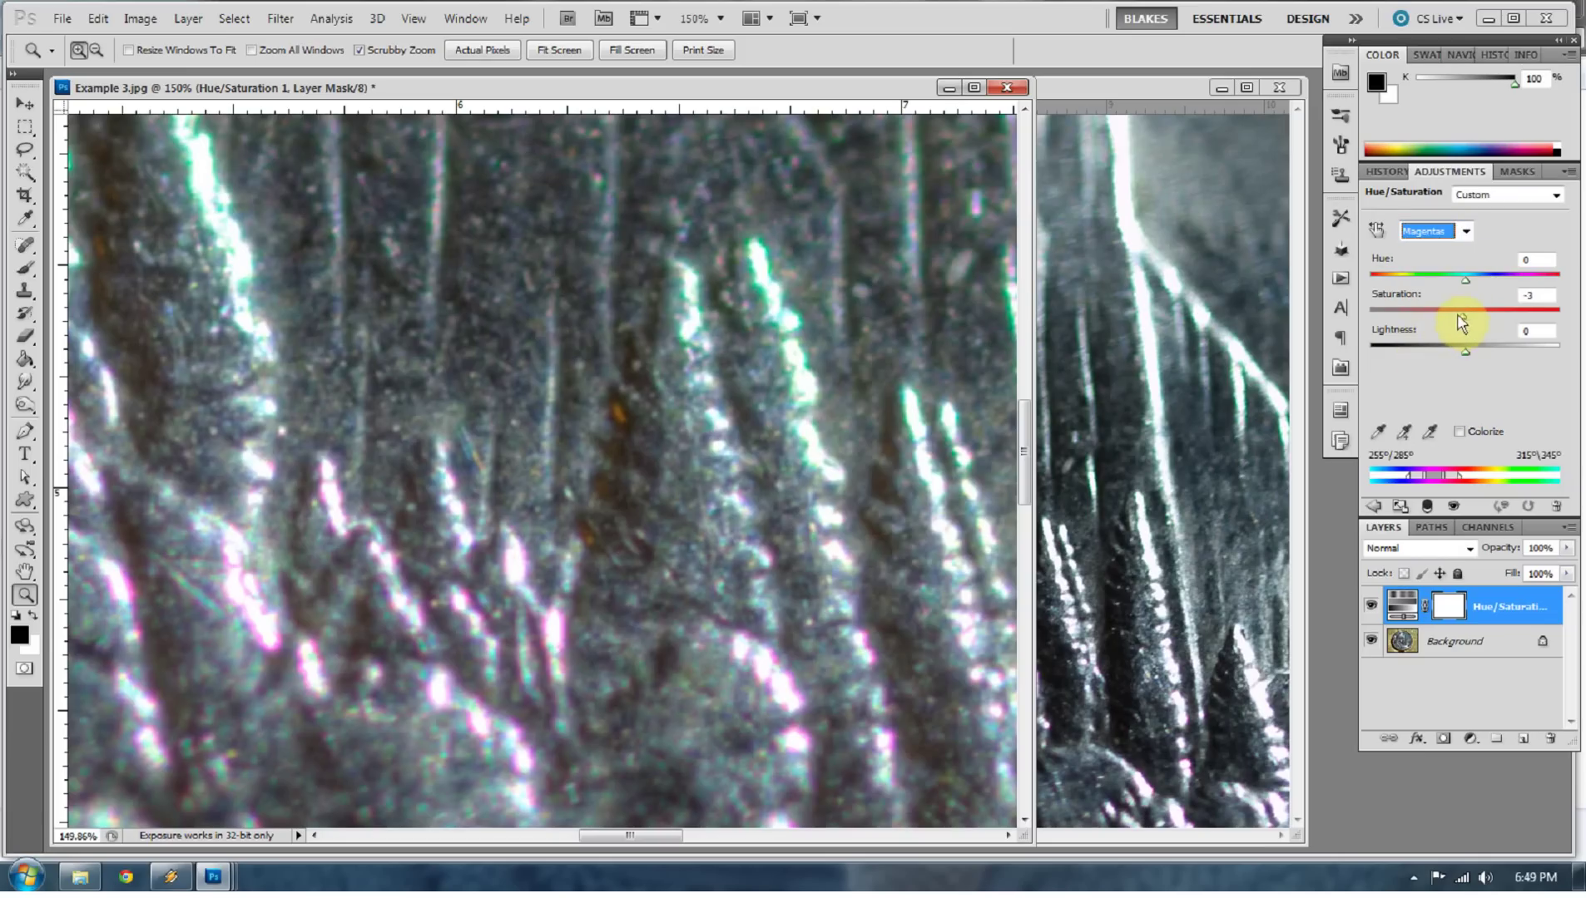
left_click_drag(1440, 318, 1303, 330)
left_click_drag(1495, 354, 1548, 353)
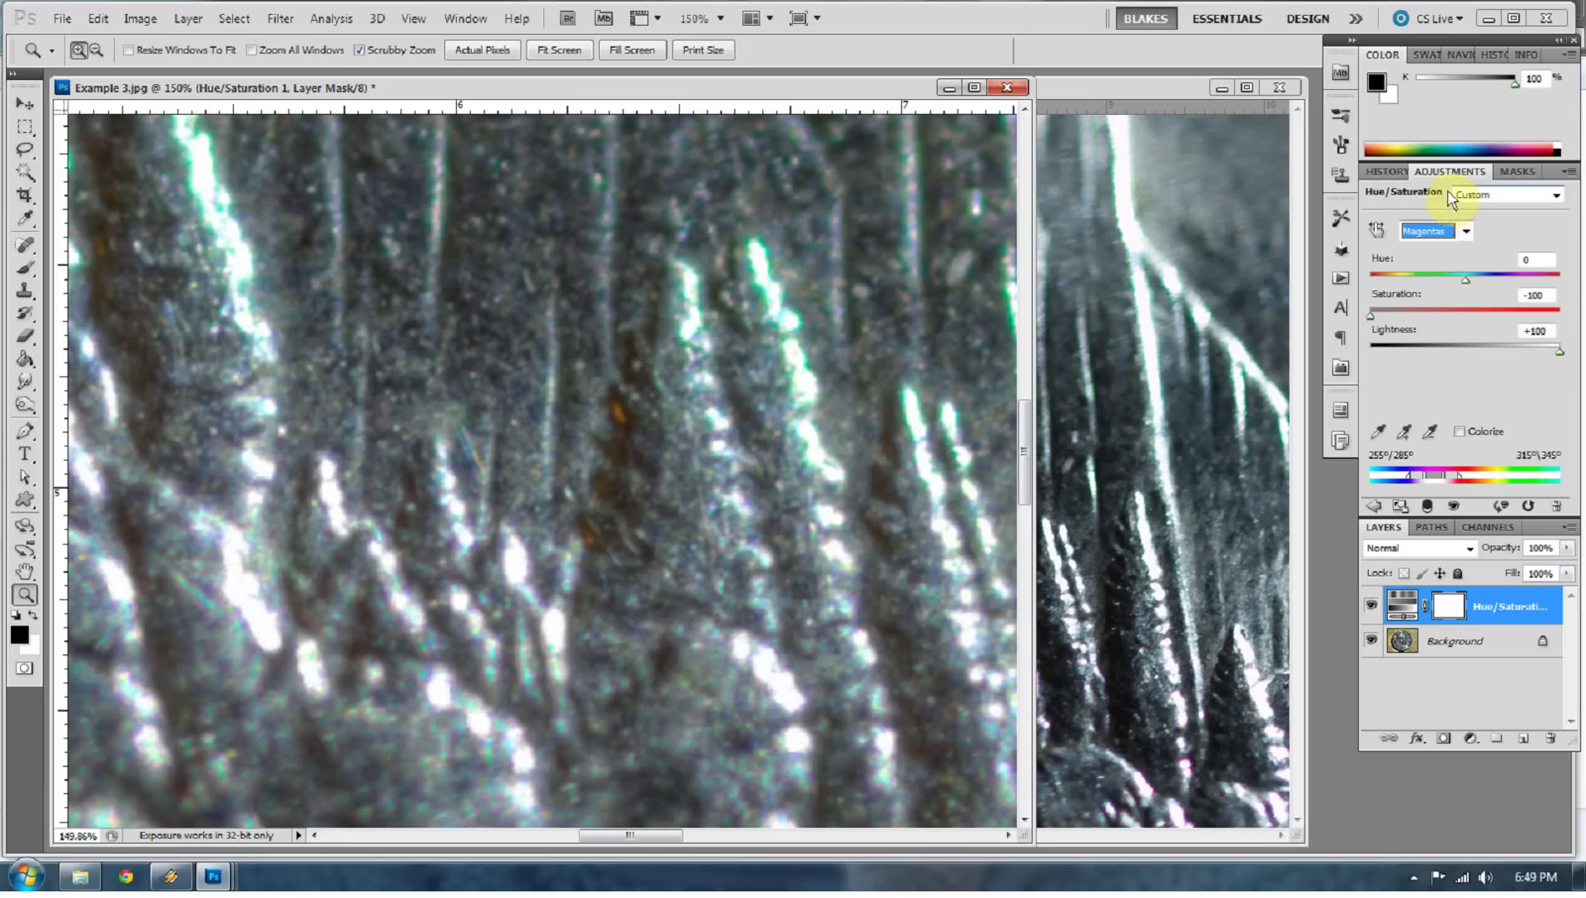
Set the Cyans range of the Hue/Saturation adjustment to Saturation -100 and Lightness +68.
left_click(1464, 233)
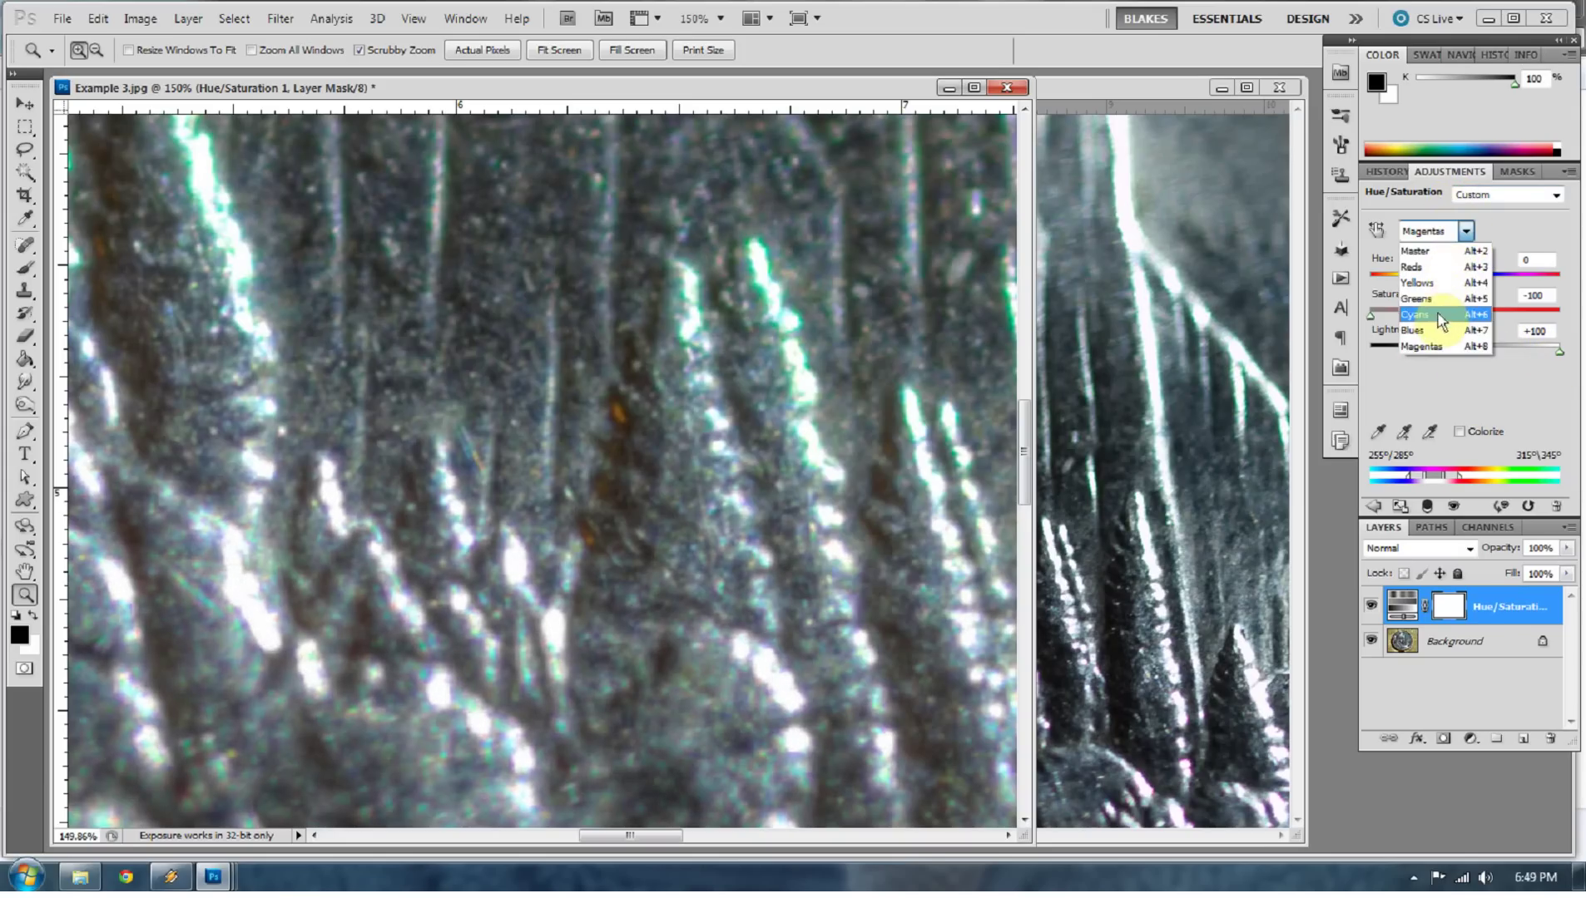
left_click(1463, 320)
left_click_drag(1452, 327, 1417, 332)
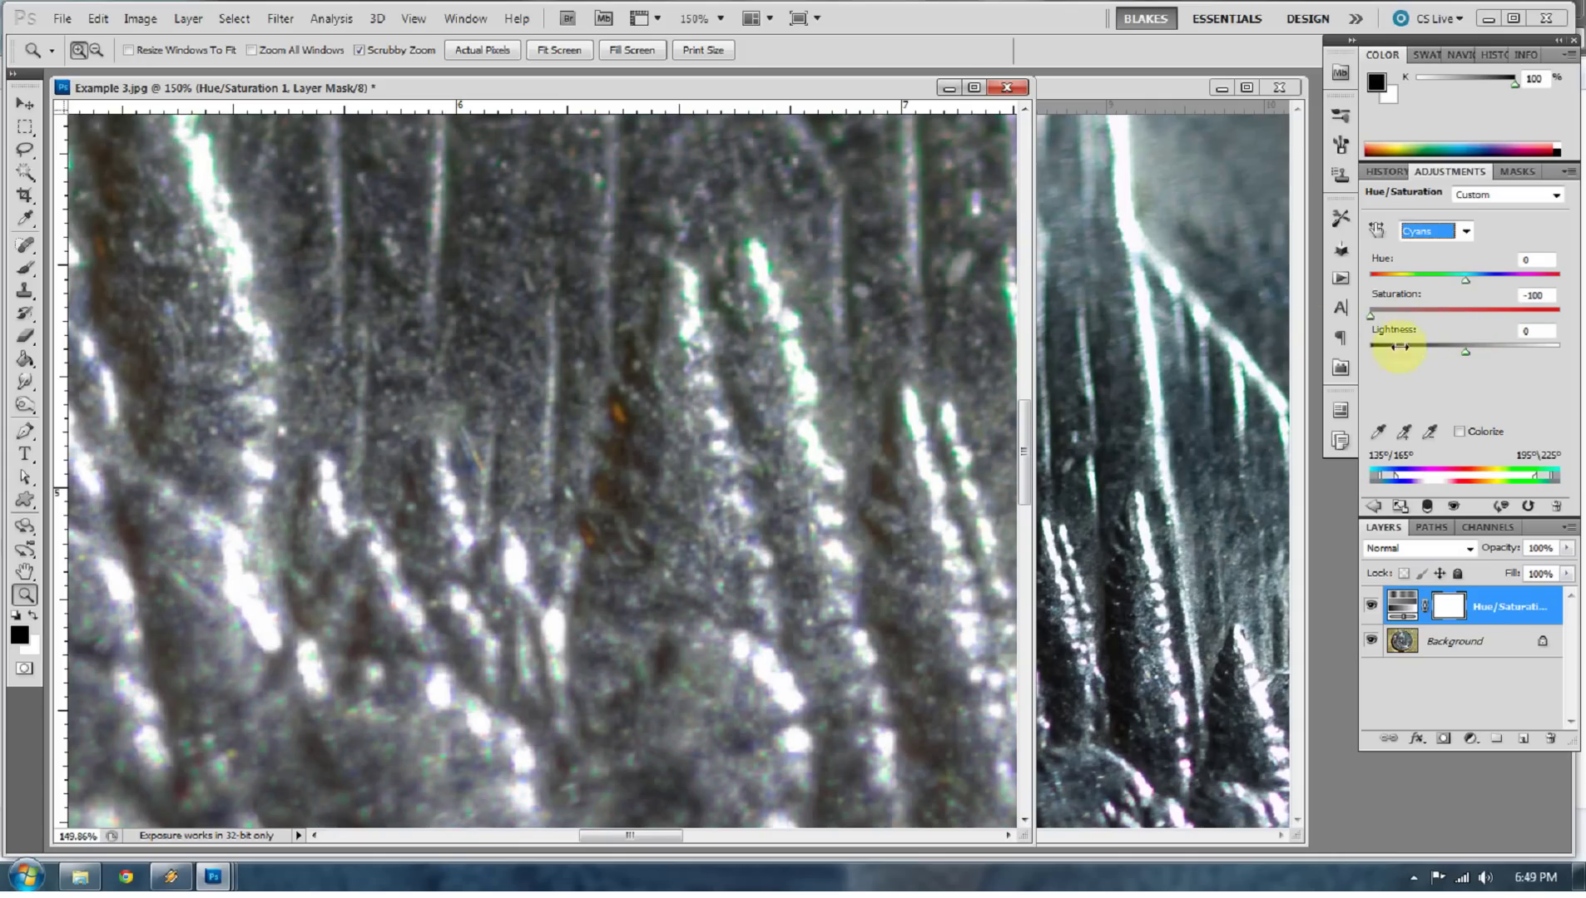
left_click_drag(1464, 352, 1471, 352)
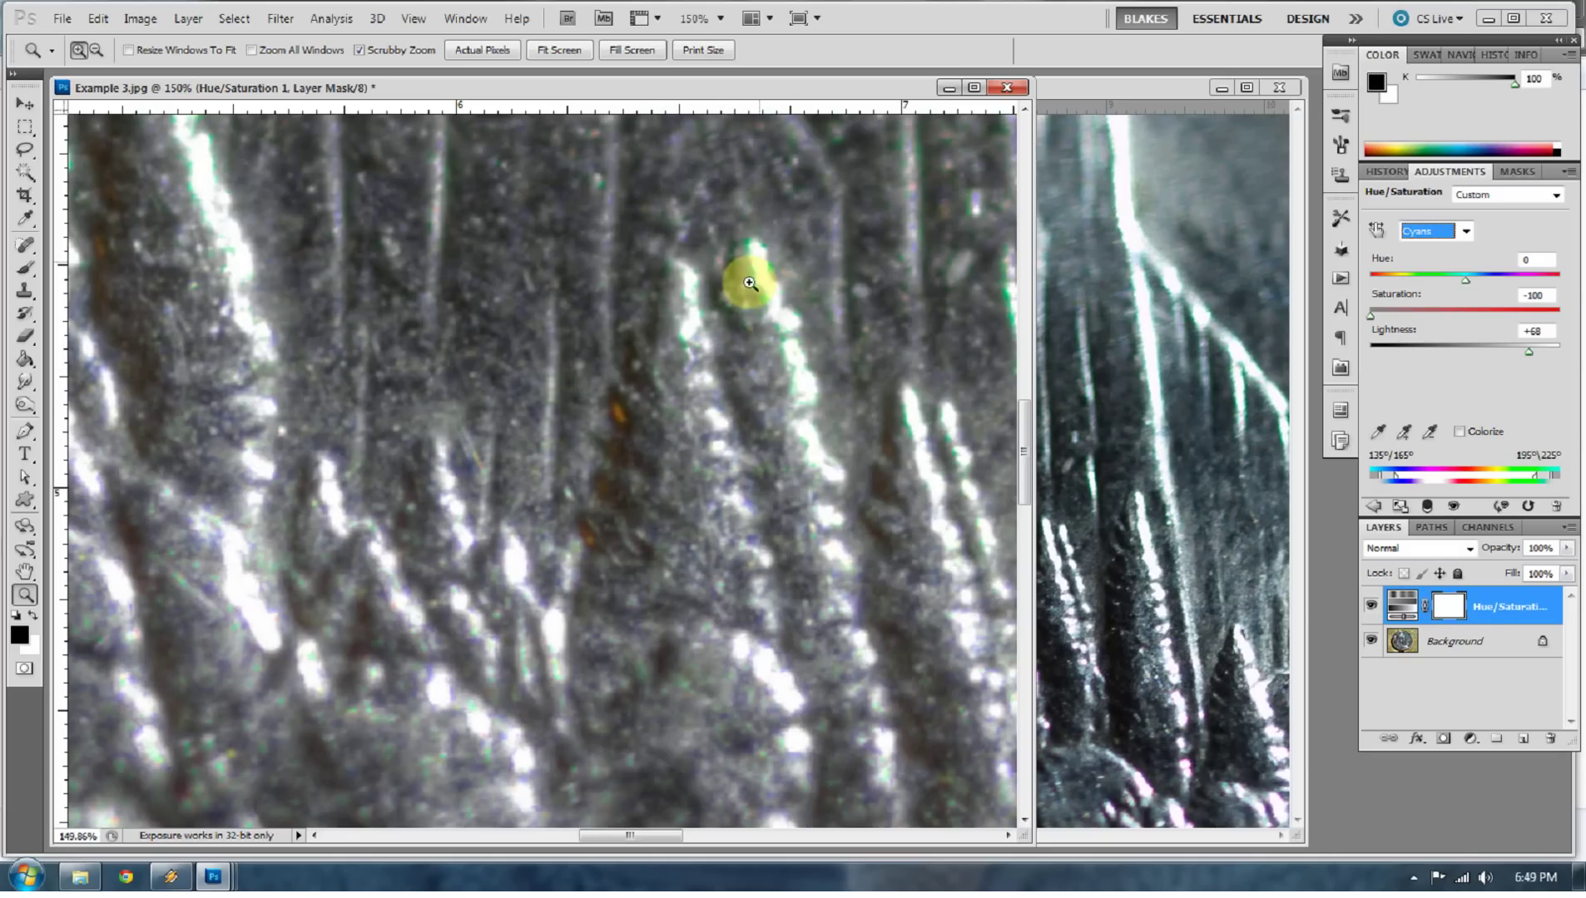
Check the coin for remaining green fringes and set the Greens range to Saturation -100 and Lightness +64.
key("ctrl+0")
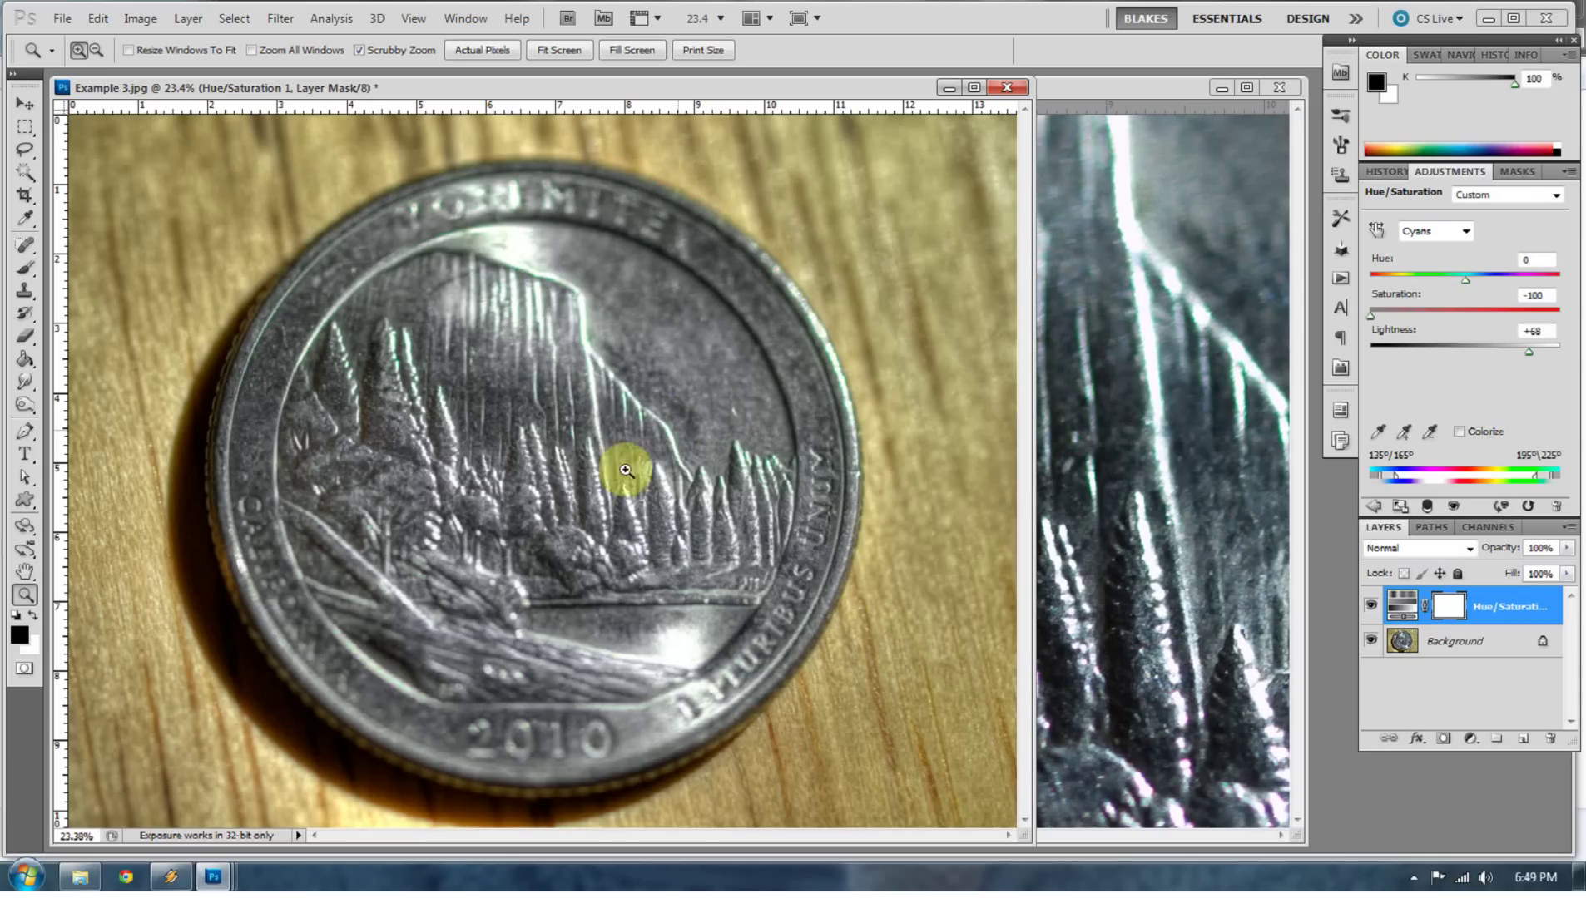
left_click_drag(465, 395, 644, 452)
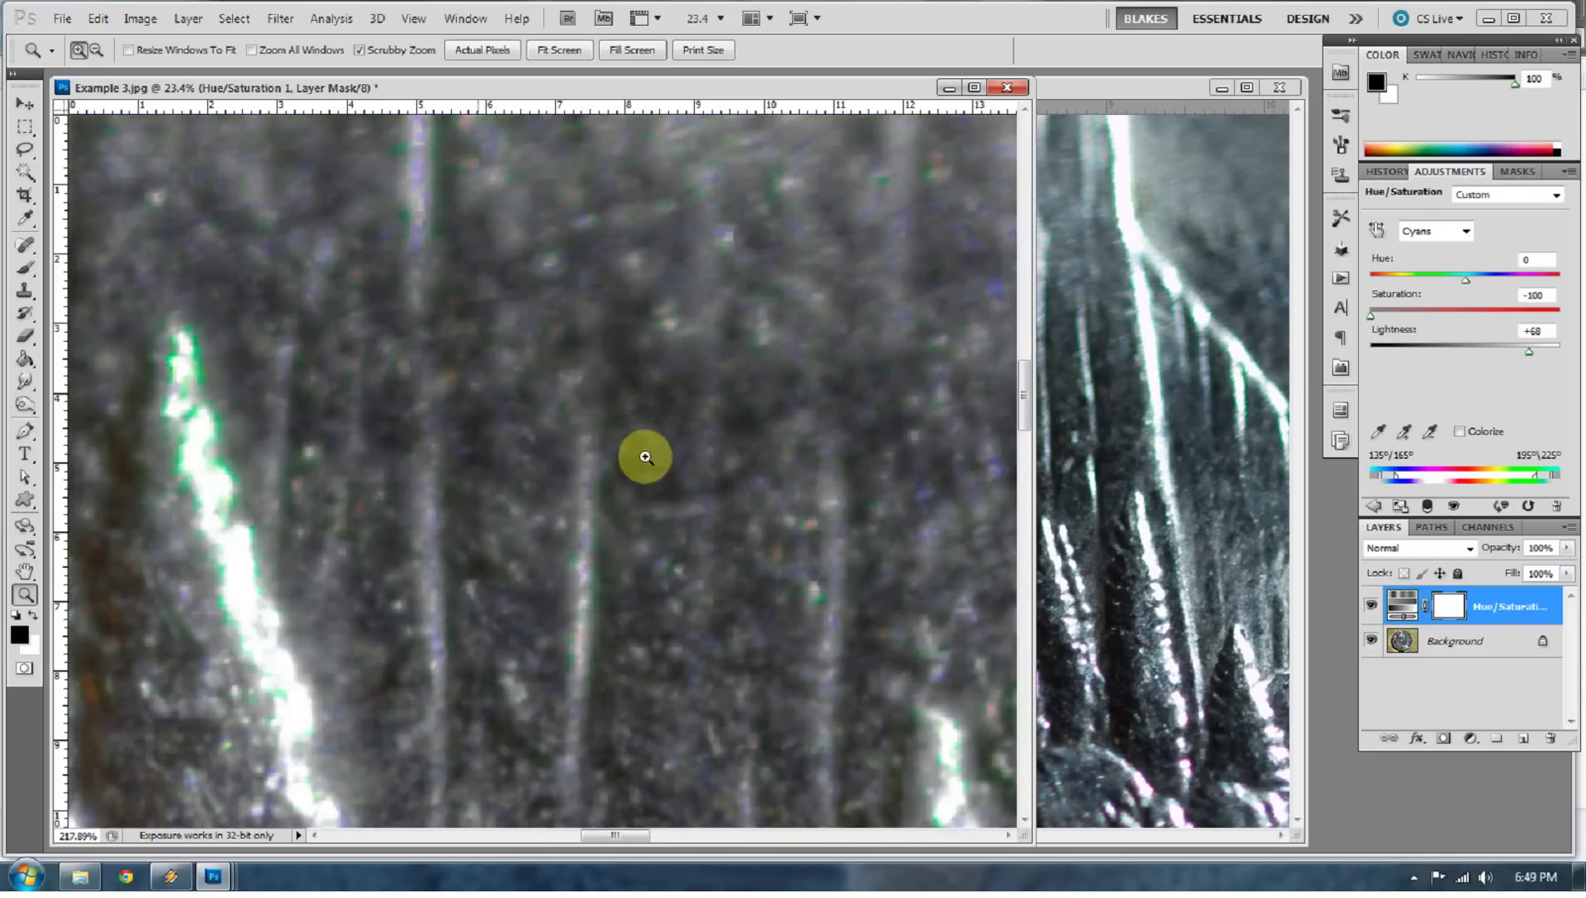
left_click(1452, 233)
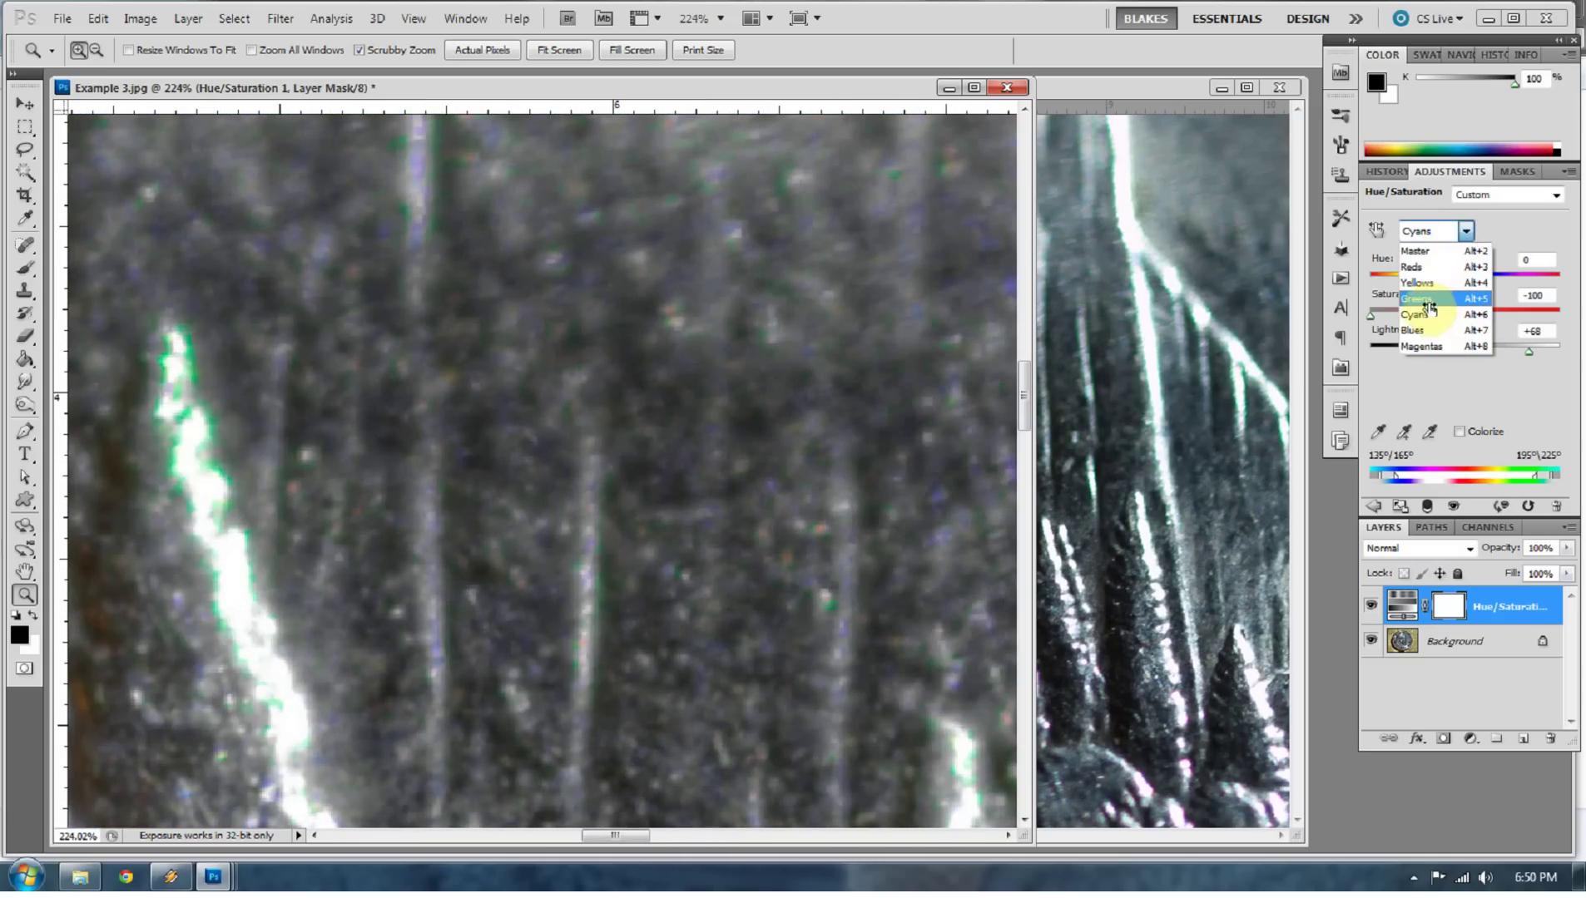
left_click(1427, 301)
left_click_drag(1467, 359, 1526, 353)
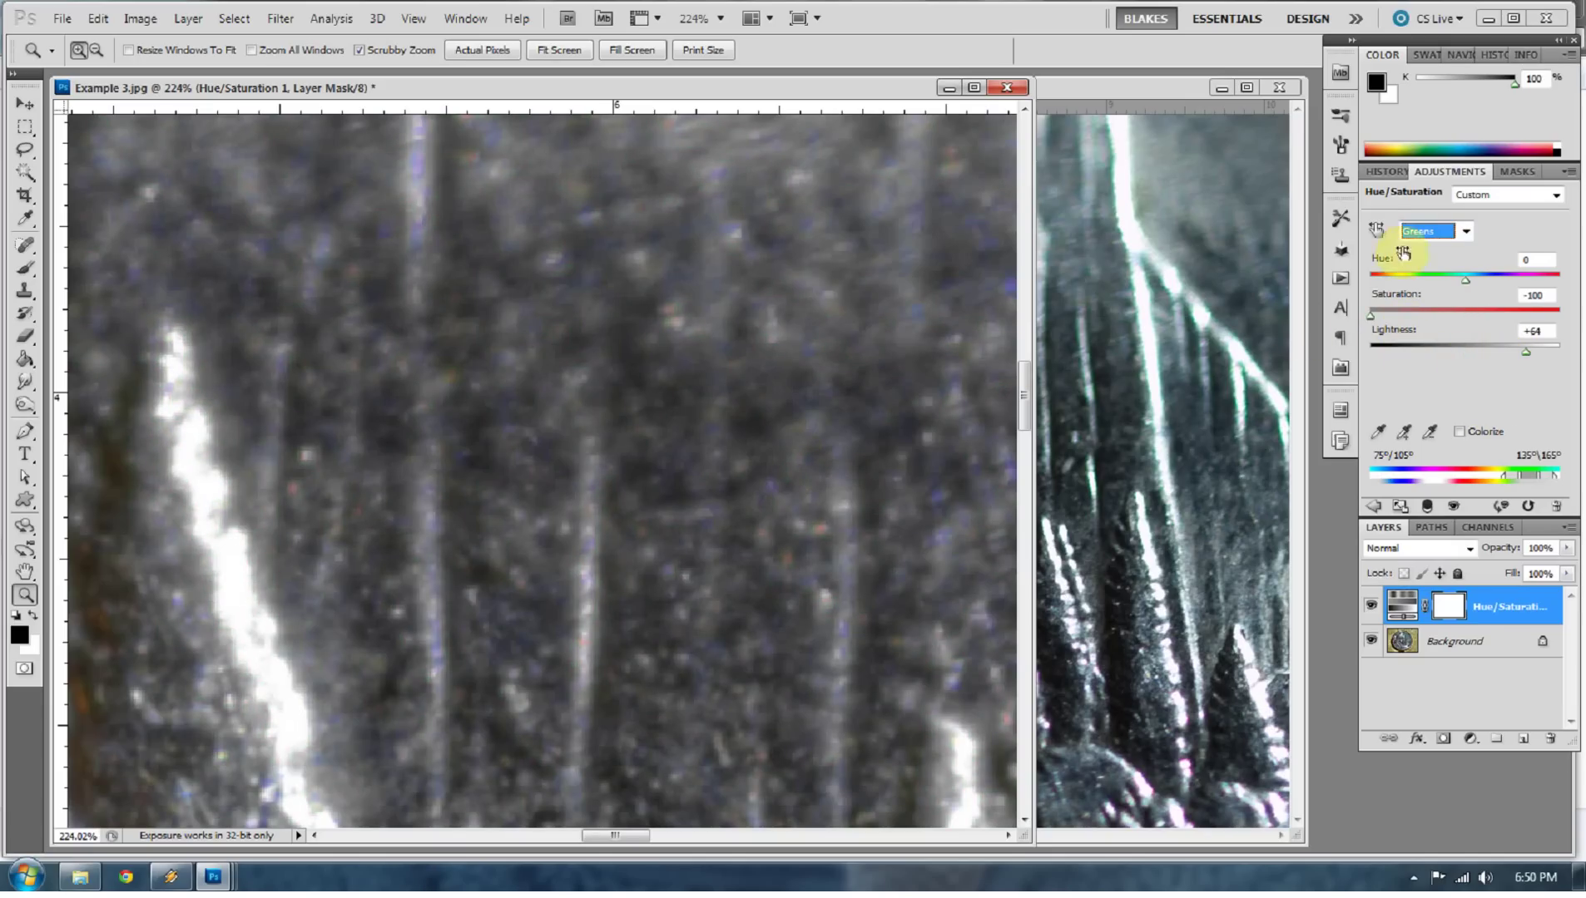
Inspect the coin's cliff face up close for leftover blue fringes and set the Blues range to Saturation -100.
right_click(649, 332)
left_click(682, 344)
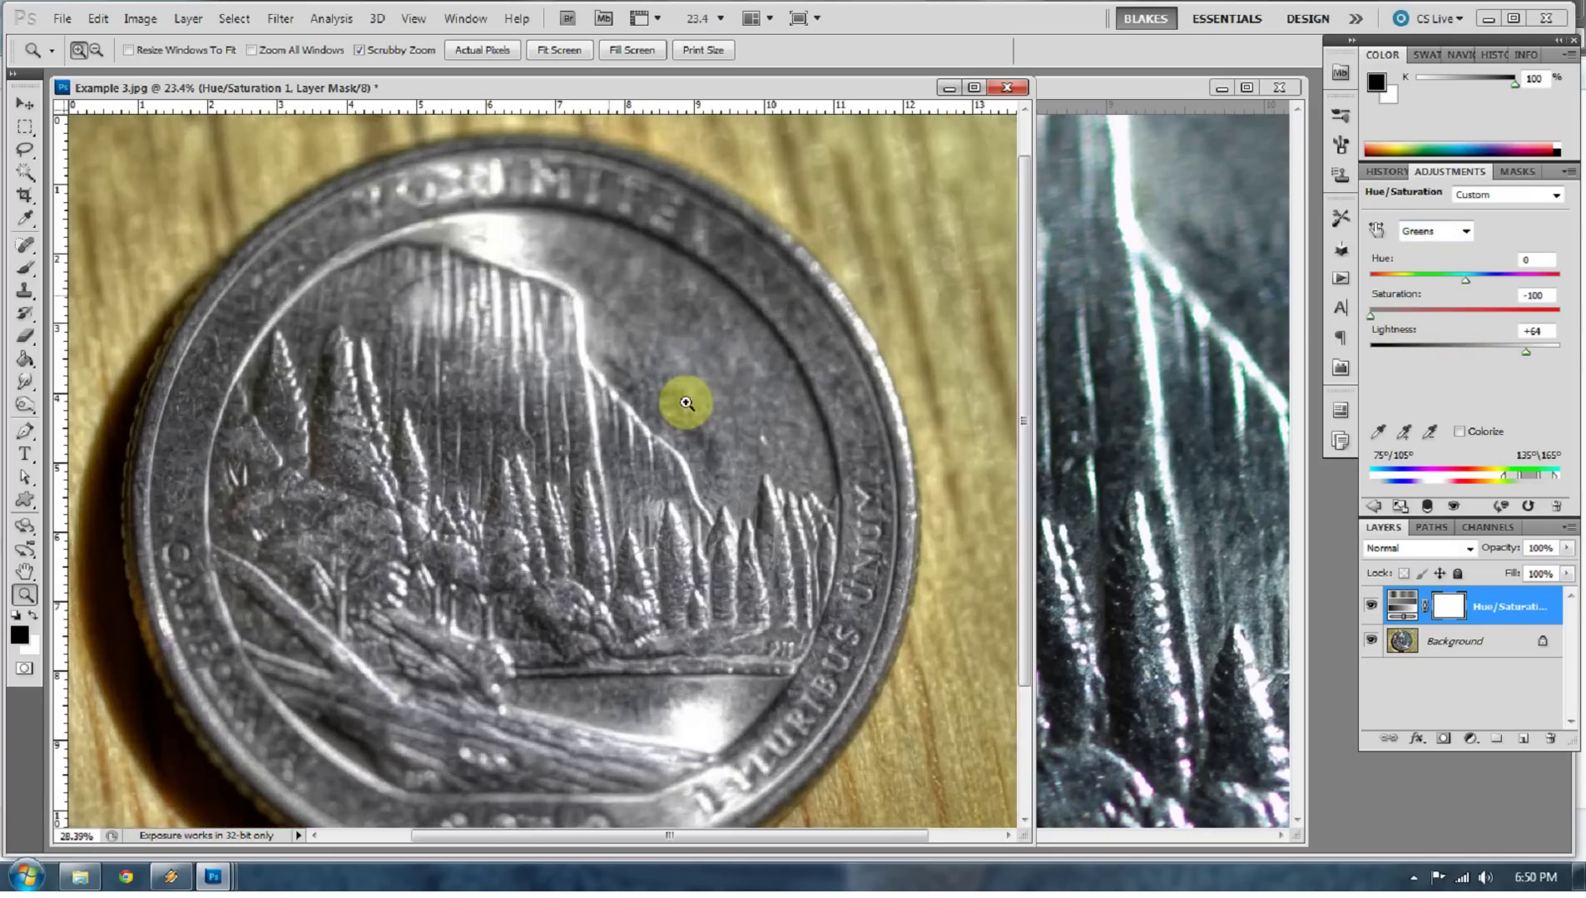
left_click_drag(683, 400, 782, 524)
left_click_drag(710, 838, 672, 836)
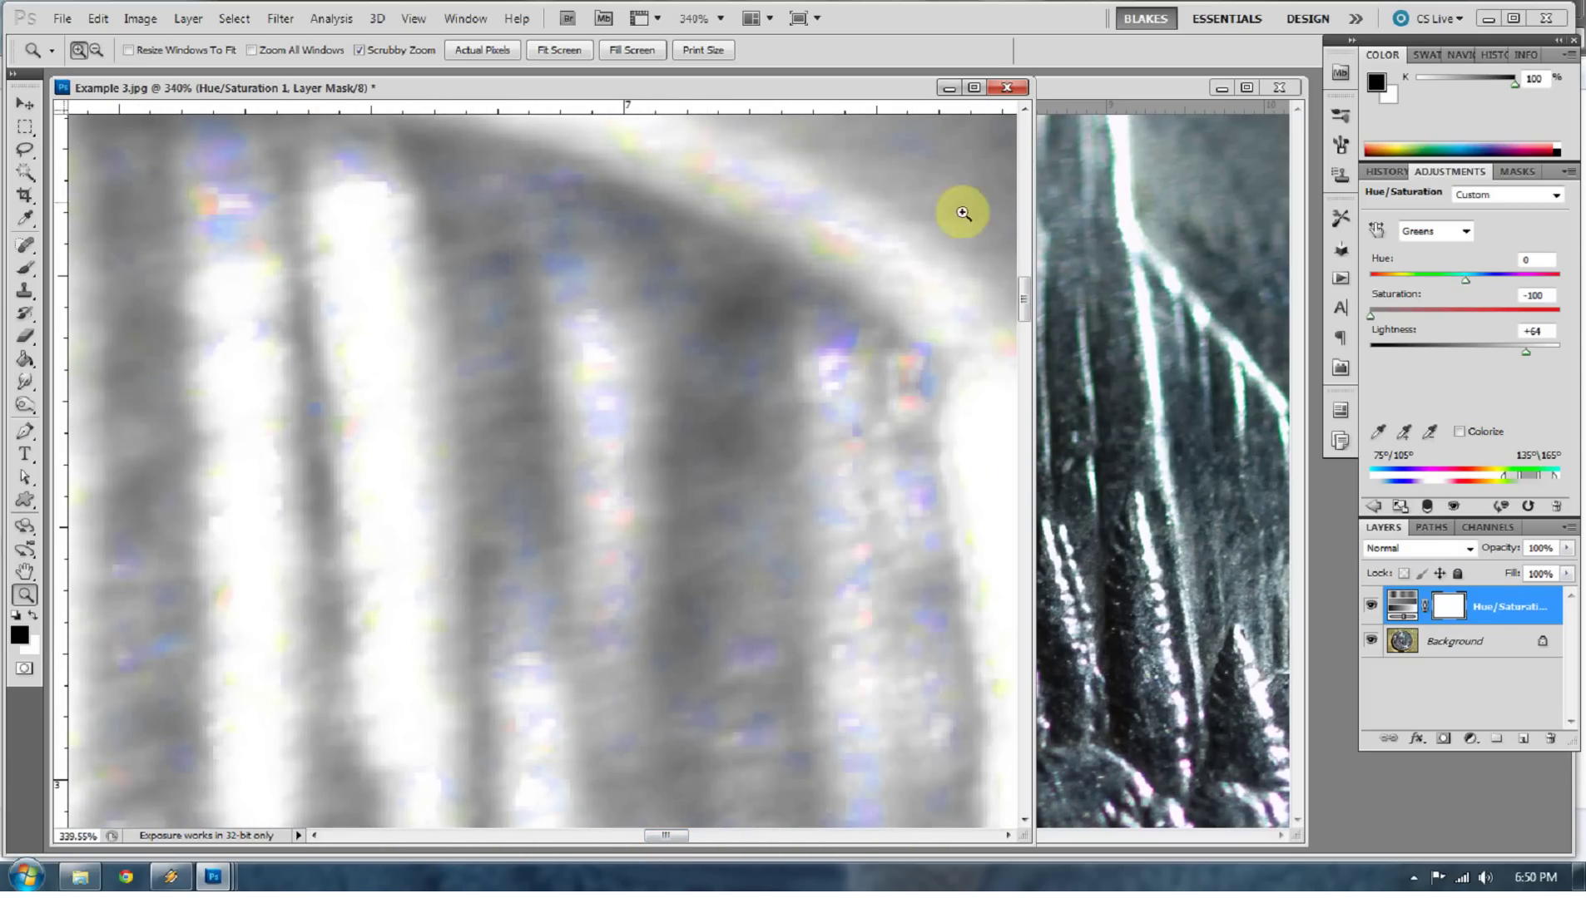
left_click(1463, 232)
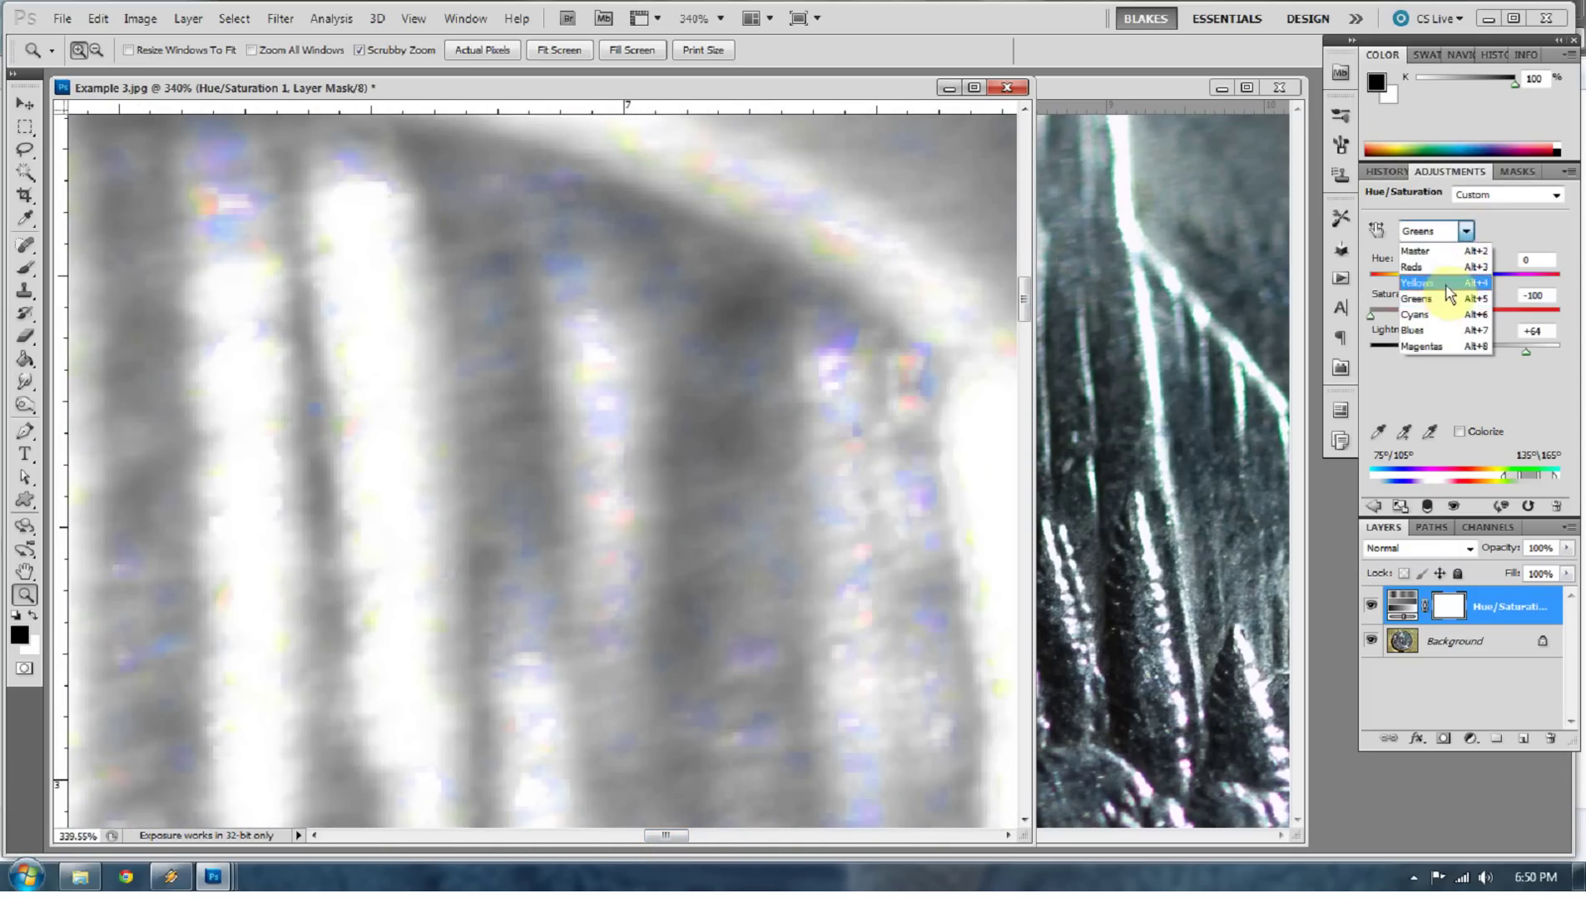
left_click(1424, 331)
left_click_drag(1437, 326, 1298, 324)
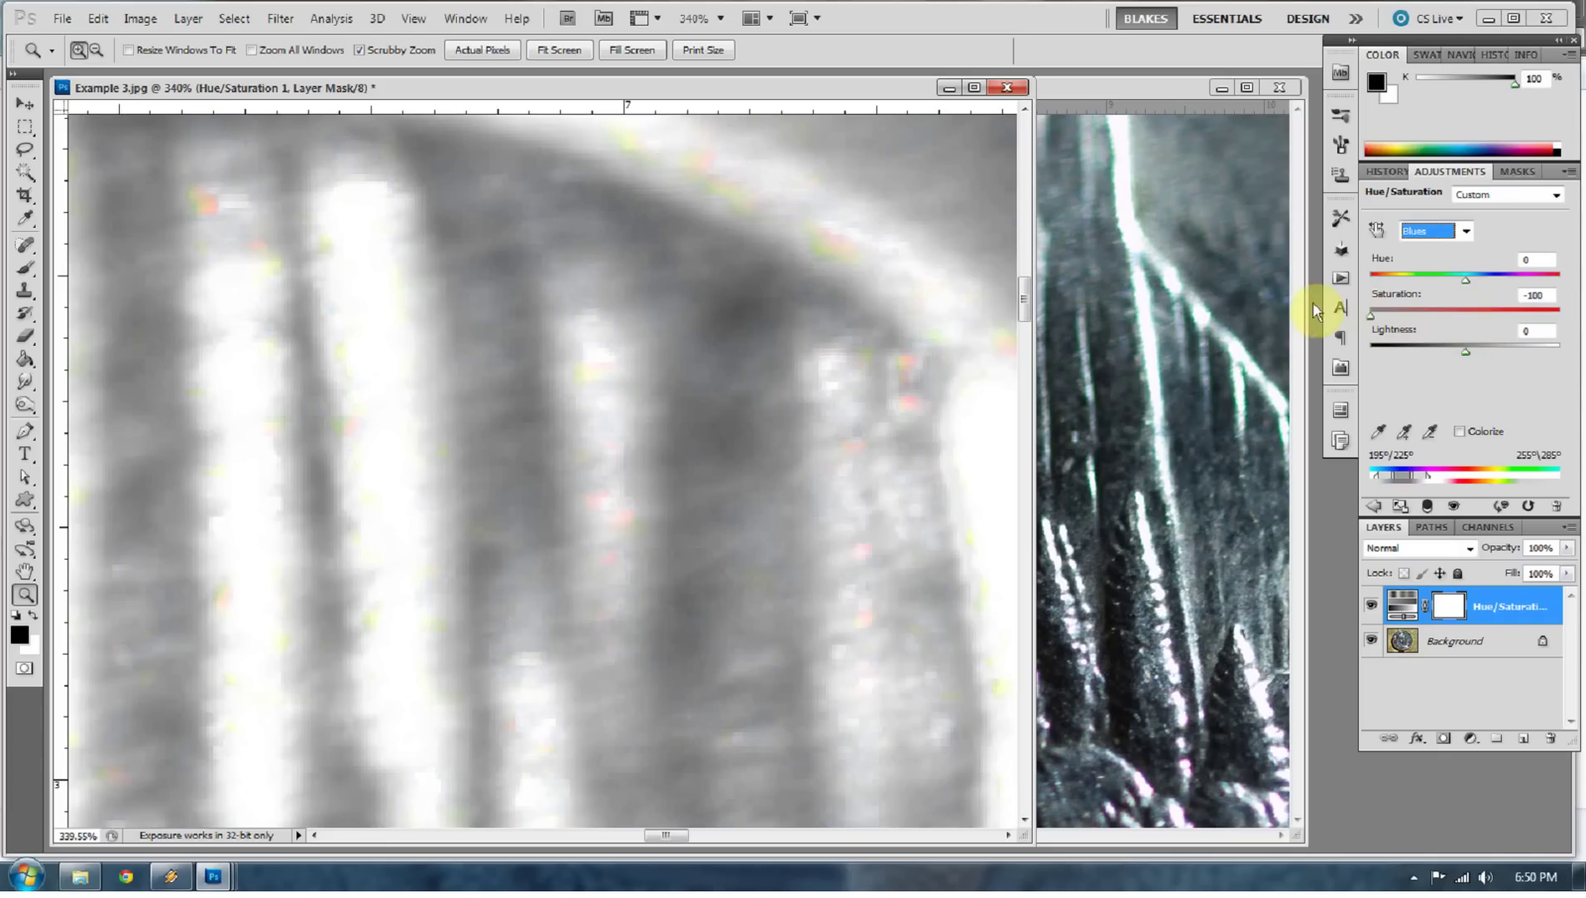
Set the Yellows range to Saturation -100 and Lightness +29, and the Reds range to Saturation -100.
left_click(1467, 232)
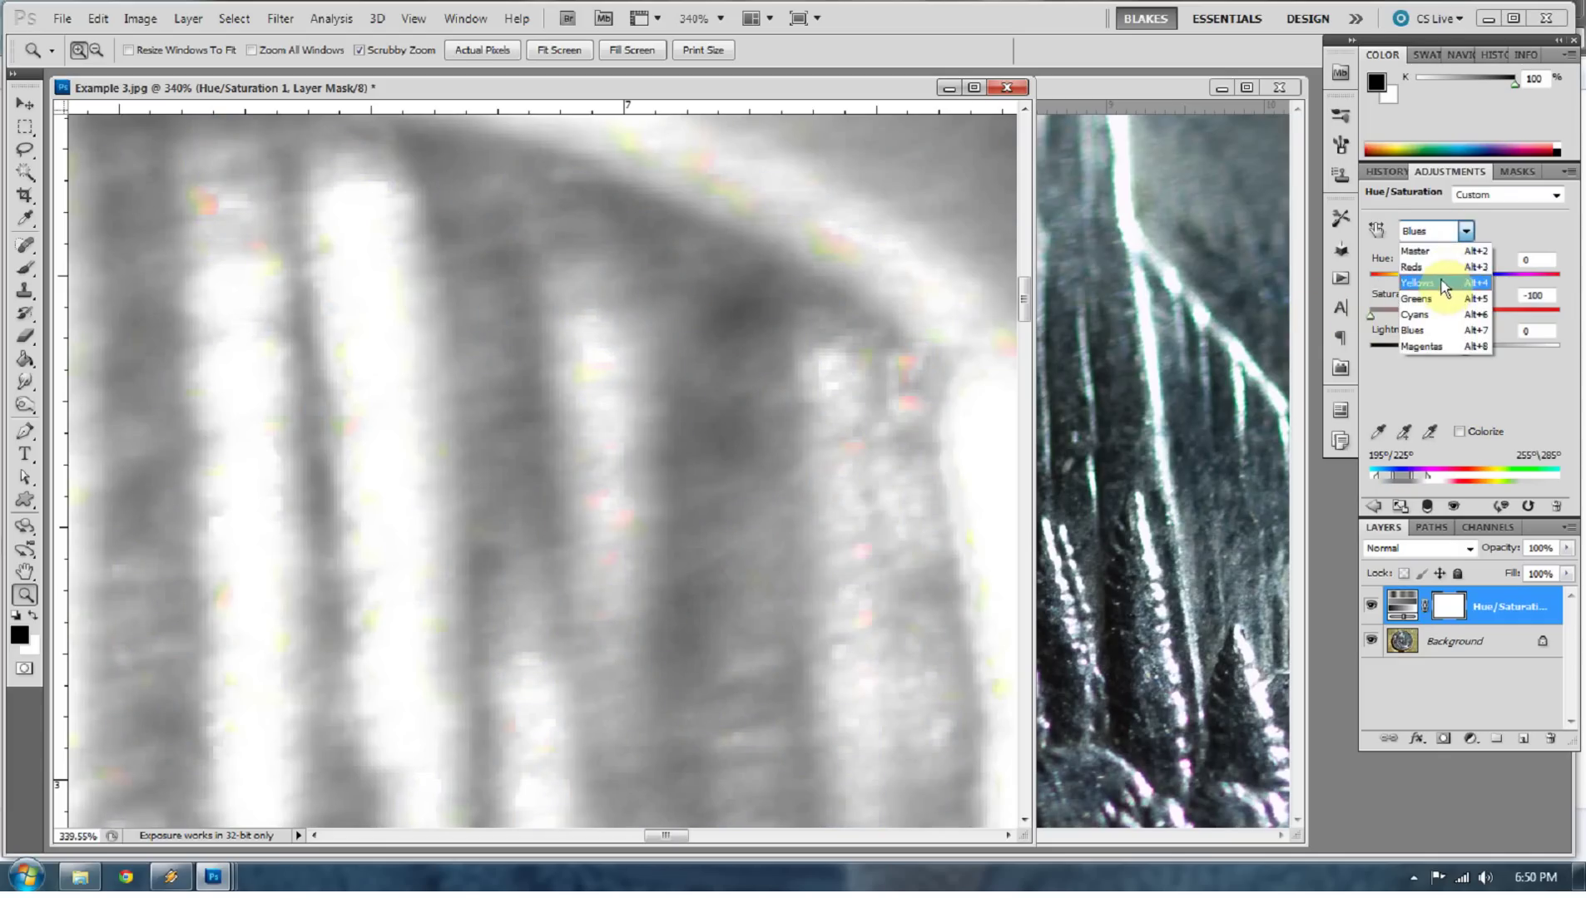
left_click(1449, 286)
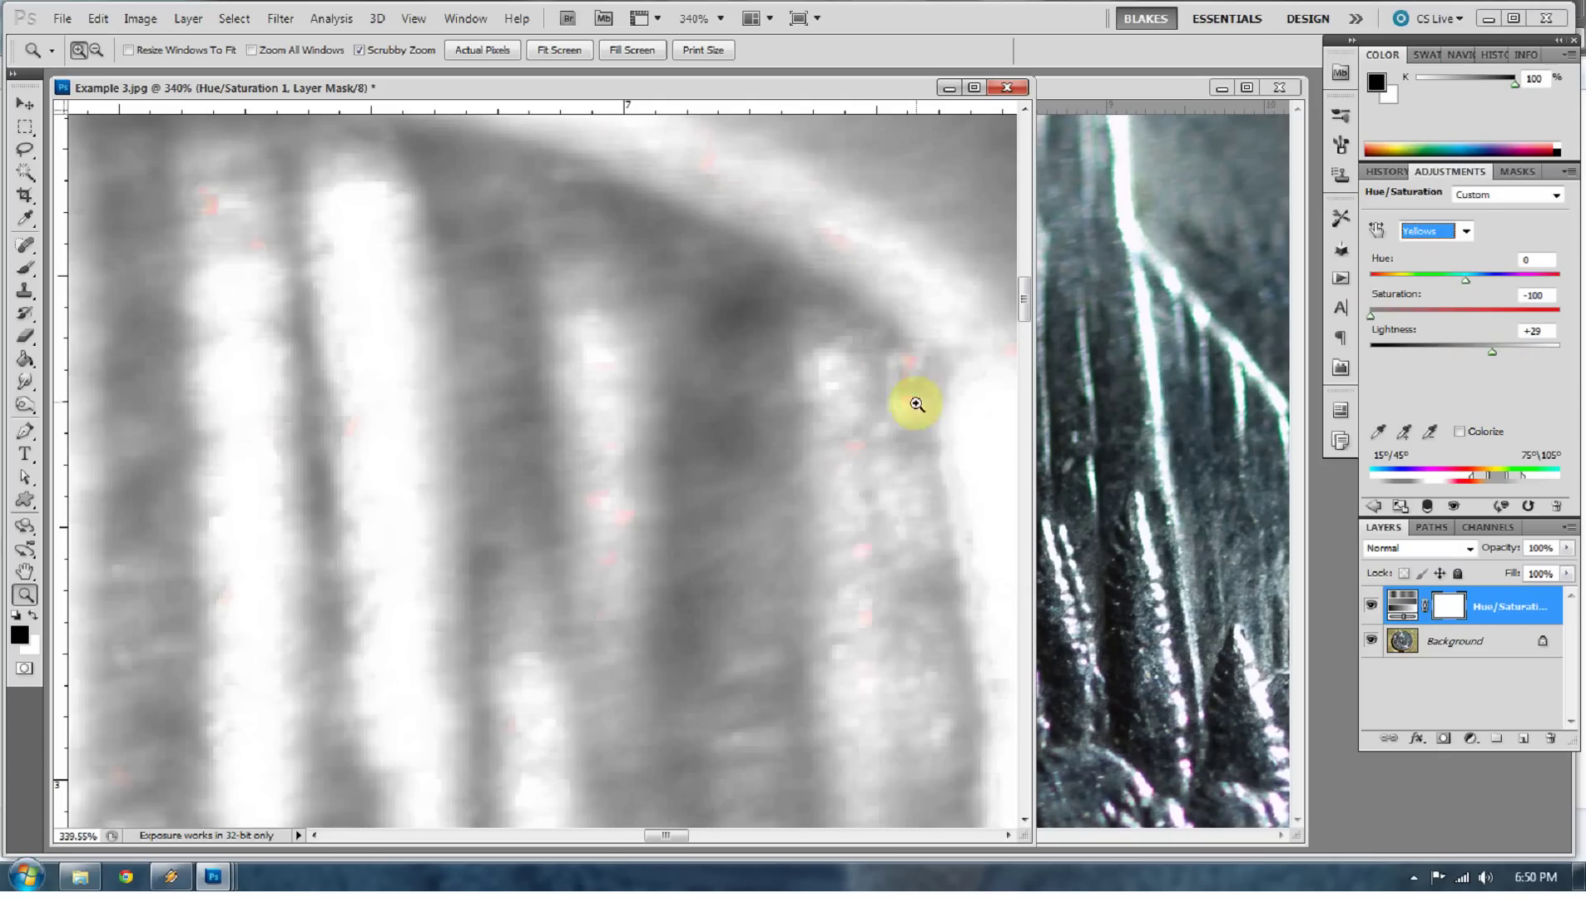
left_click(1459, 231)
left_click(1429, 271)
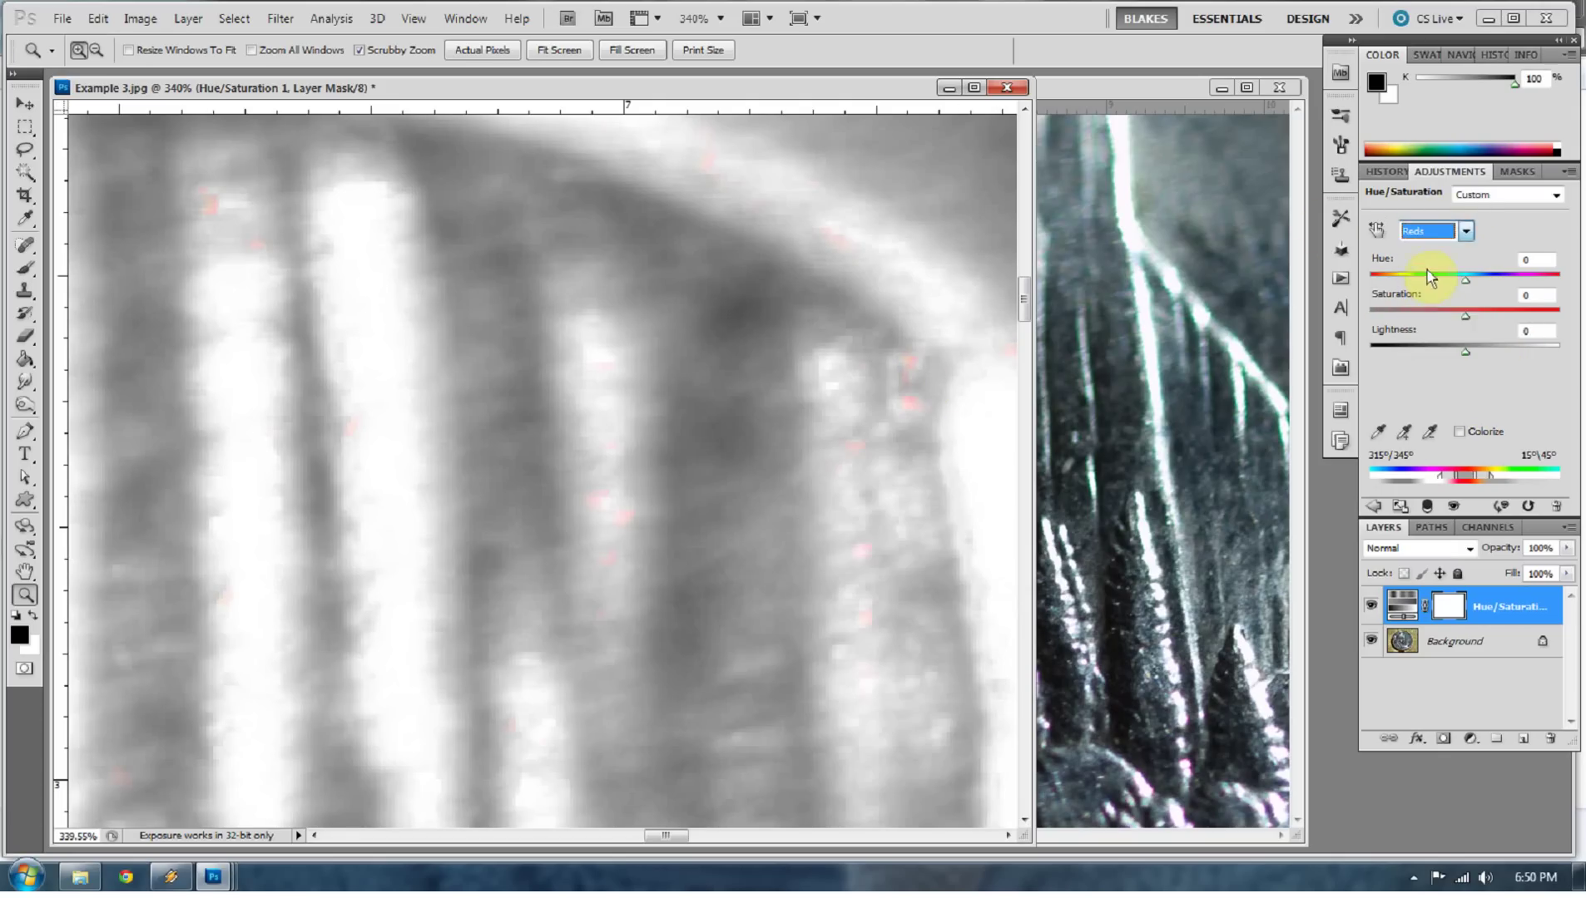
left_click_drag(1465, 316, 1348, 325)
Fit the whole coin in the window and compare it with the Hue/Saturation layer hidden and shown.
right_click(733, 346)
left_click(770, 351)
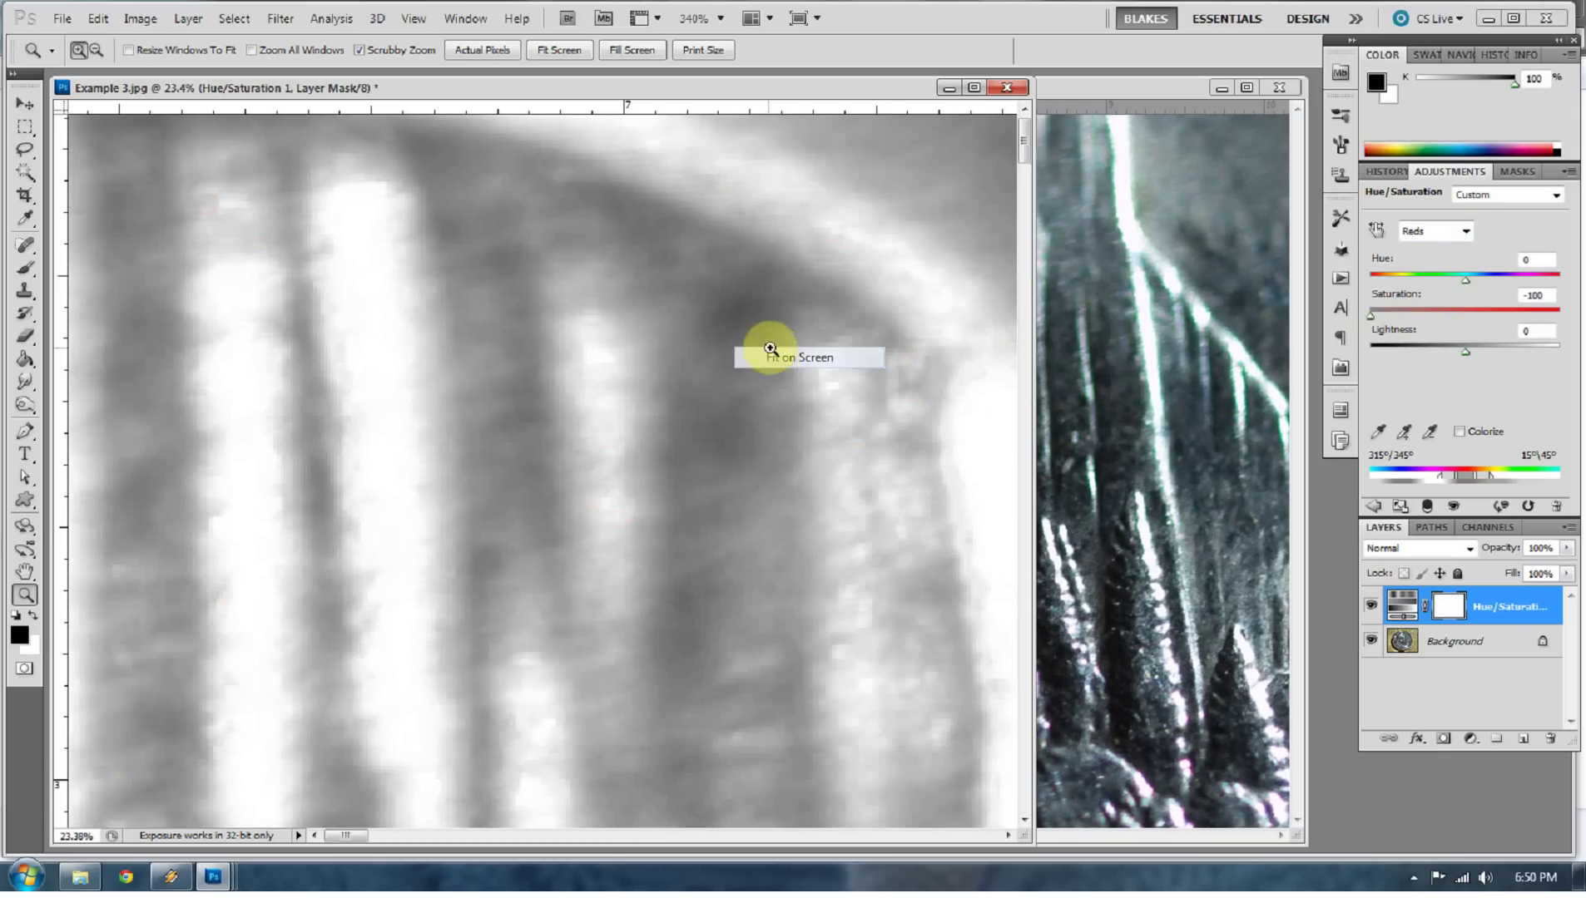
left_click(1106, 564)
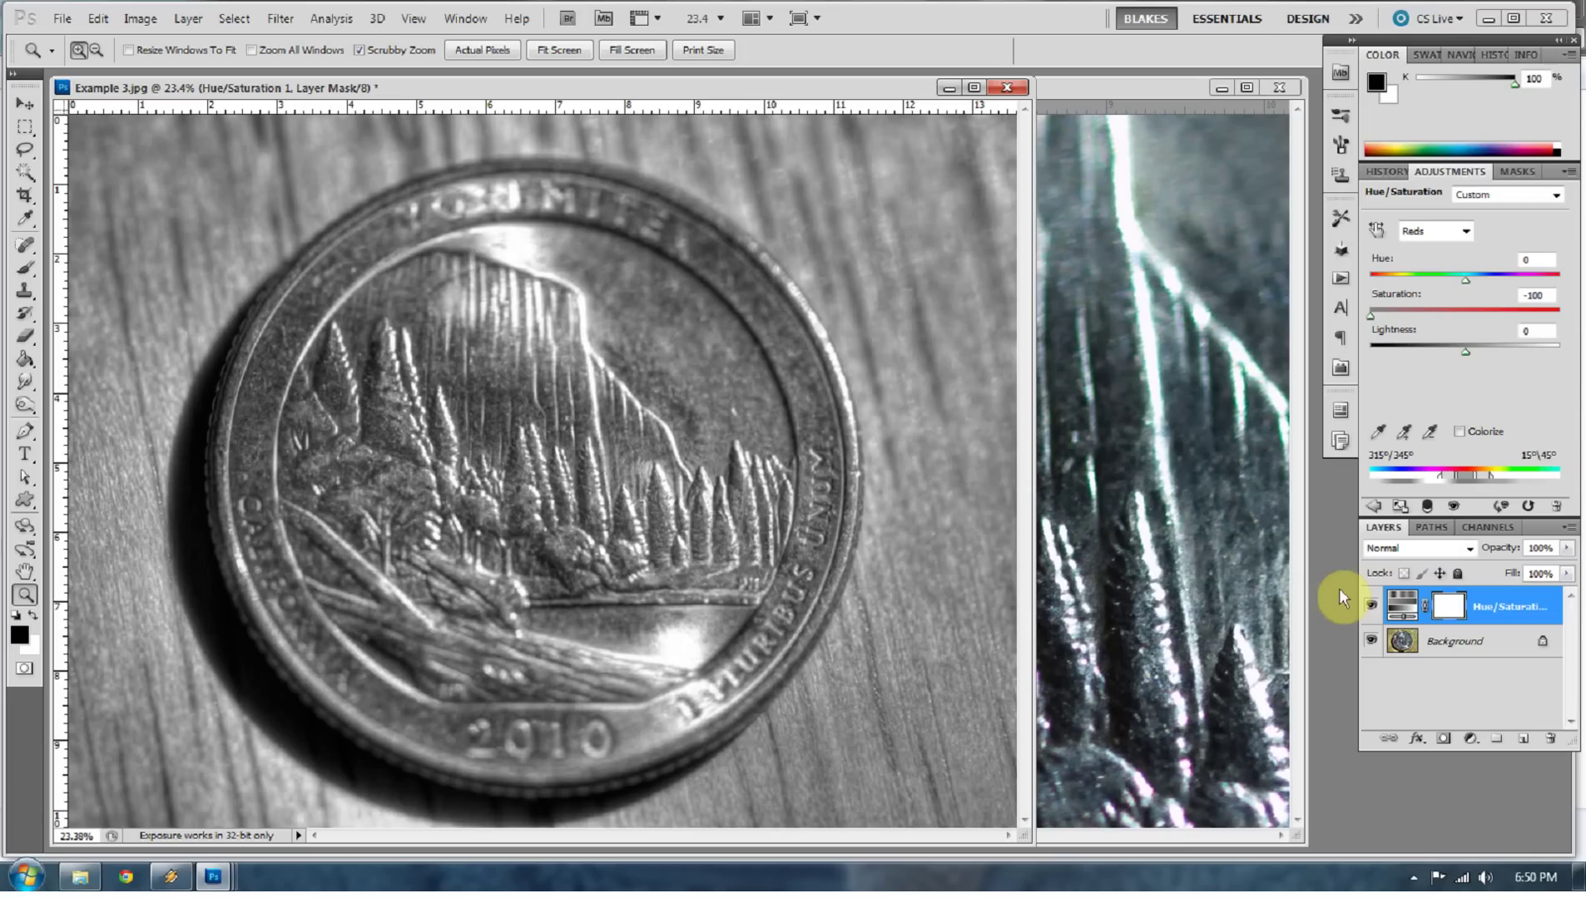
left_click(1370, 610)
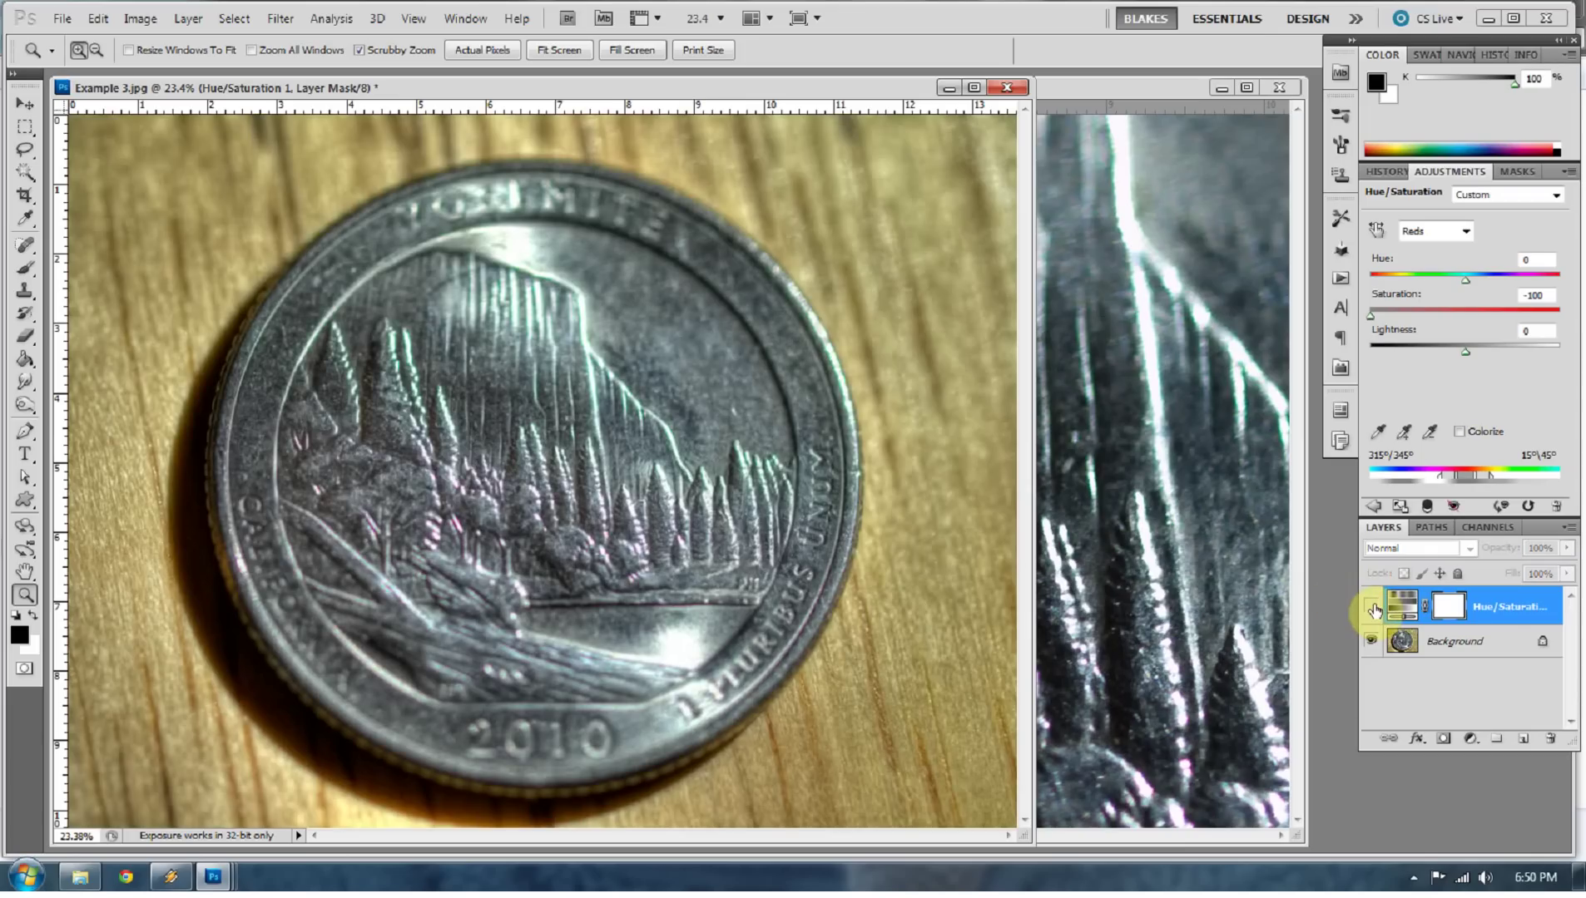
left_click(1371, 610)
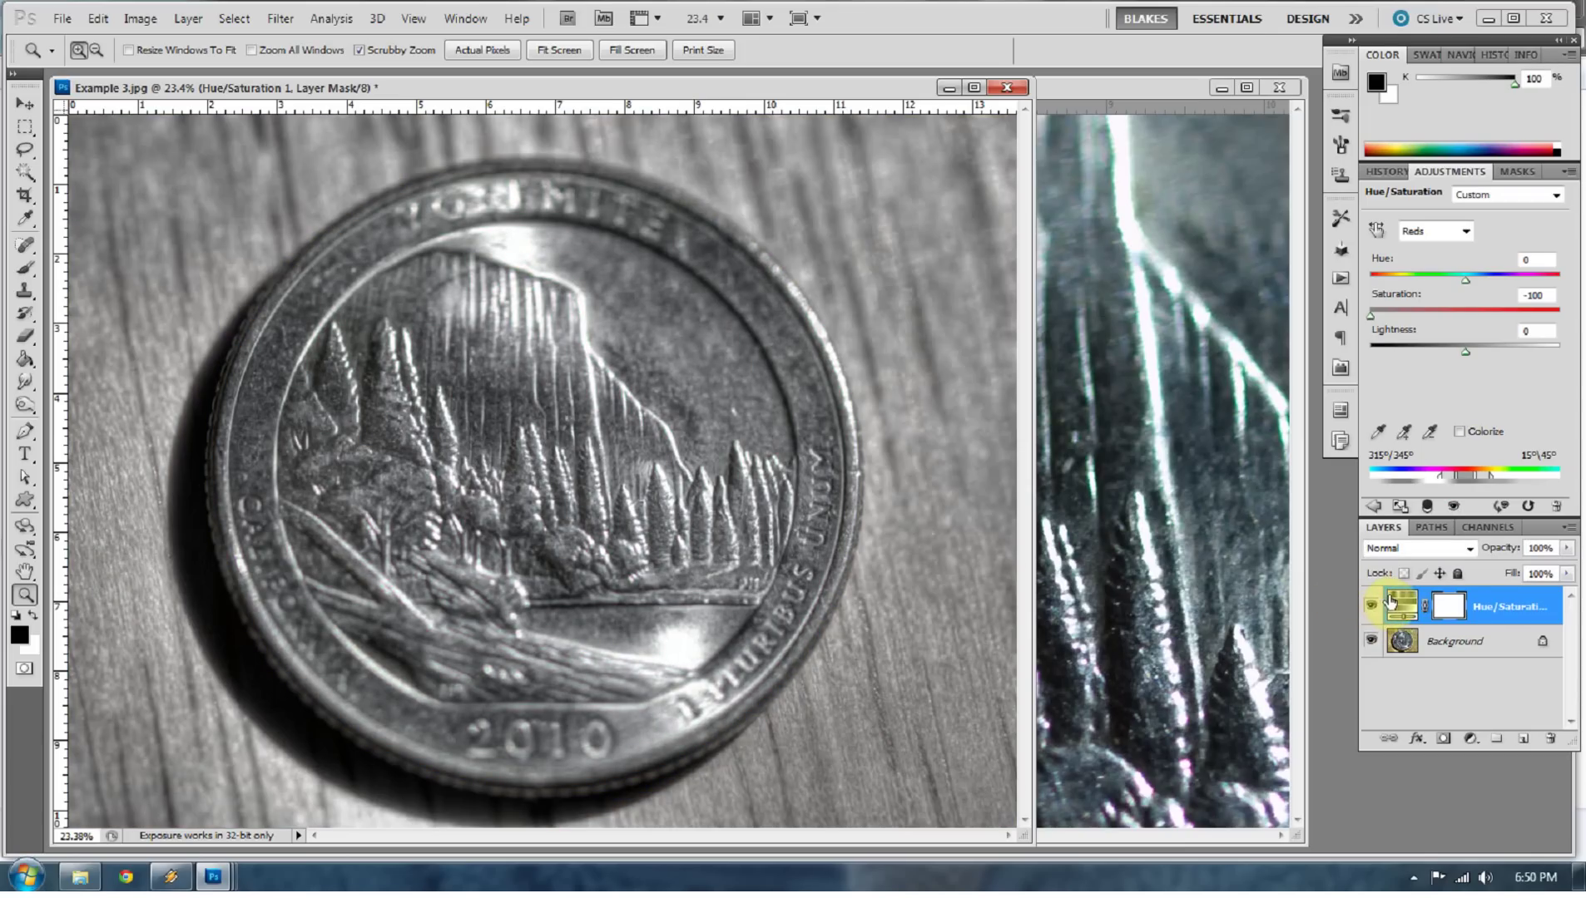
Paint black on the Hue/Saturation layer mask over the wood around the coin with a size 500 brush, and close Example 3.jpg.
left_click(1450, 610)
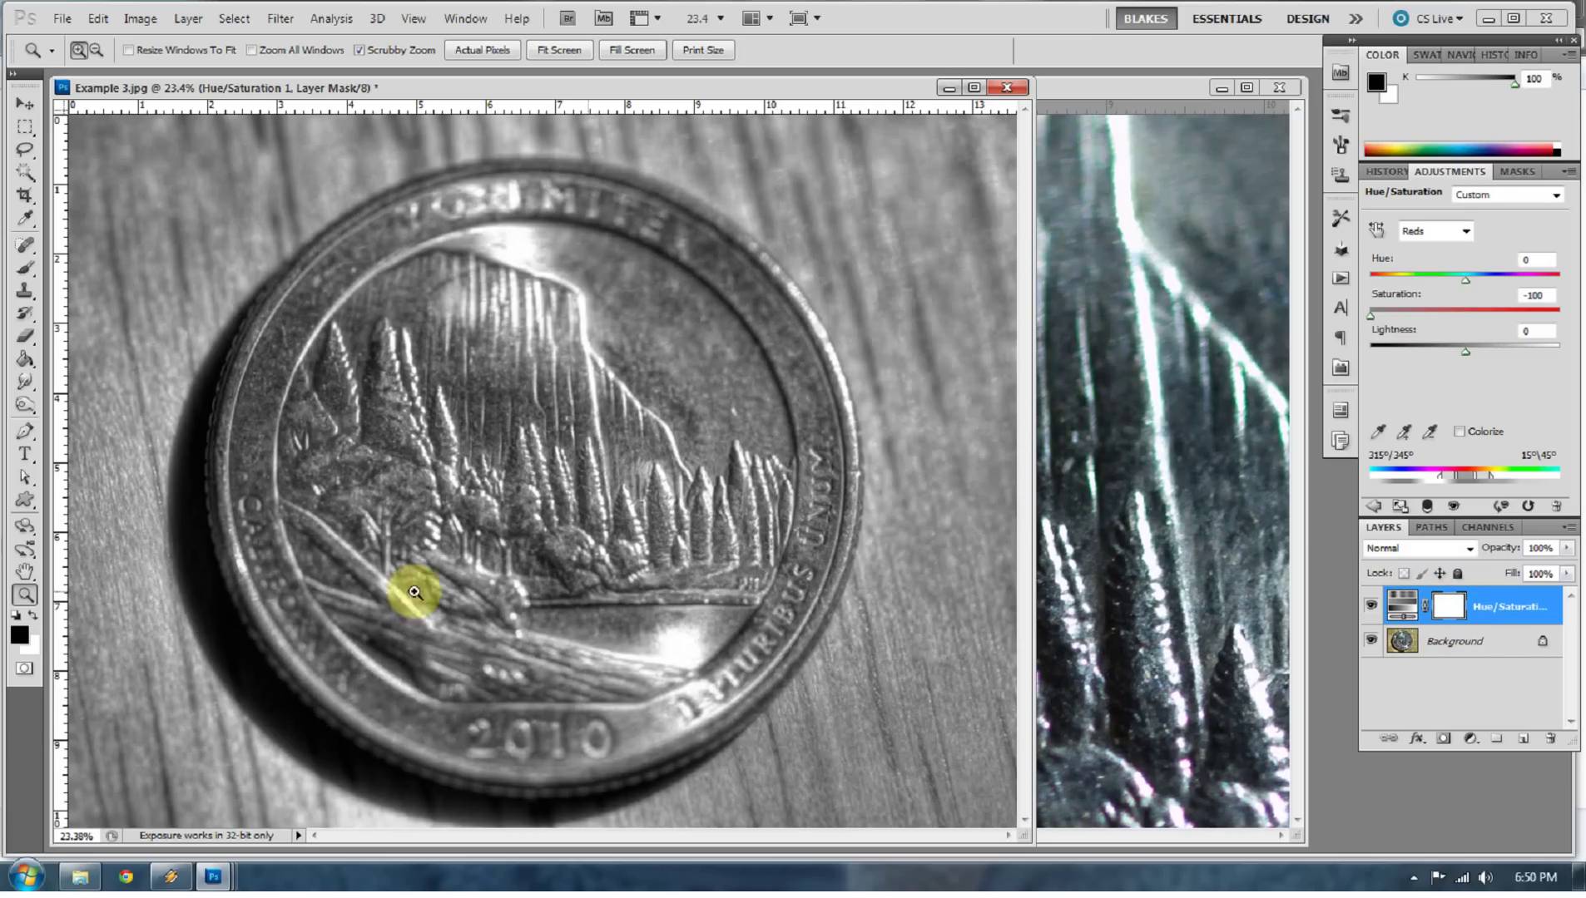
left_click(22, 267)
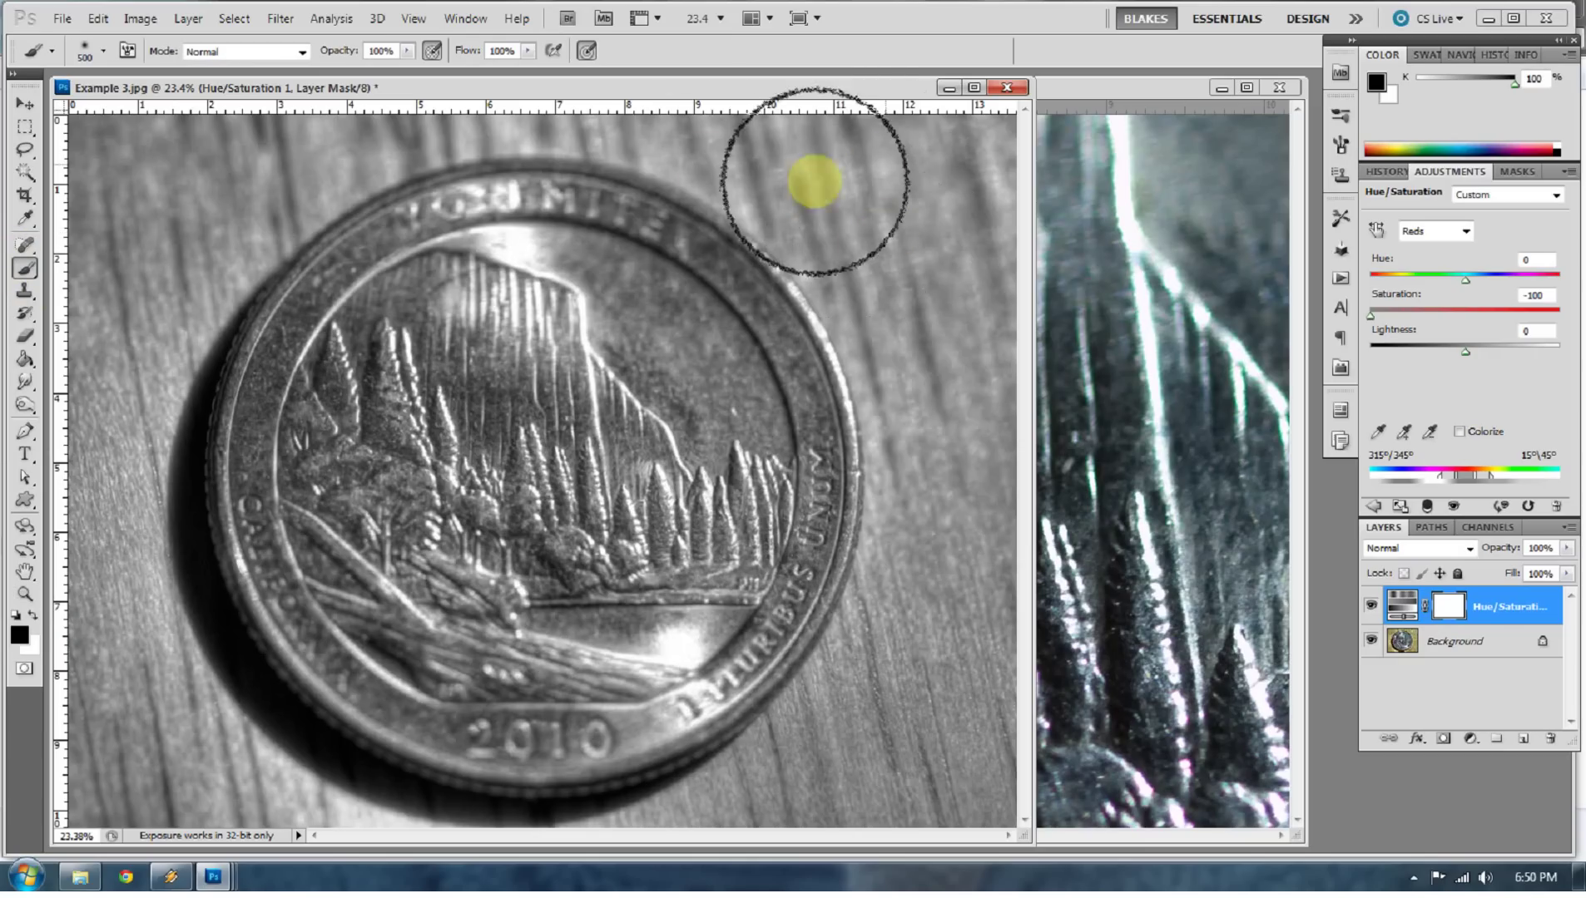
mouse_move(949, 237)
left_mouse_down()
mouse_move(948, 132)
mouse_move(988, 244)
mouse_move(970, 254)
mouse_move(986, 175)
mouse_move(843, 146)
mouse_move(806, 218)
mouse_move(850, 252)
mouse_move(807, 192)
mouse_move(725, 142)
mouse_move(792, 144)
mouse_move(686, 141)
mouse_move(939, 275)
mouse_move(936, 348)
mouse_move(883, 330)
mouse_move(915, 370)
mouse_move(947, 353)
mouse_move(955, 613)
mouse_move(928, 480)
mouse_move(922, 638)
mouse_move(910, 605)
mouse_move(807, 750)
left_mouse_up()
mouse_move(912, 455)
left_mouse_down()
mouse_move(900, 572)
mouse_move(896, 424)
mouse_move(870, 680)
mouse_move(929, 729)
mouse_move(943, 825)
left_mouse_up()
mouse_move(973, 755)
left_mouse_down()
mouse_move(863, 809)
mouse_move(785, 806)
mouse_move(751, 836)
mouse_move(732, 819)
mouse_move(845, 686)
mouse_move(767, 794)
mouse_move(680, 834)
left_mouse_up()
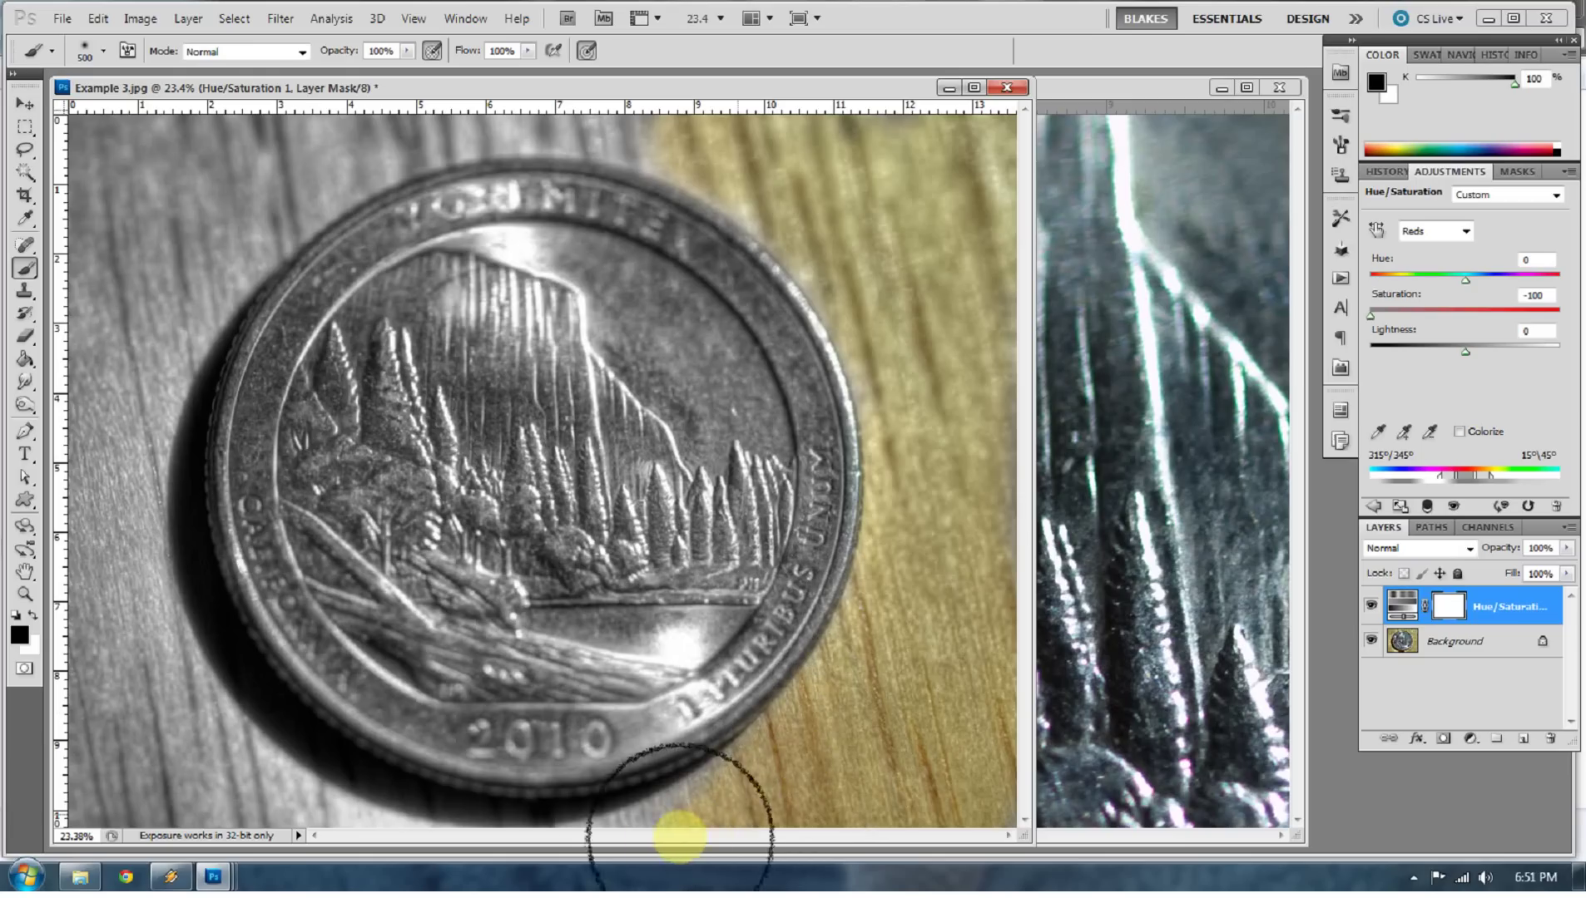
mouse_move(92, 789)
left_mouse_down()
mouse_move(321, 820)
mouse_move(257, 797)
mouse_move(79, 664)
mouse_move(103, 626)
mouse_move(161, 694)
mouse_move(110, 631)
mouse_move(179, 649)
mouse_move(109, 444)
mouse_move(157, 353)
mouse_move(153, 489)
mouse_move(163, 389)
mouse_move(65, 452)
mouse_move(26, 184)
mouse_move(128, 224)
mouse_move(168, 191)
mouse_move(217, 211)
mouse_move(203, 235)
mouse_move(404, 124)
mouse_move(695, 125)
mouse_move(660, 84)
mouse_move(960, 213)
mouse_move(1004, 119)
left_mouse_up()
left_click(1006, 88)
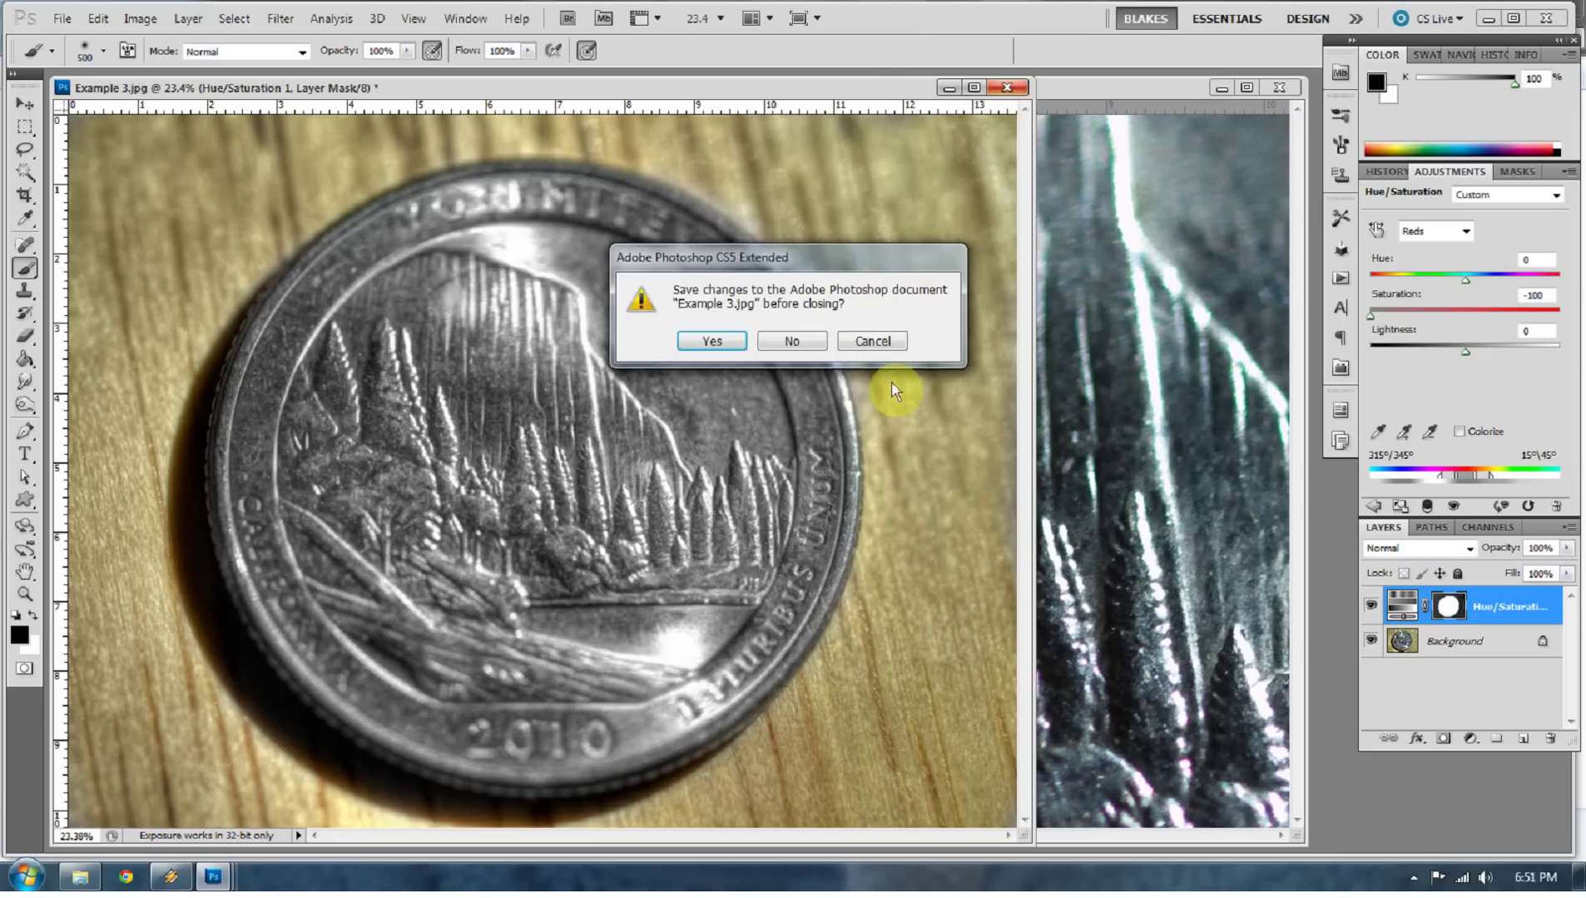
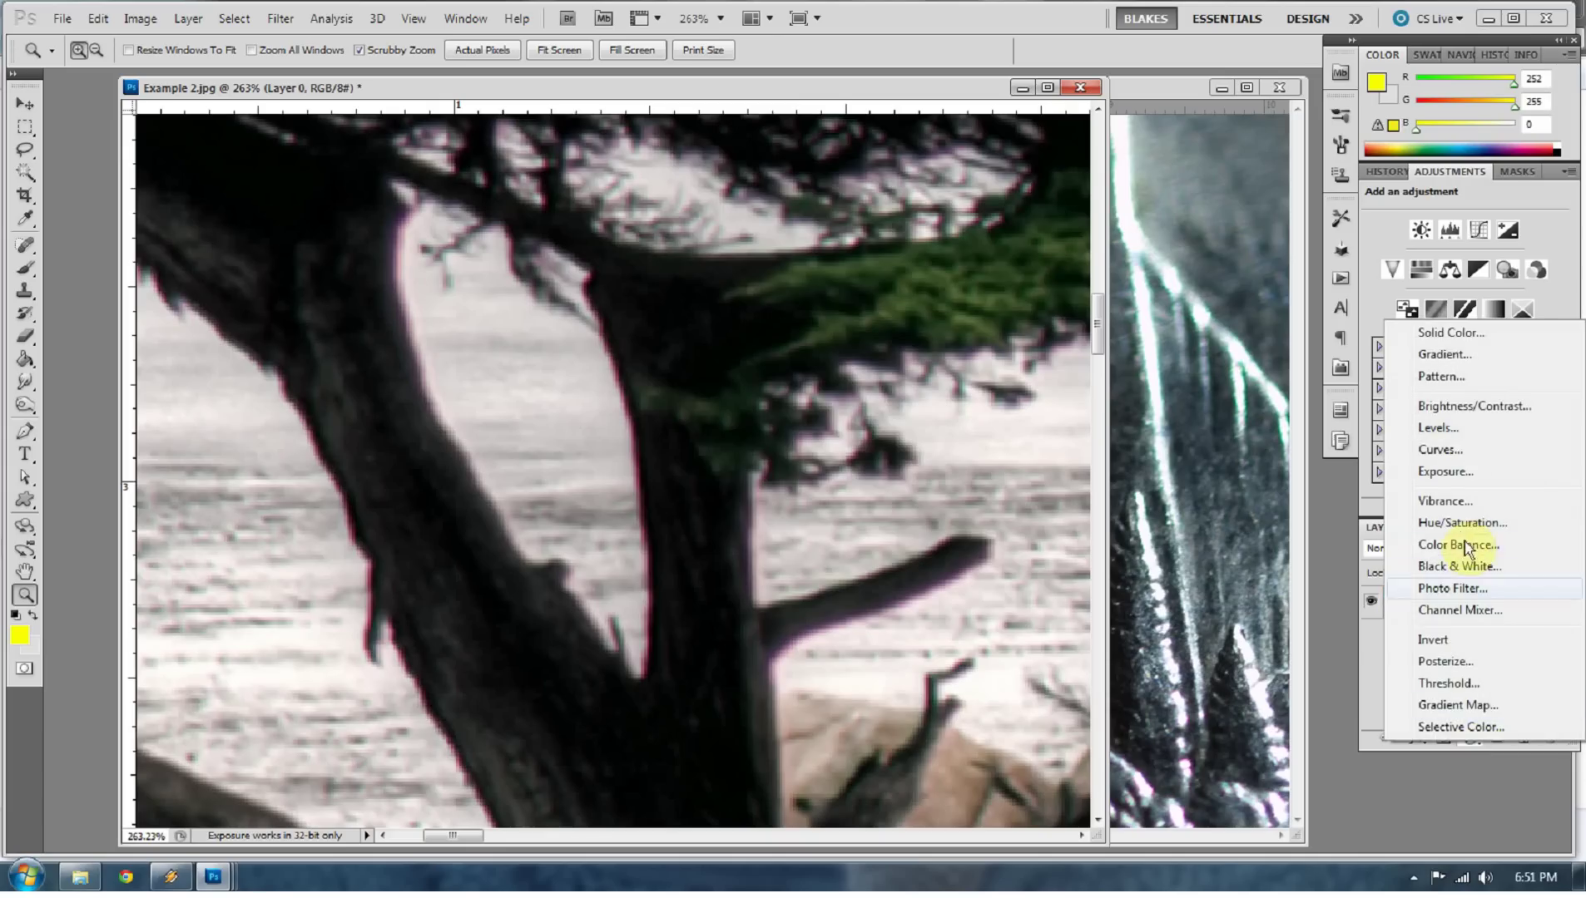
Add a Hue/Saturation adjustment layer above Layer 0 in Example 2.jpg.
left_click(1456, 523)
Try a Master Saturation of -100 on the whole coastal photo, view the full image, and return the value to 0.
left_click(1464, 231)
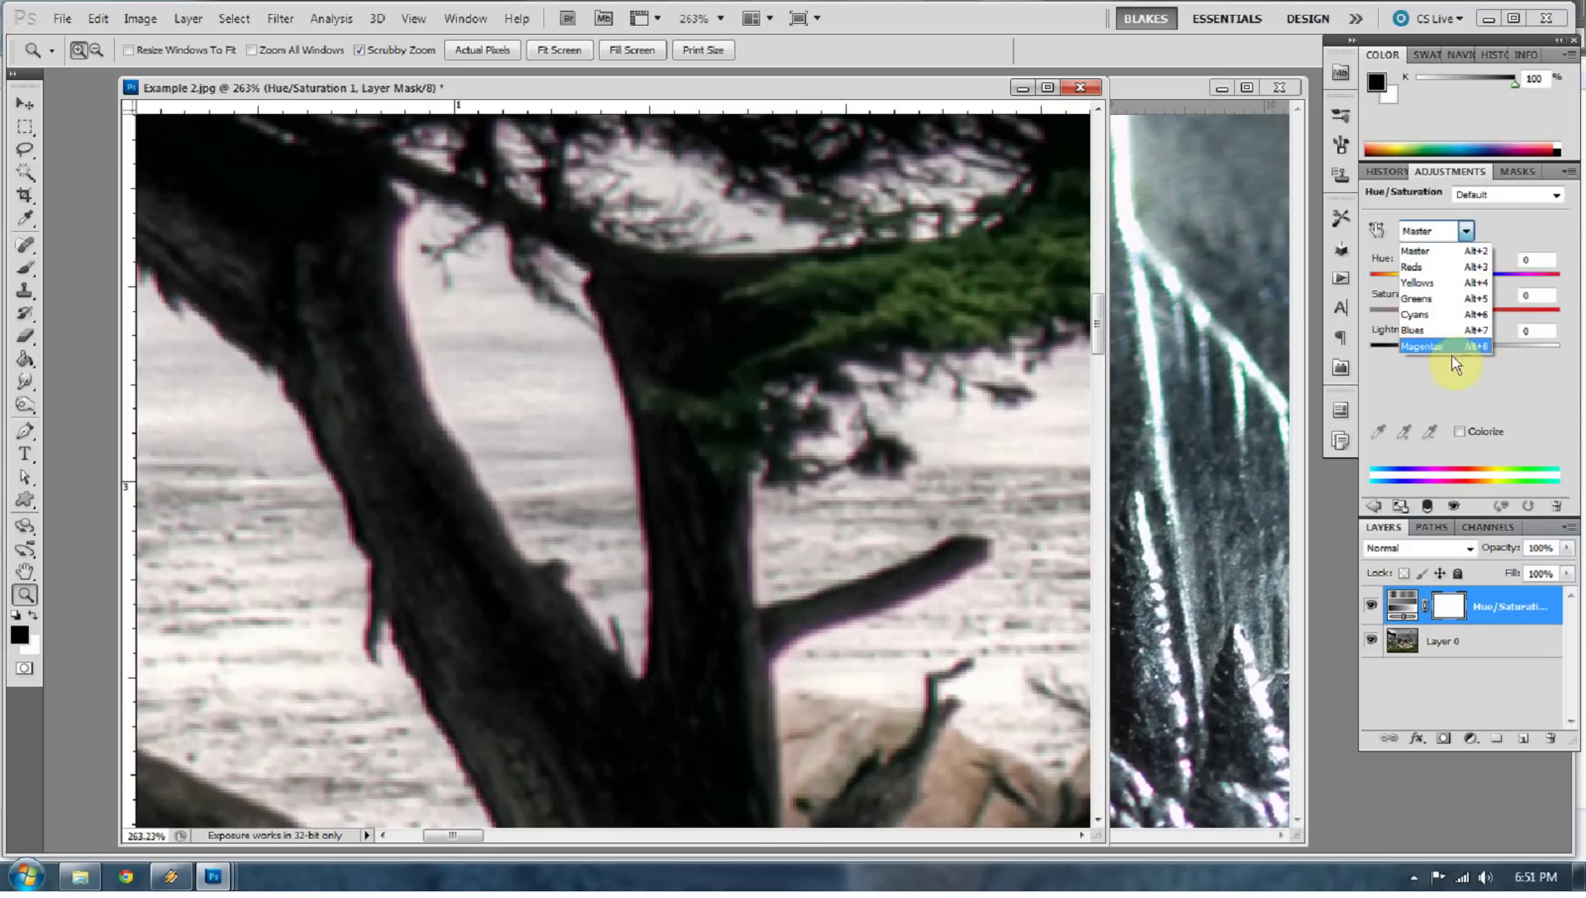
left_click(1464, 254)
left_click_drag(1466, 309, 1349, 333)
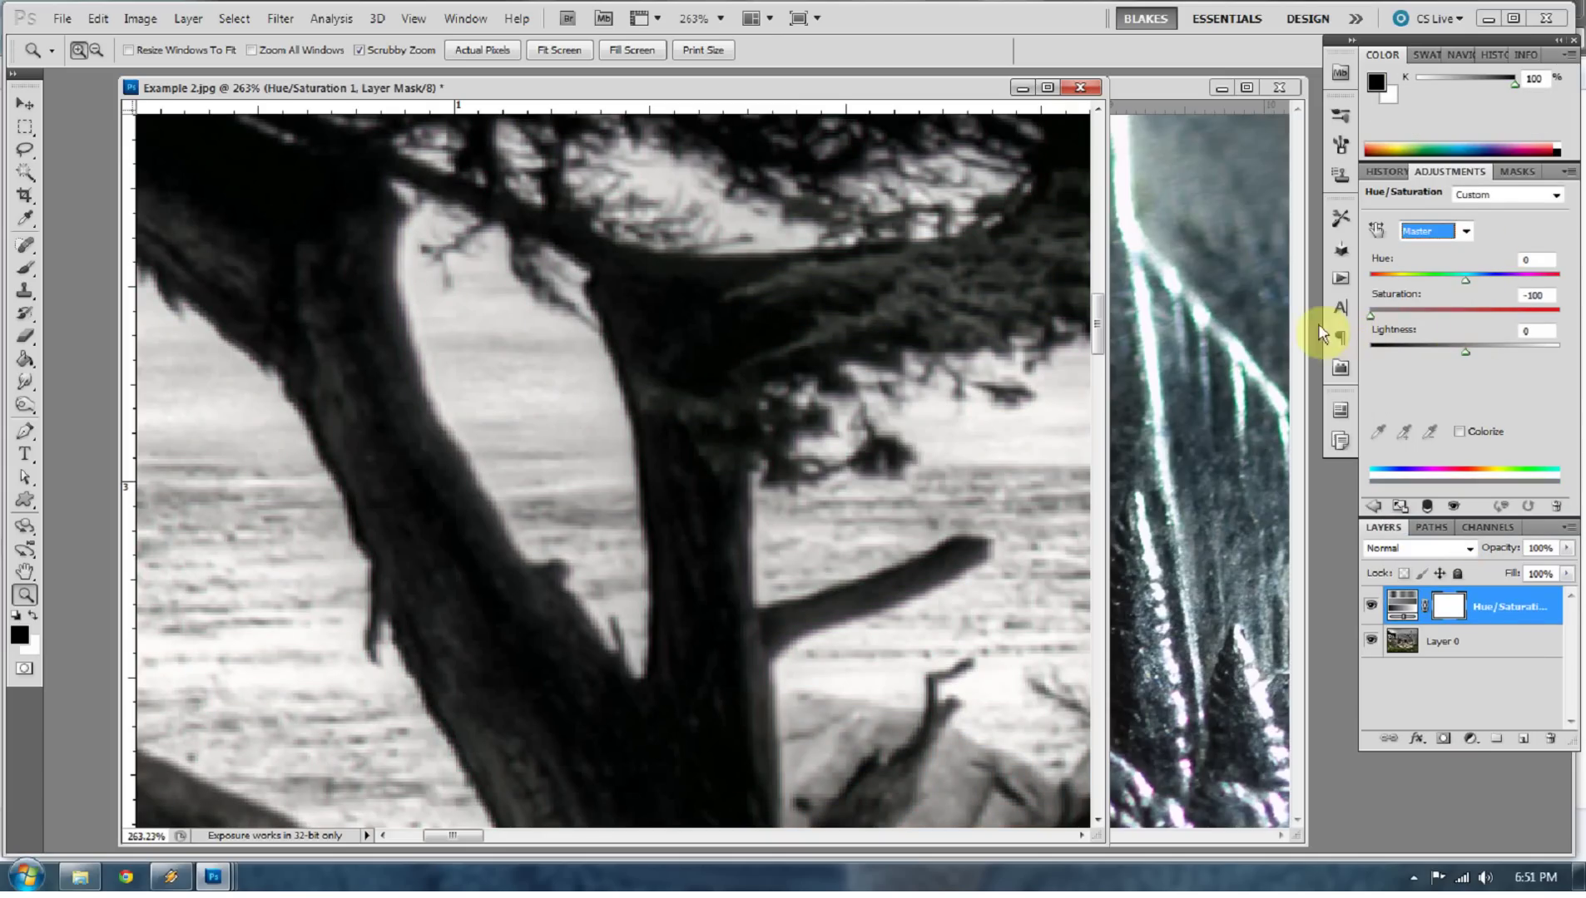
right_click(691, 459)
left_click(749, 491)
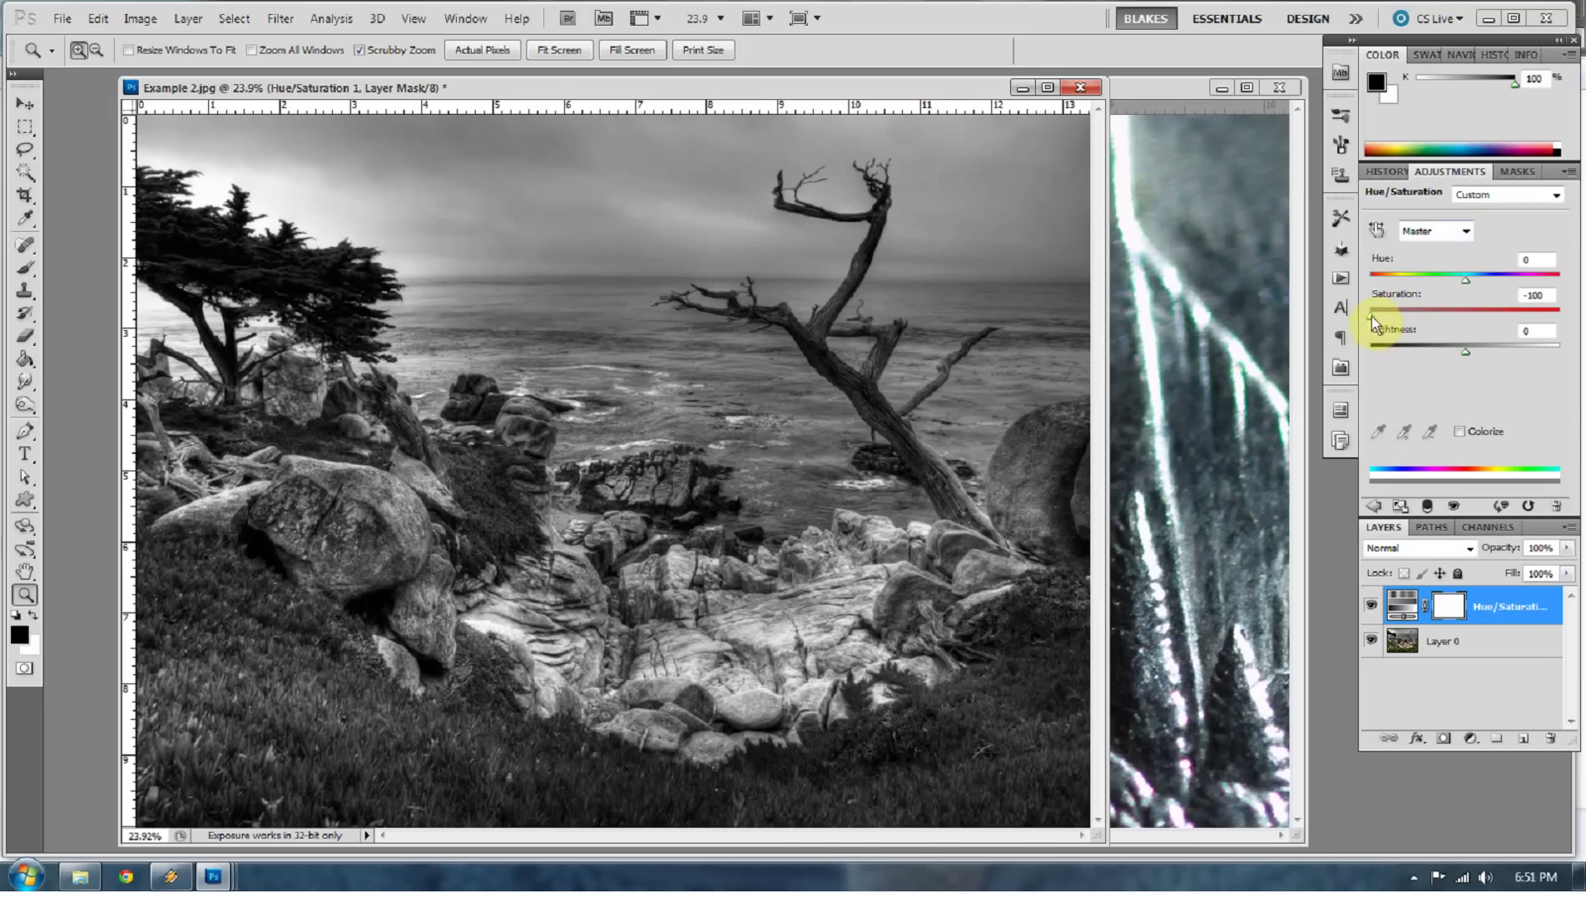
left_click_drag(1371, 315, 1464, 314)
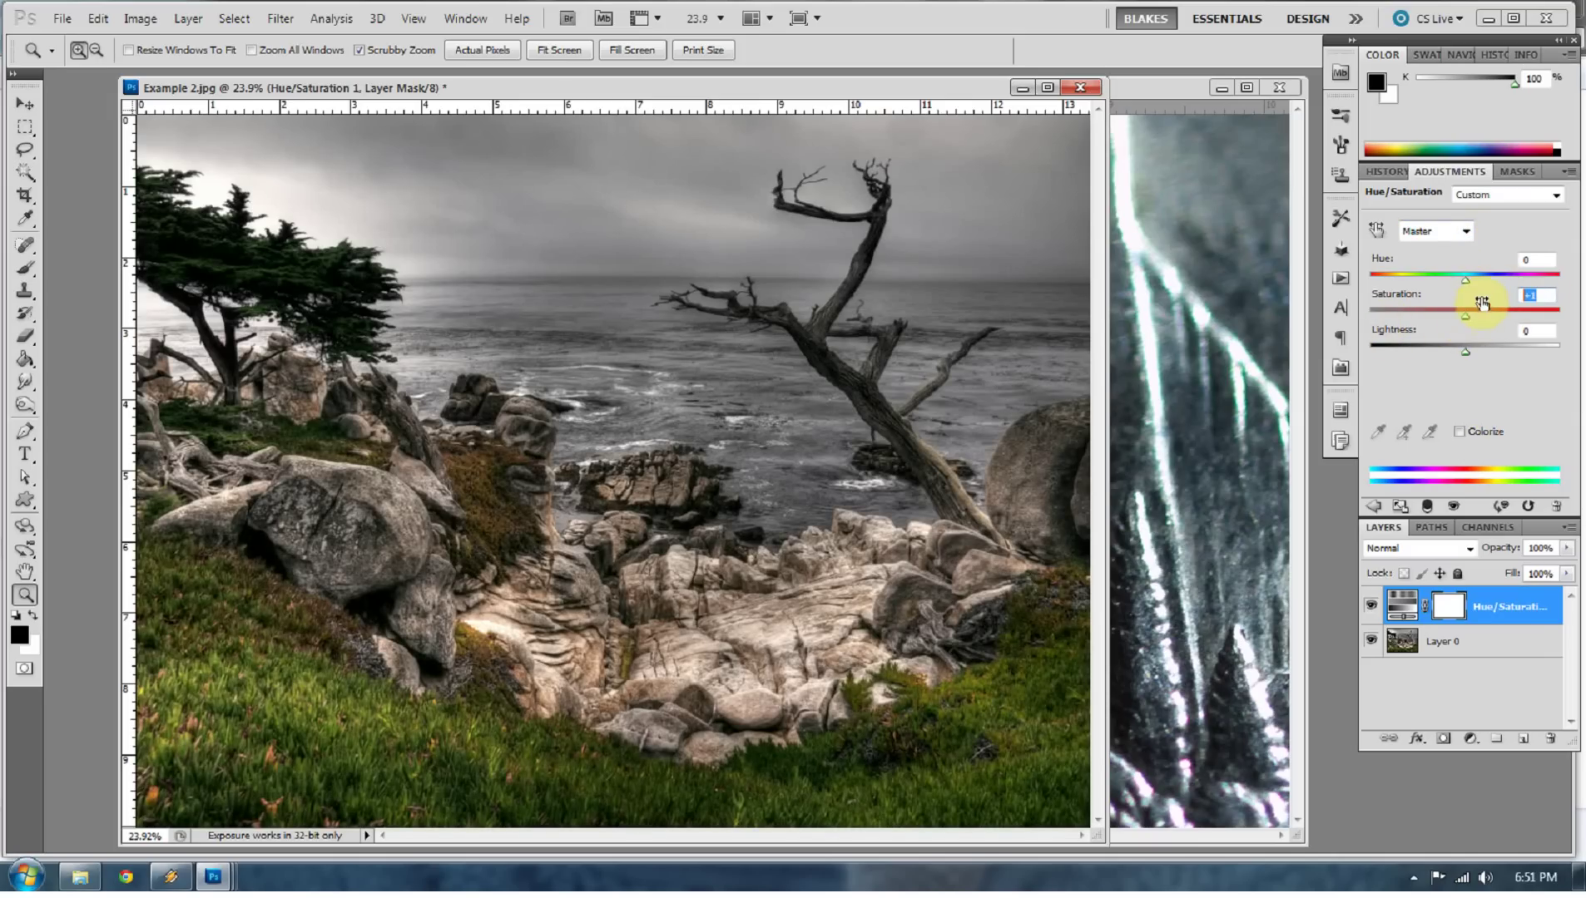
Enlarge the coastal tree's trunk and set the Magentas range to Saturation -100.
left_click(1460, 231)
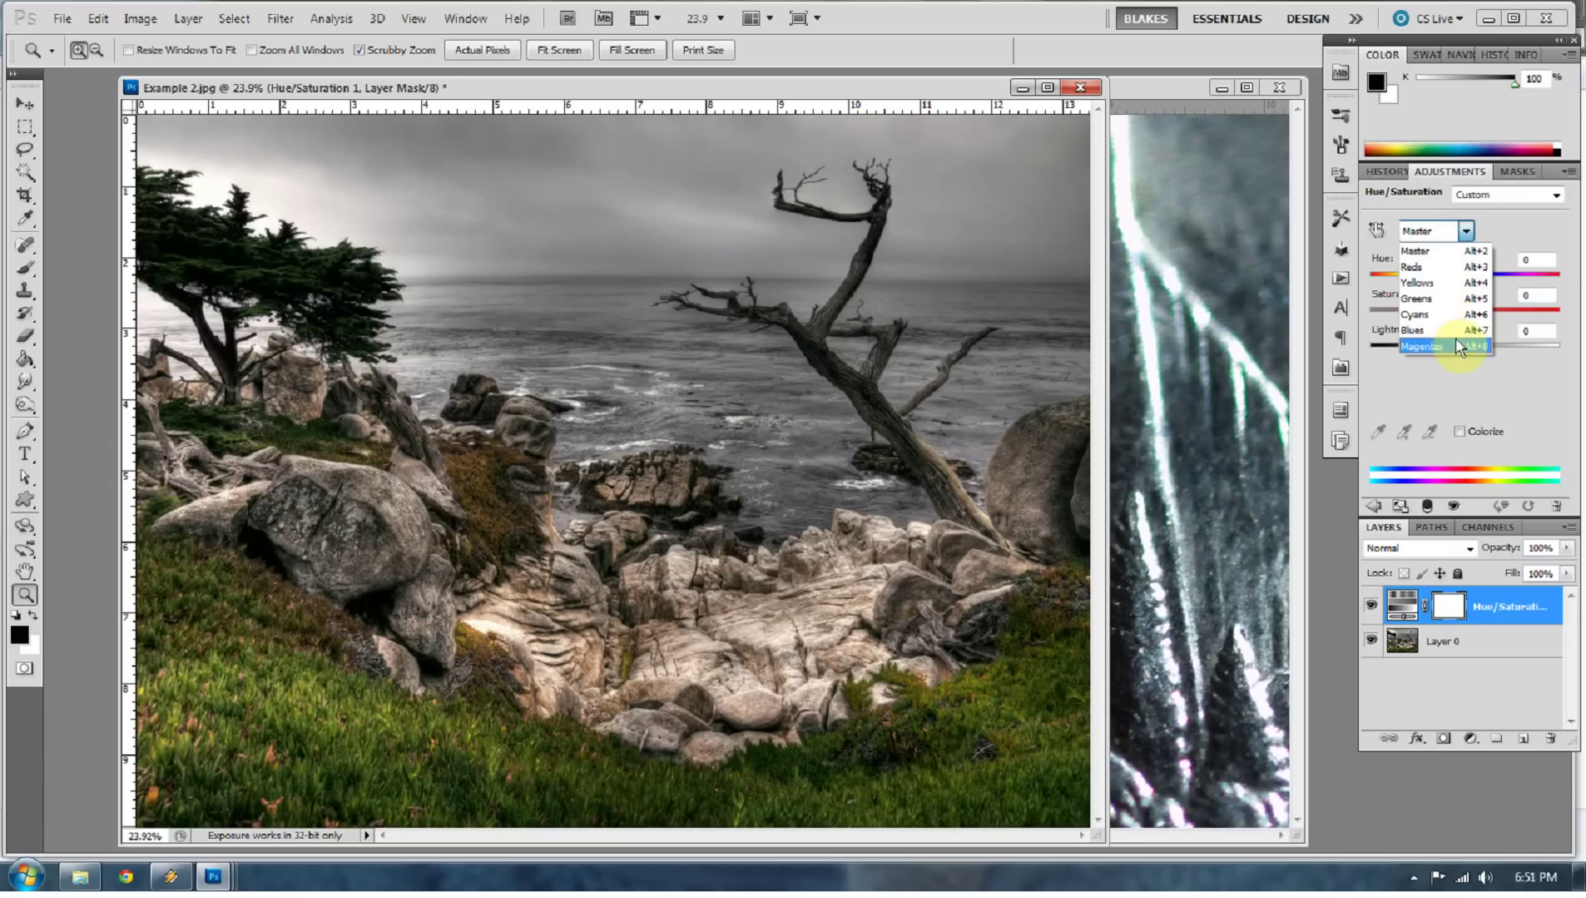
left_click(1455, 346)
left_click_drag(170, 329, 354, 431)
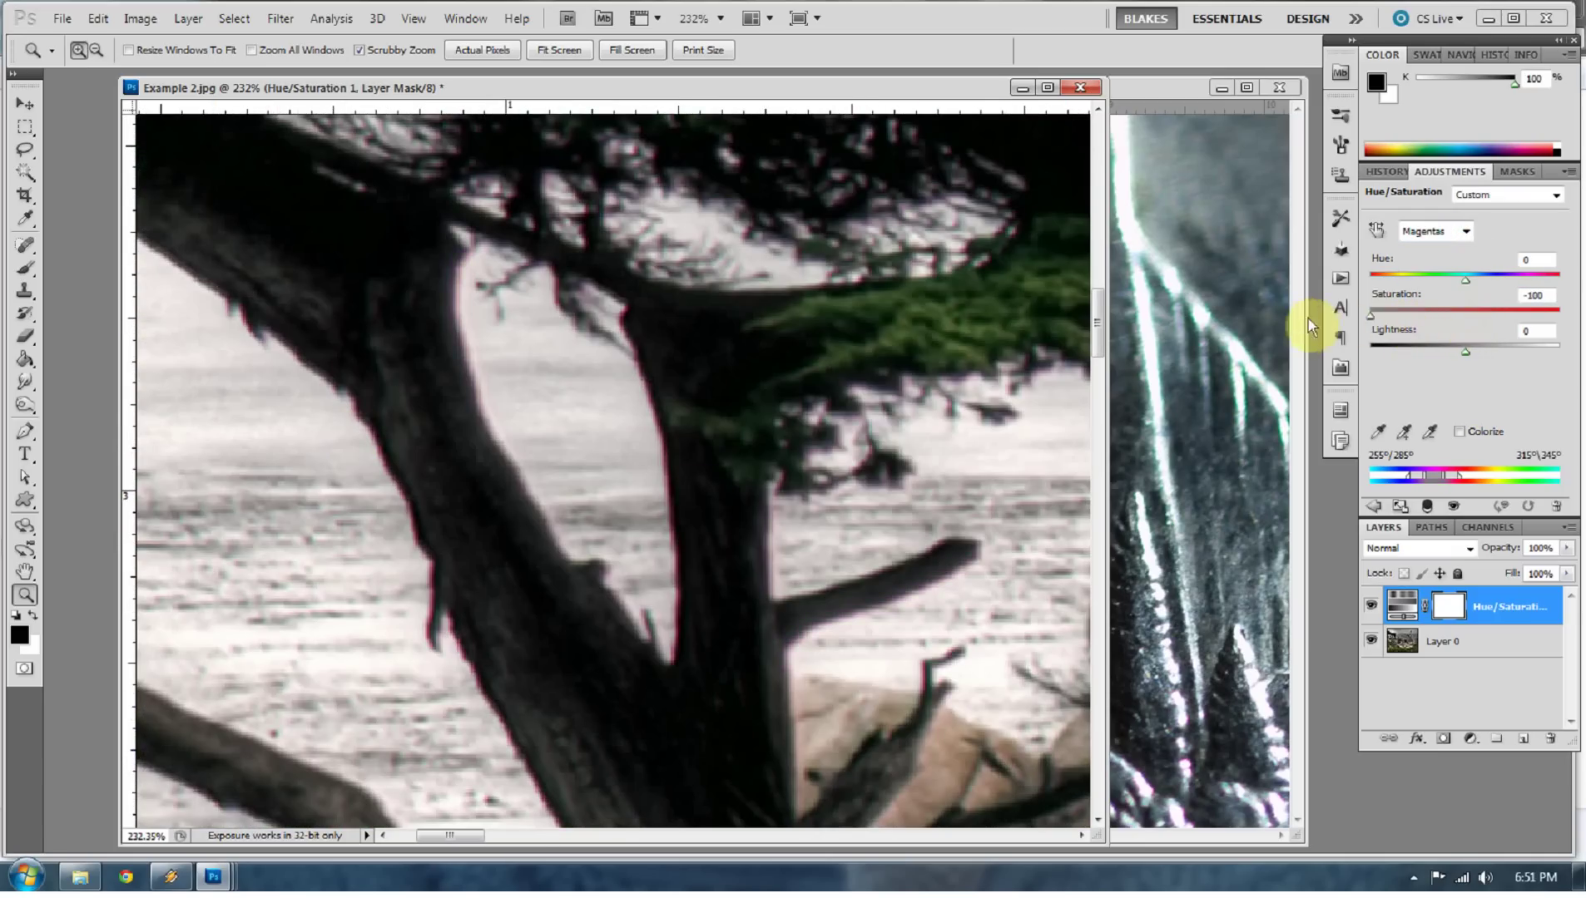
Fit the coastal photo in the window and compare it with and without the Magentas correction.
right_click(671, 473)
left_click(703, 484)
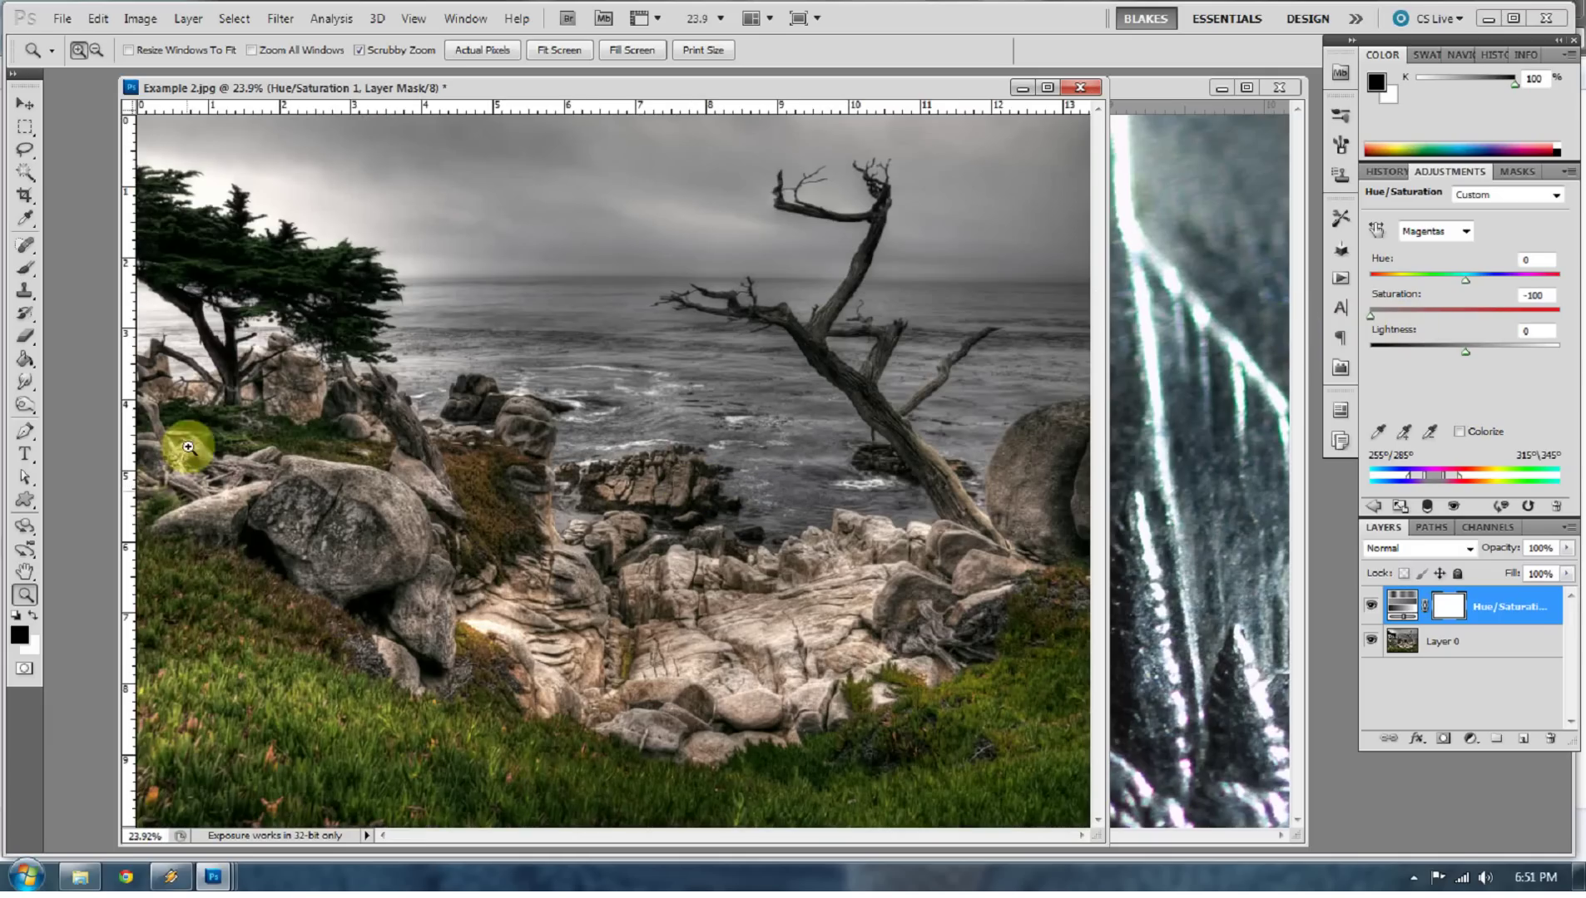
left_click(1369, 609)
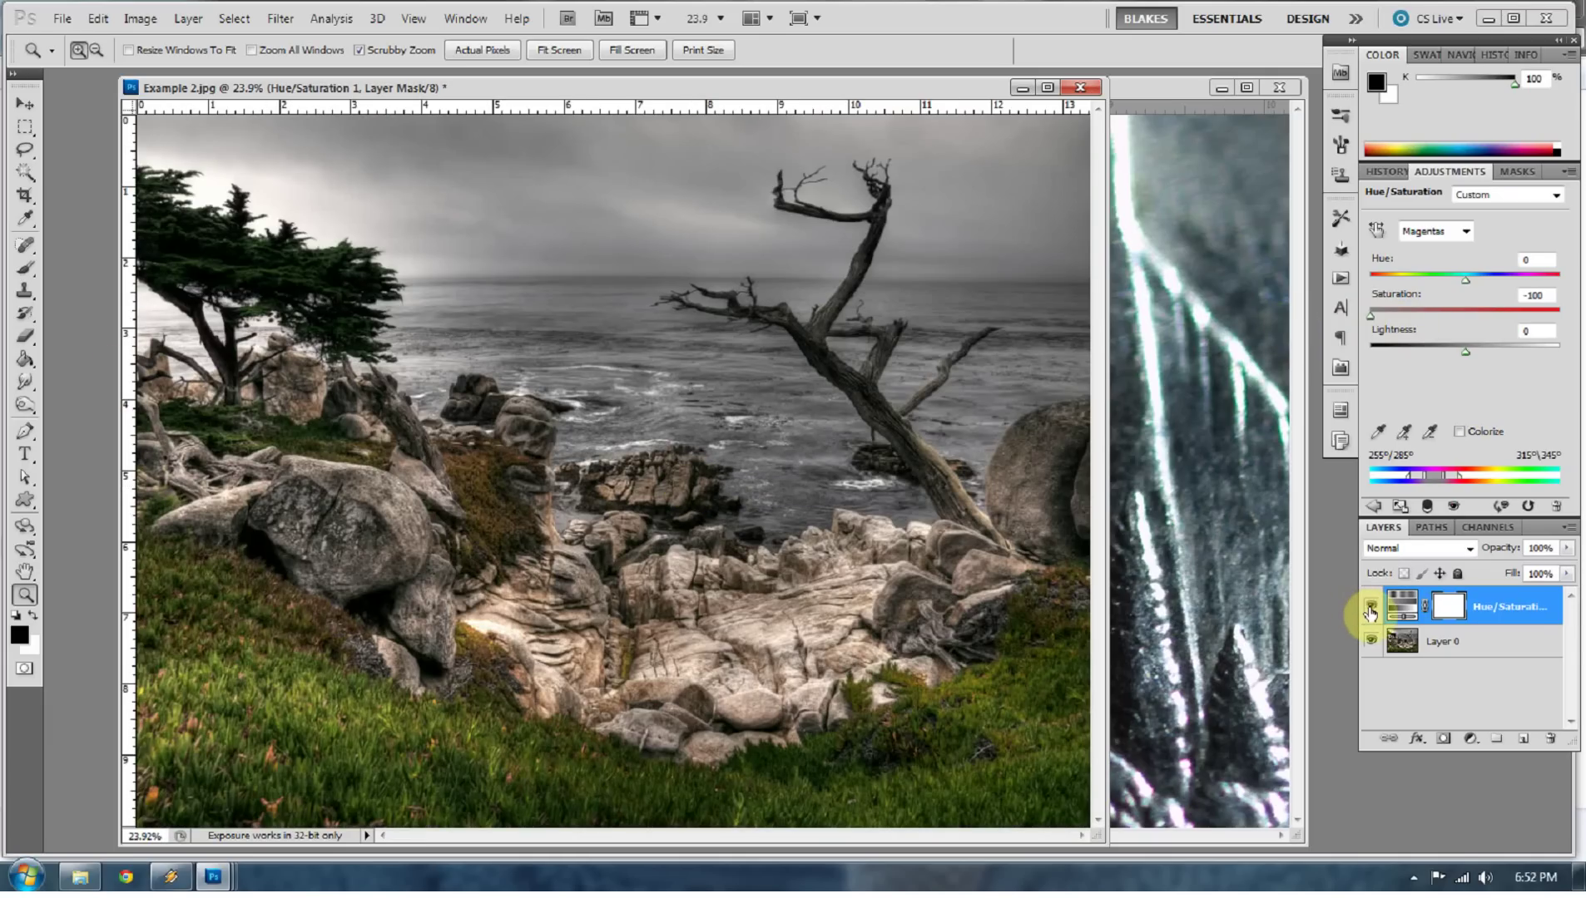
left_click(1369, 610)
left_click(1370, 610)
left_click(1369, 609)
left_click(1369, 610)
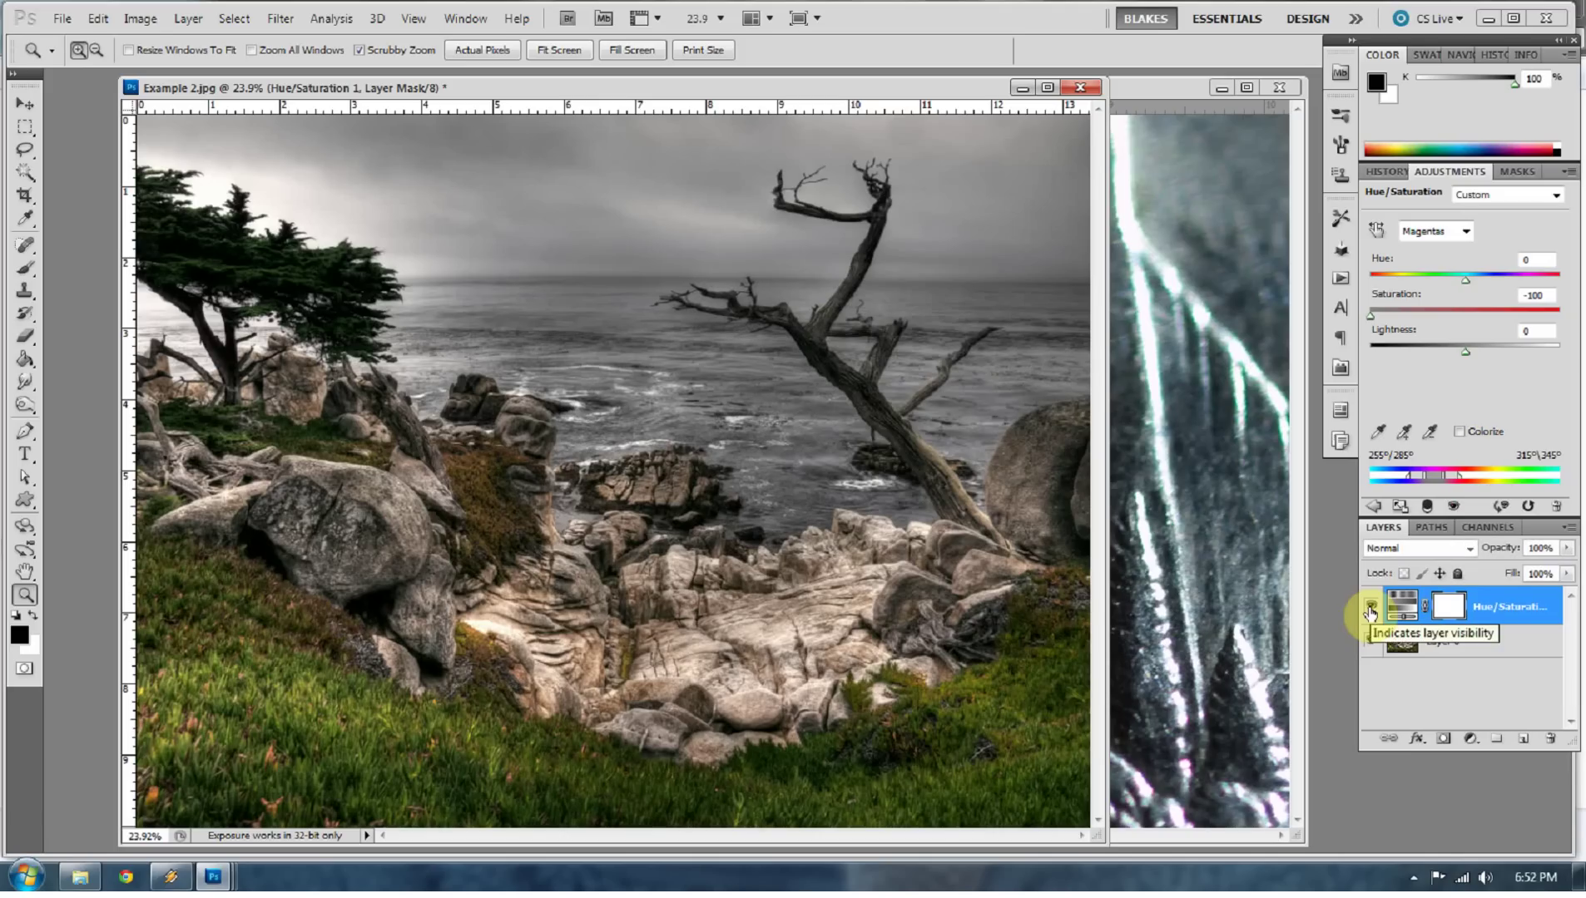
Inspect the tree trunk's edges up close for red fringes and set the Reds range to Saturation -75.
left_click_drag(177, 311, 361, 411)
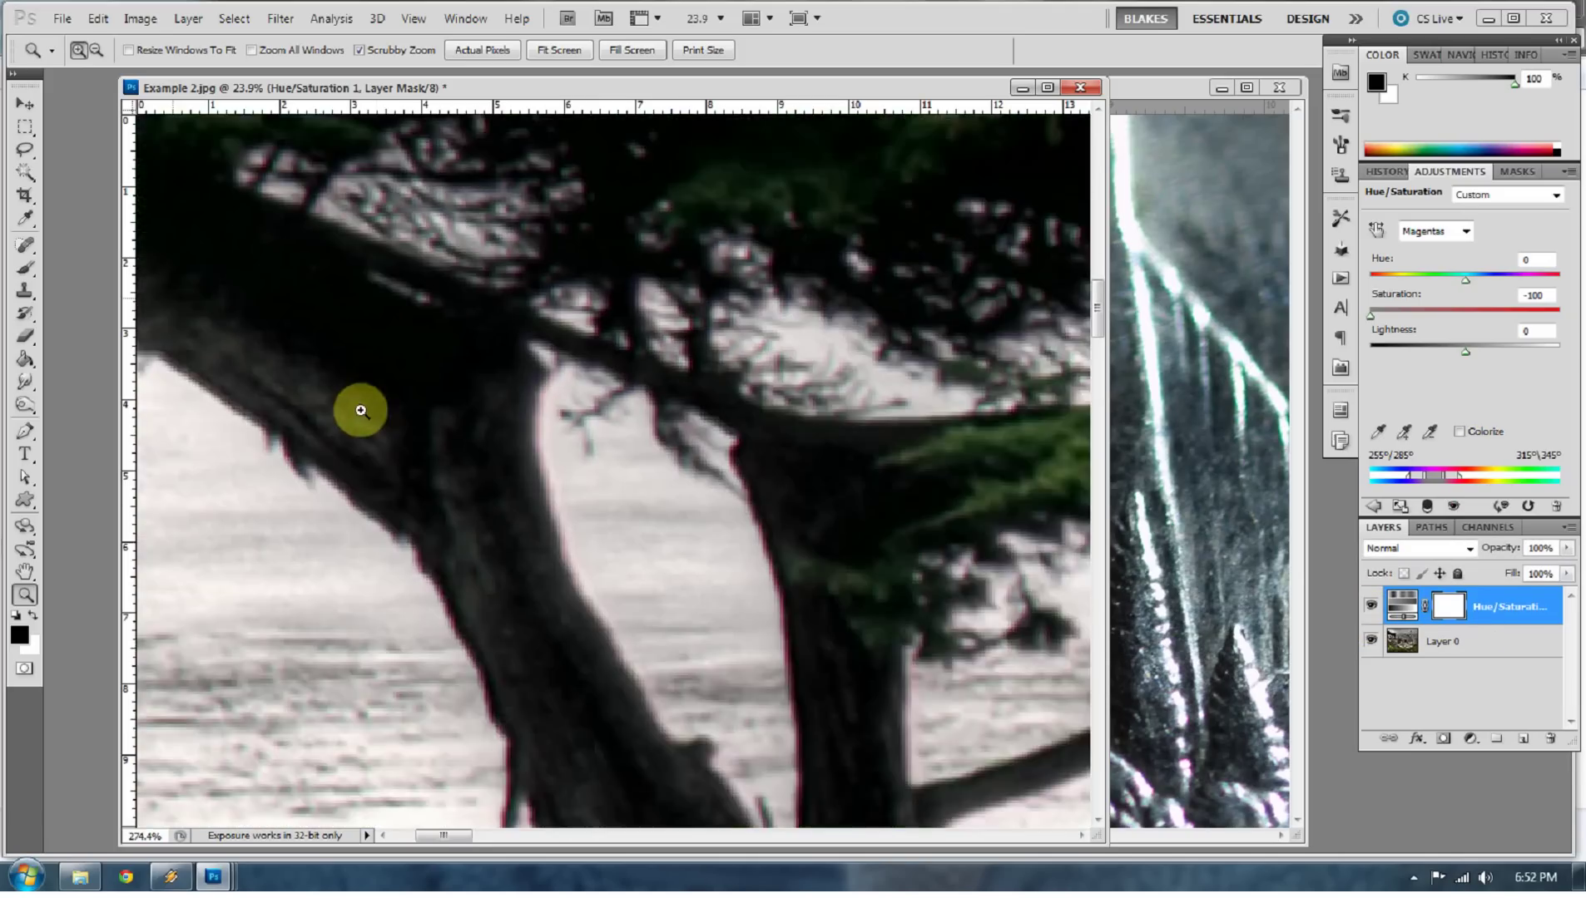
scroll(569, 647, "down", 3)
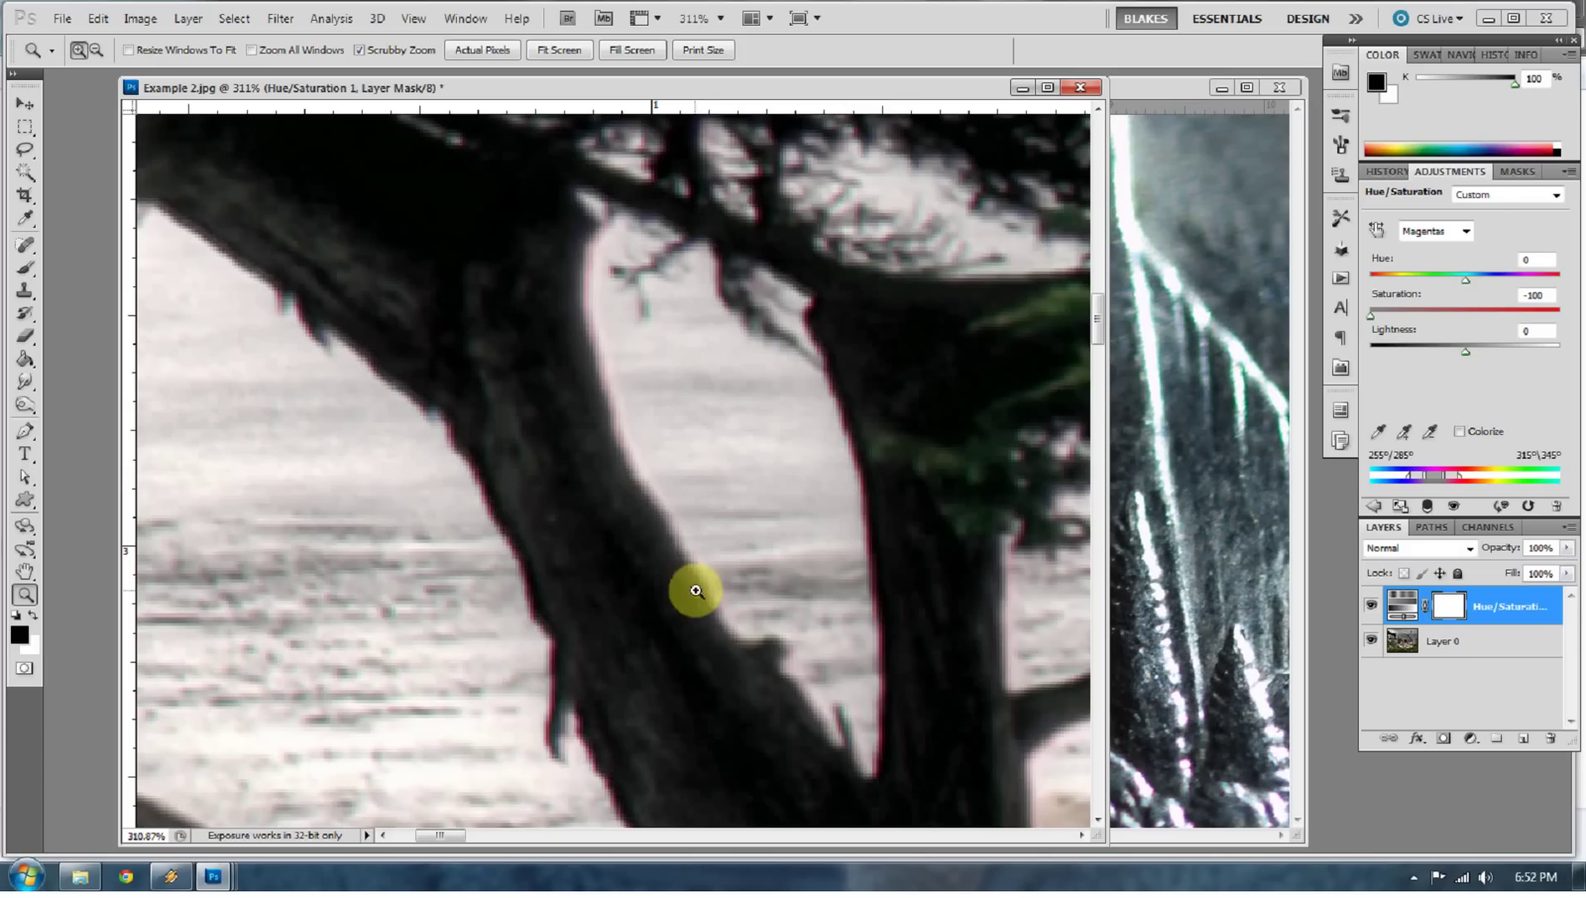
left_click(1469, 234)
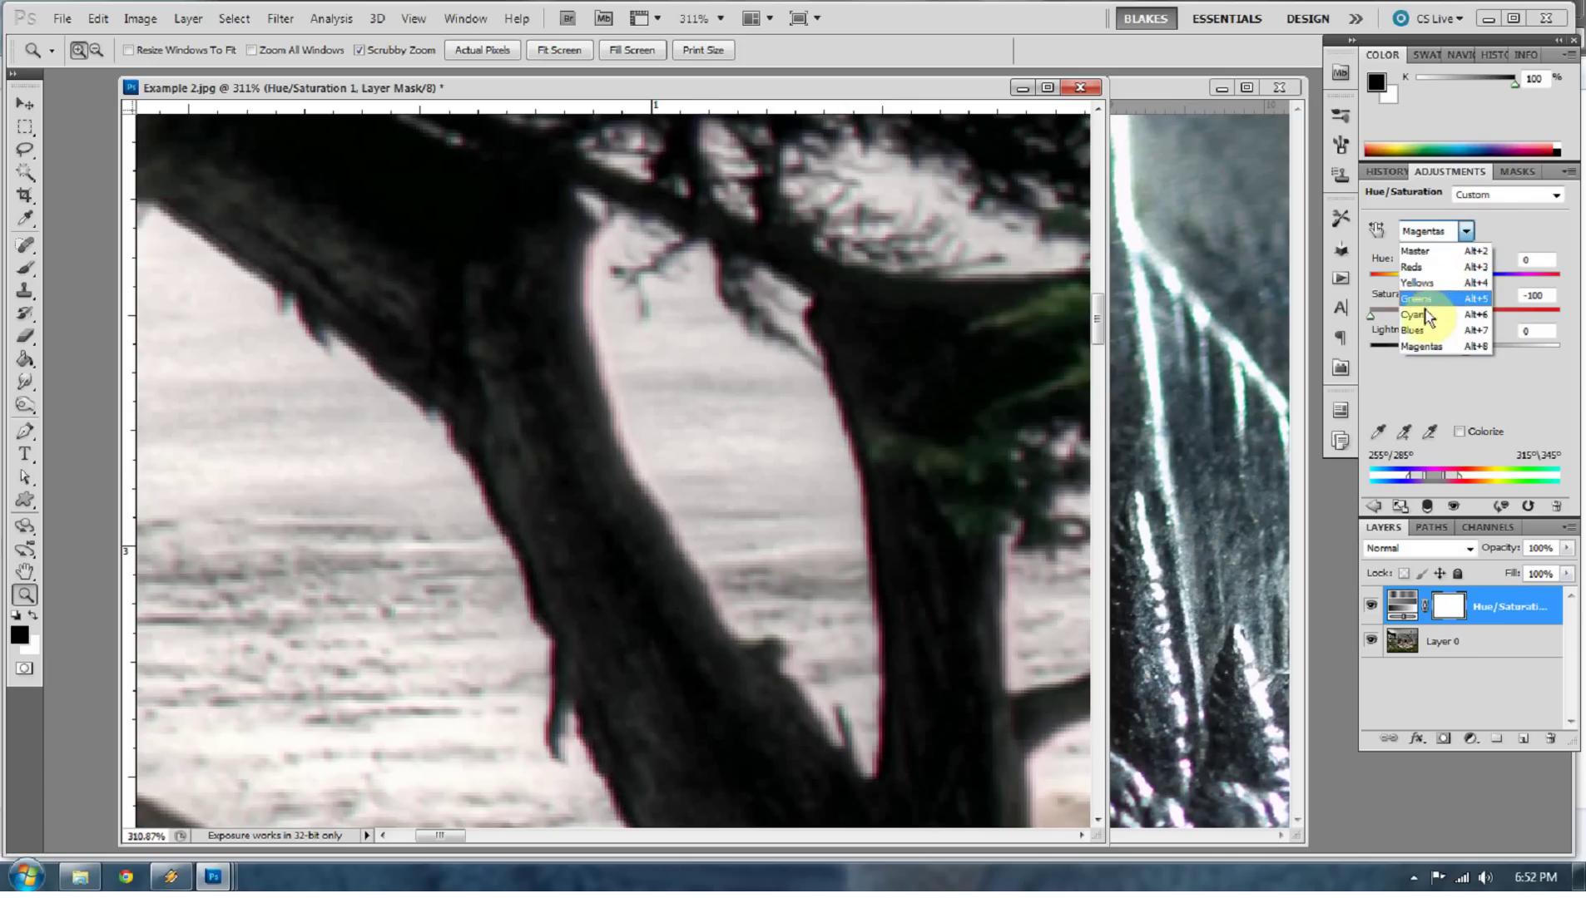
left_click(1421, 275)
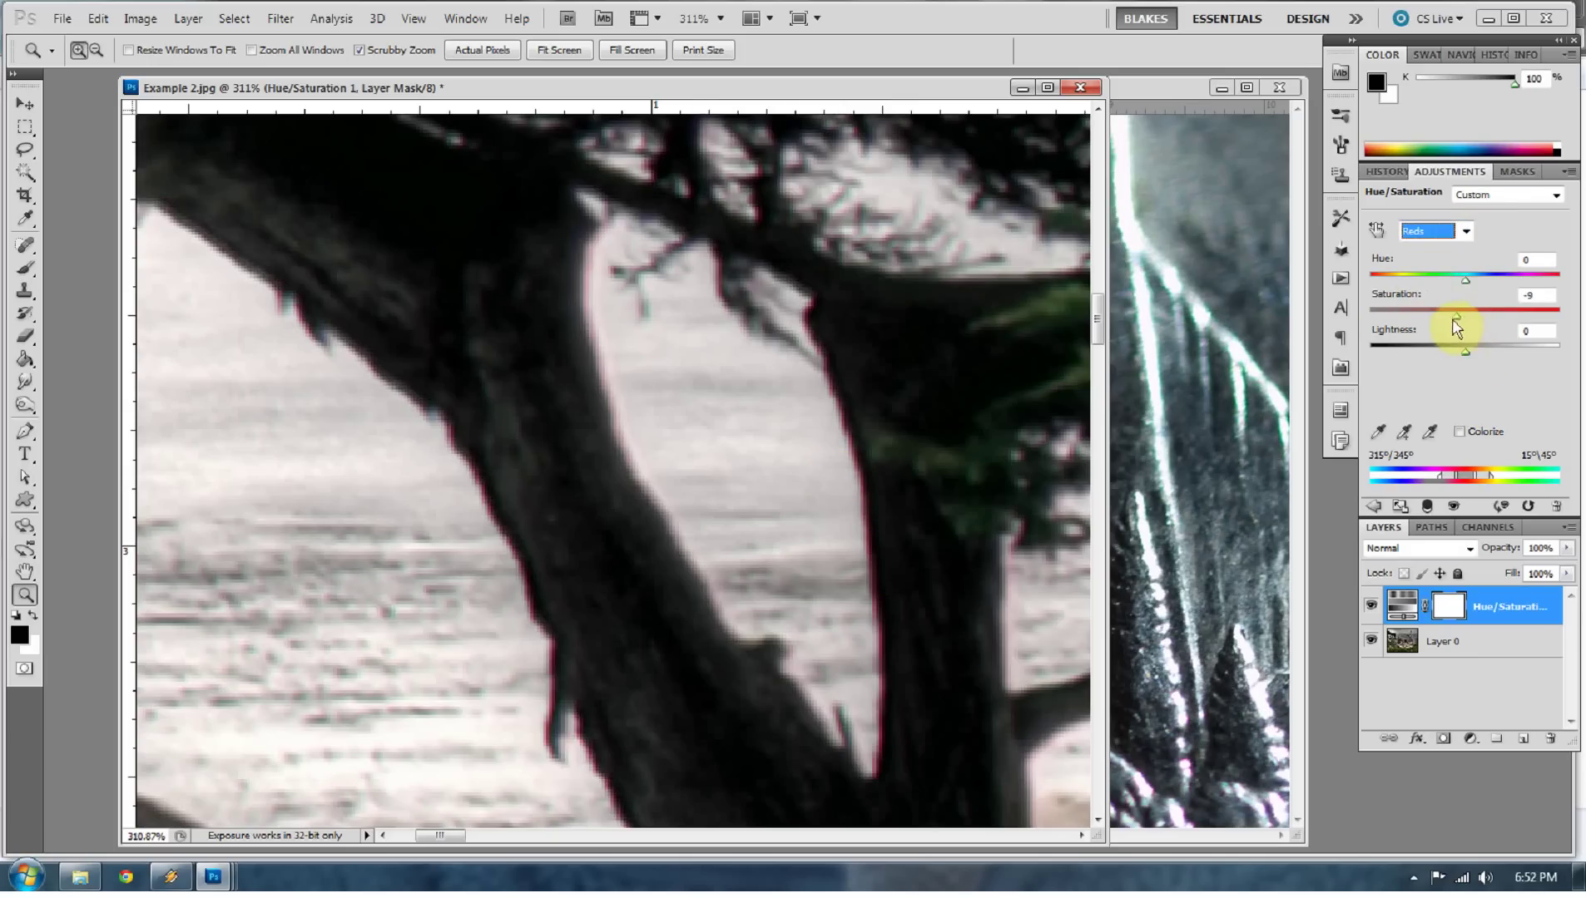
left_click_drag(1440, 329, 1386, 324)
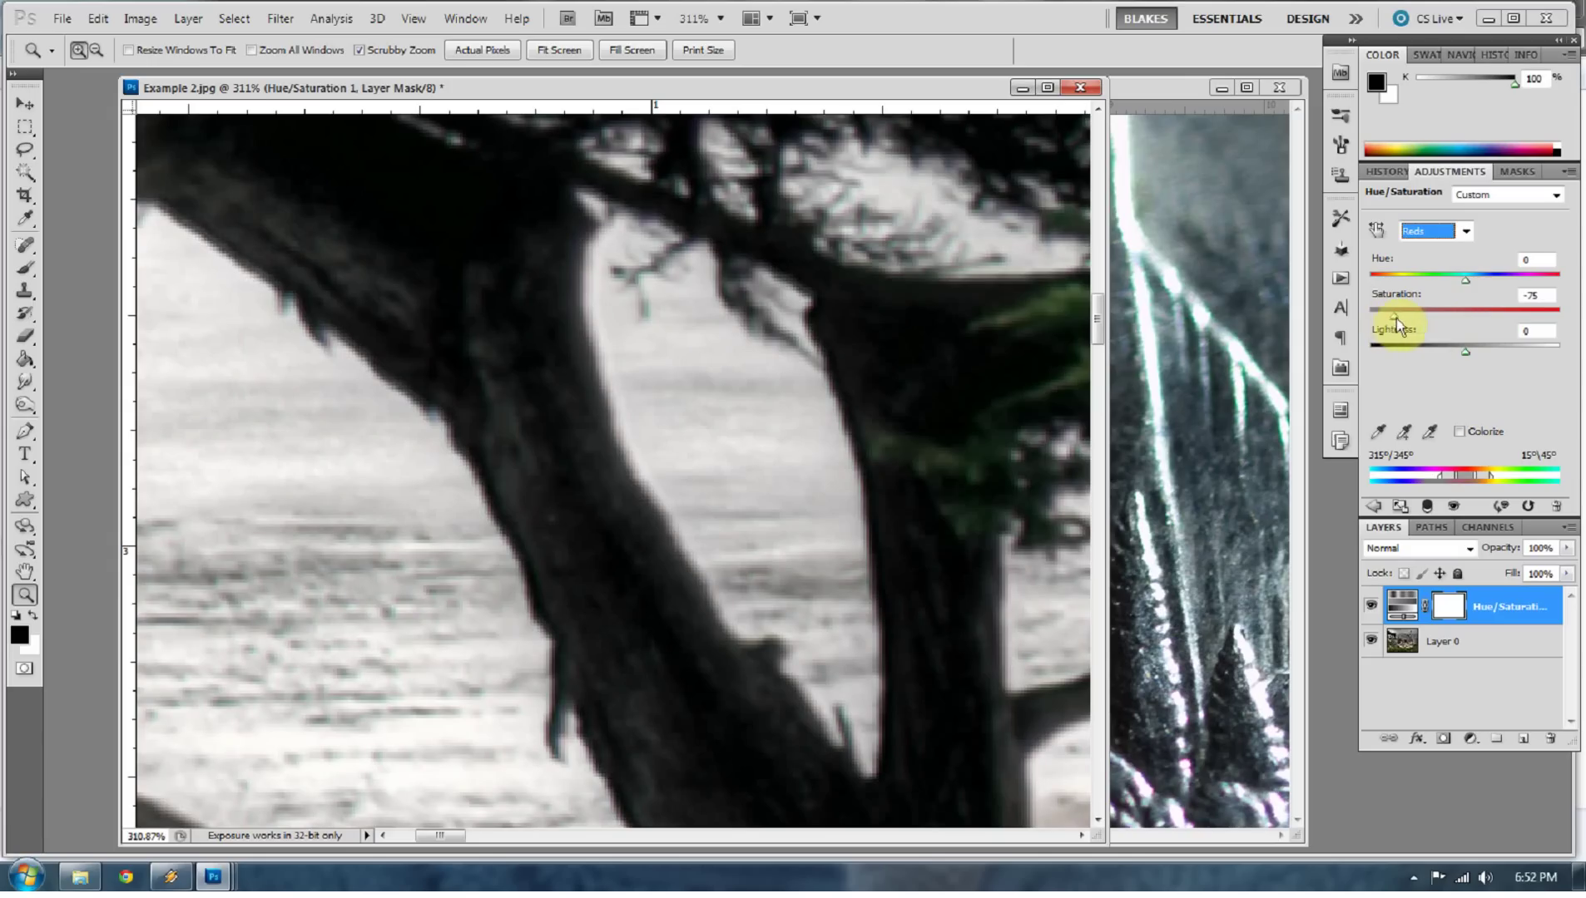
View the full coastal photo and toggle the Hue/Saturation layer to check the rocks and grass for color loss.
right_click(1030, 418)
left_click(1054, 432)
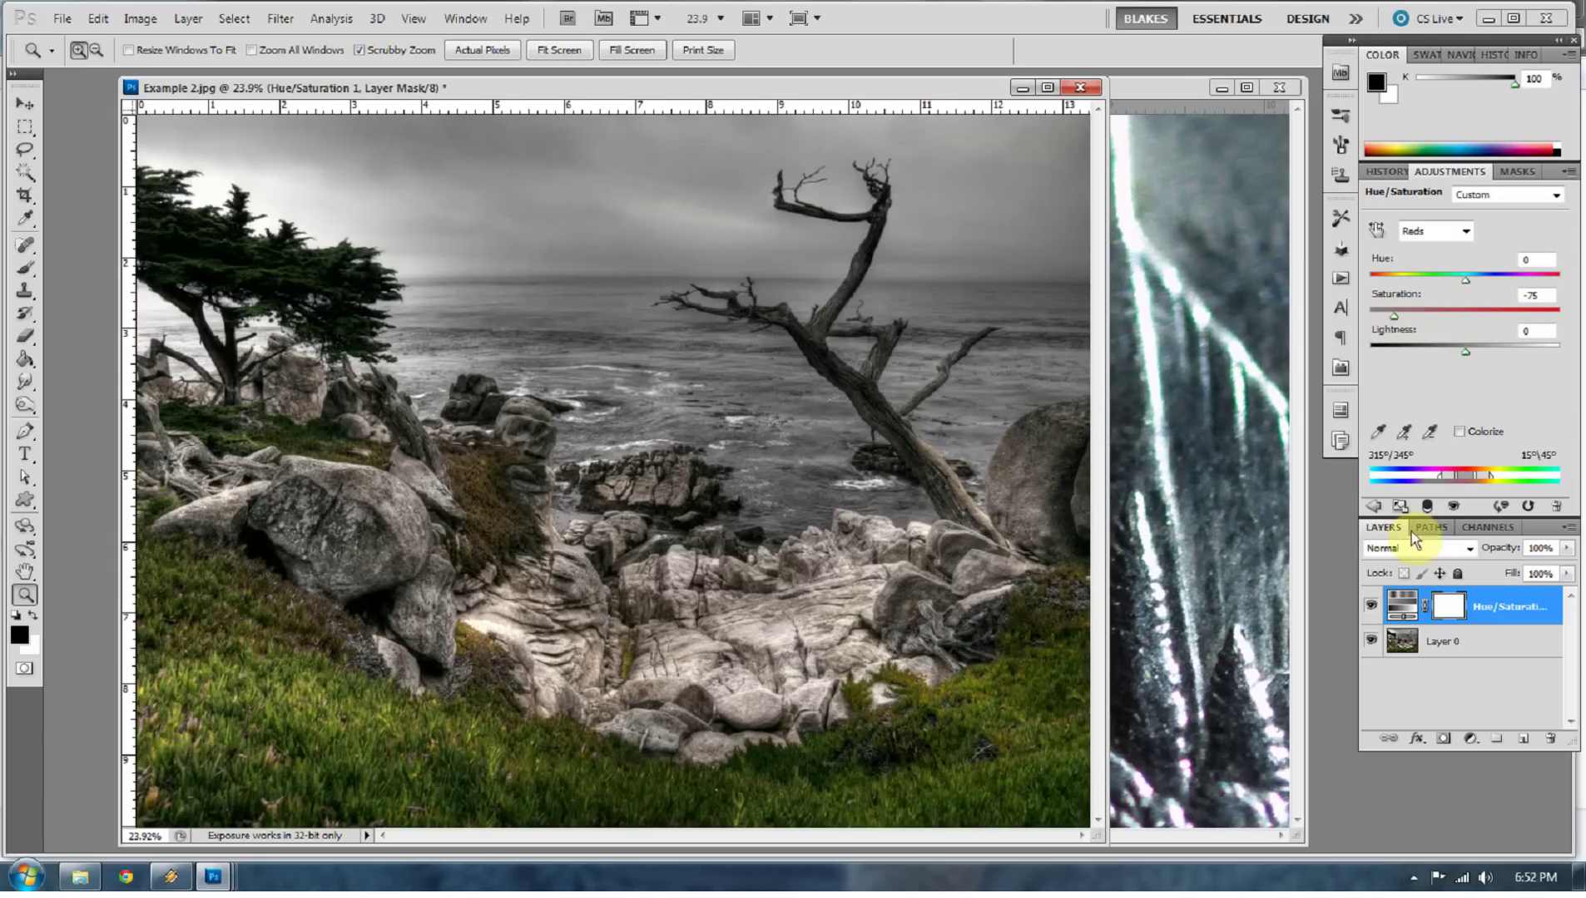
left_click(1371, 610)
left_click(1371, 610)
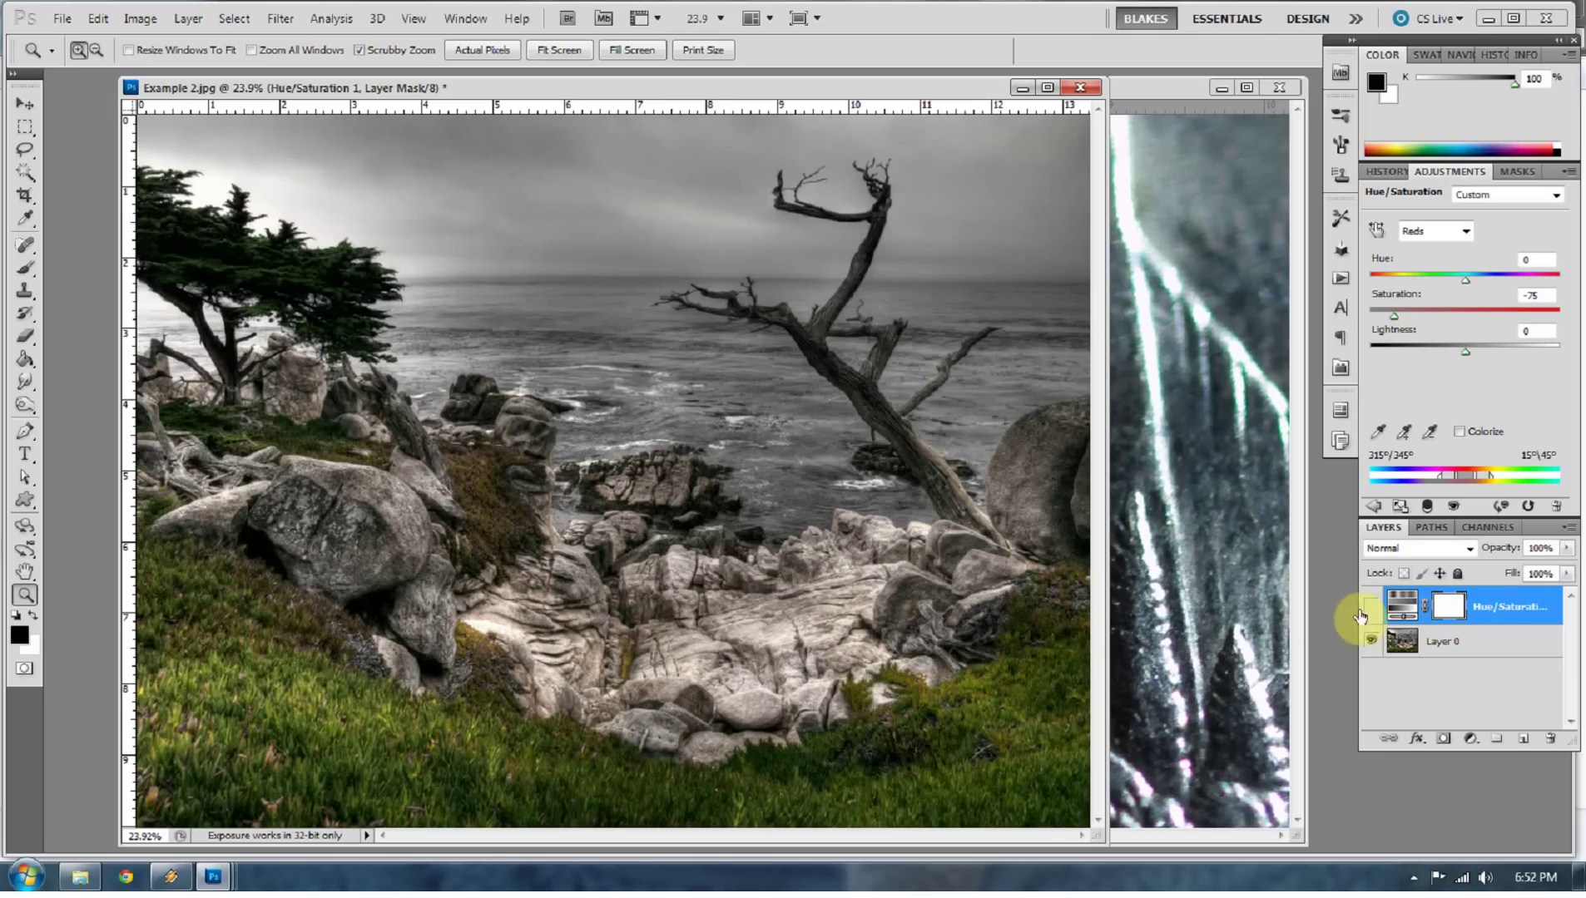
left_click(1362, 611)
left_click(1371, 611)
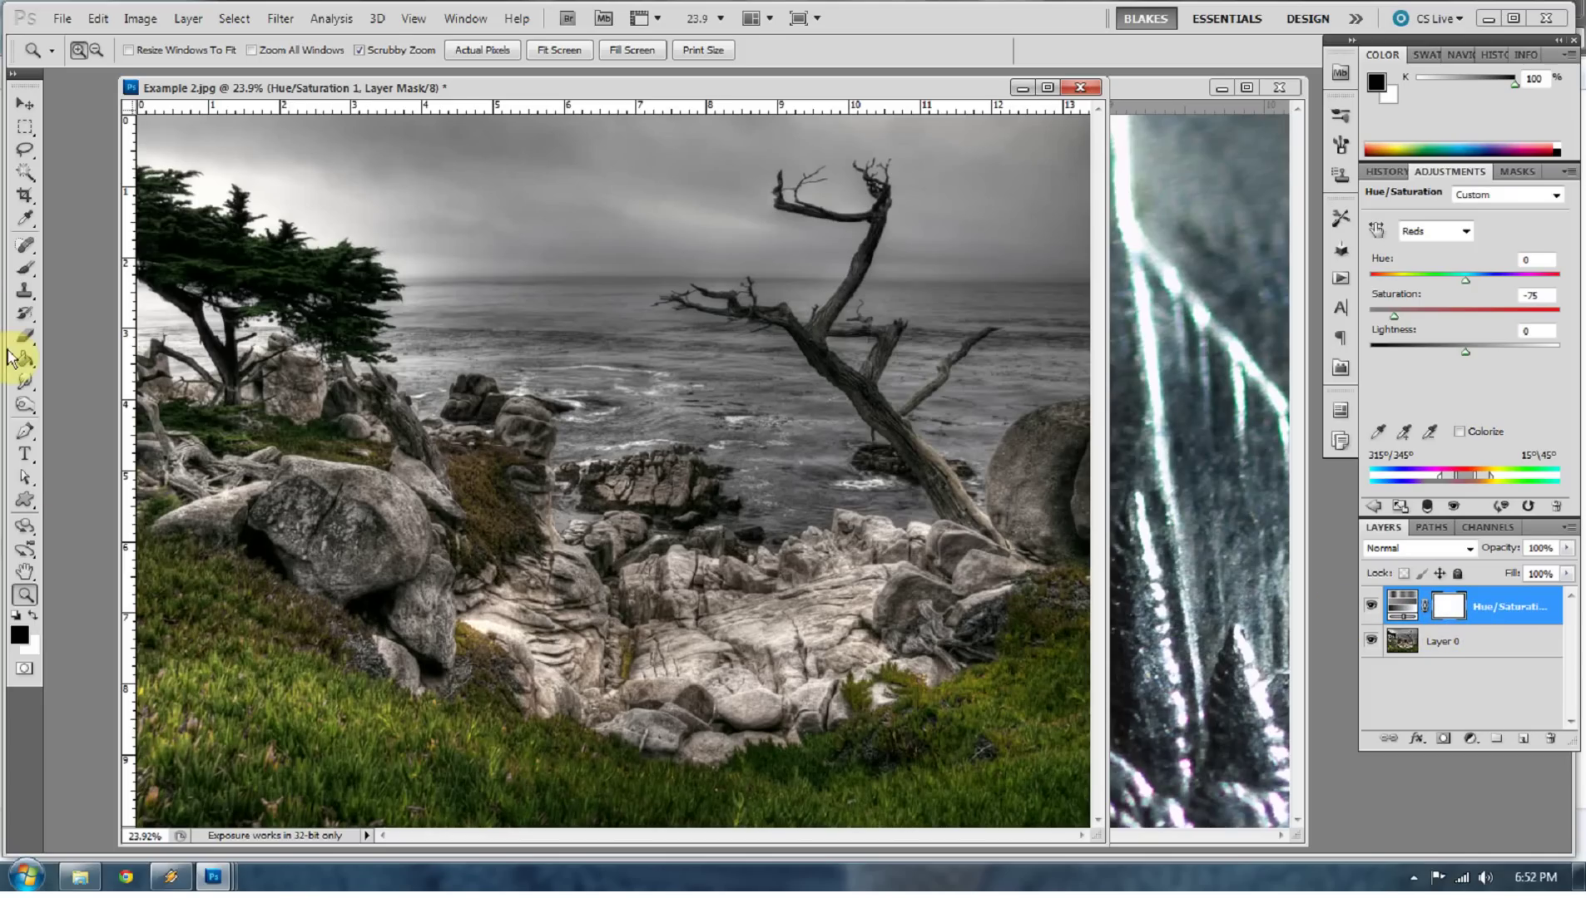
Brush black onto the Hue/Saturation layer mask over the rocks and grass to restore their original colors.
key("b")
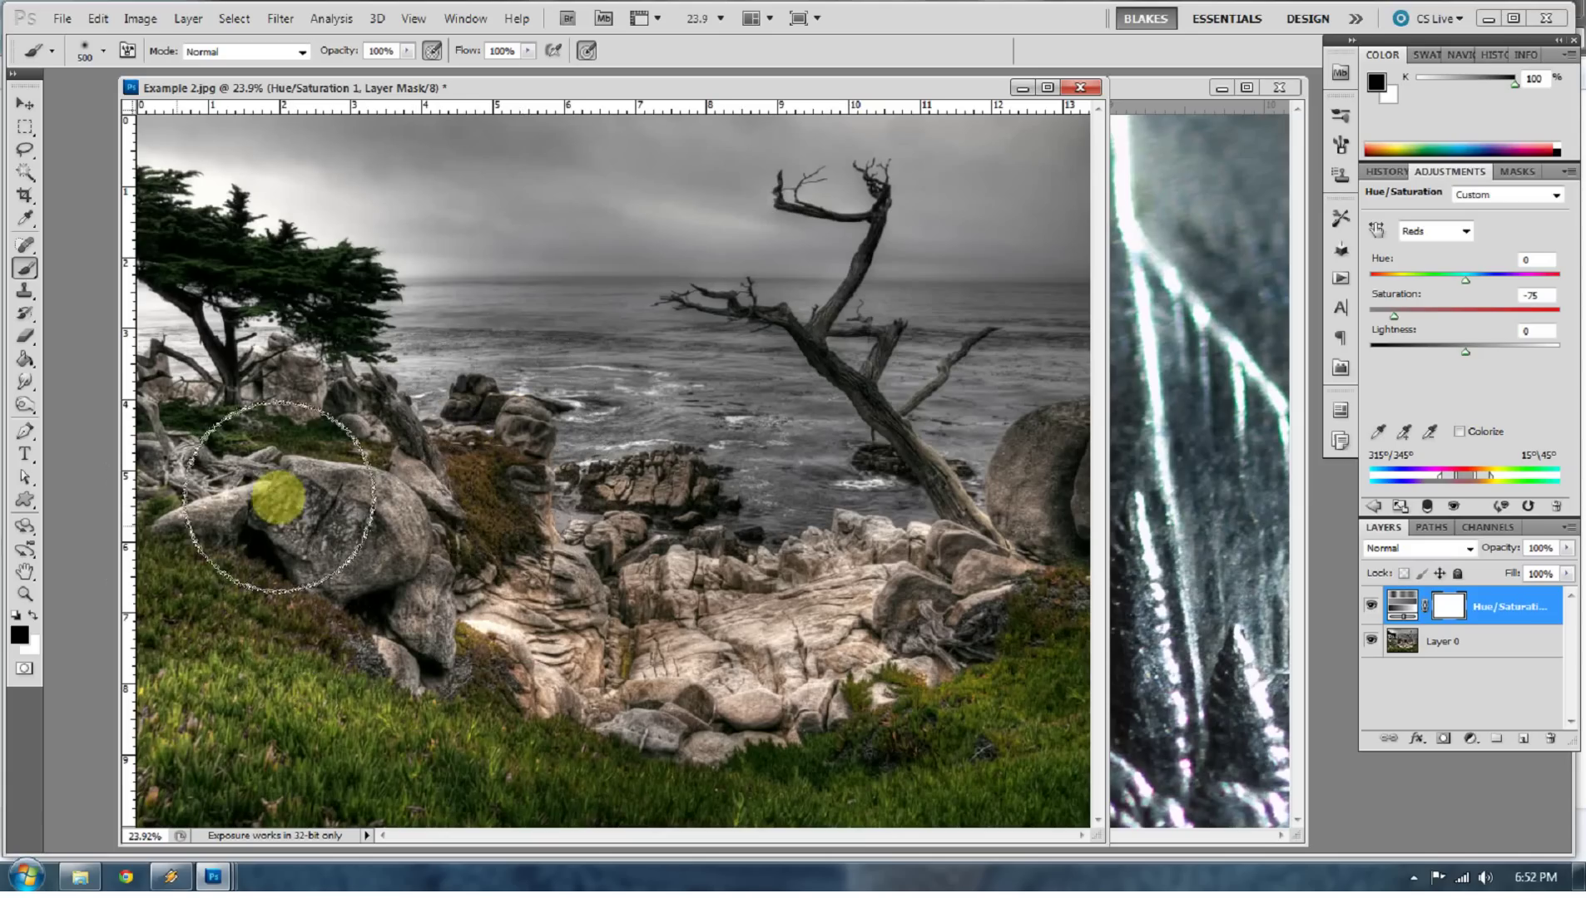
mouse_move(771, 594)
left_mouse_down()
mouse_move(838, 372)
mouse_move(920, 459)
mouse_move(821, 354)
left_mouse_up()
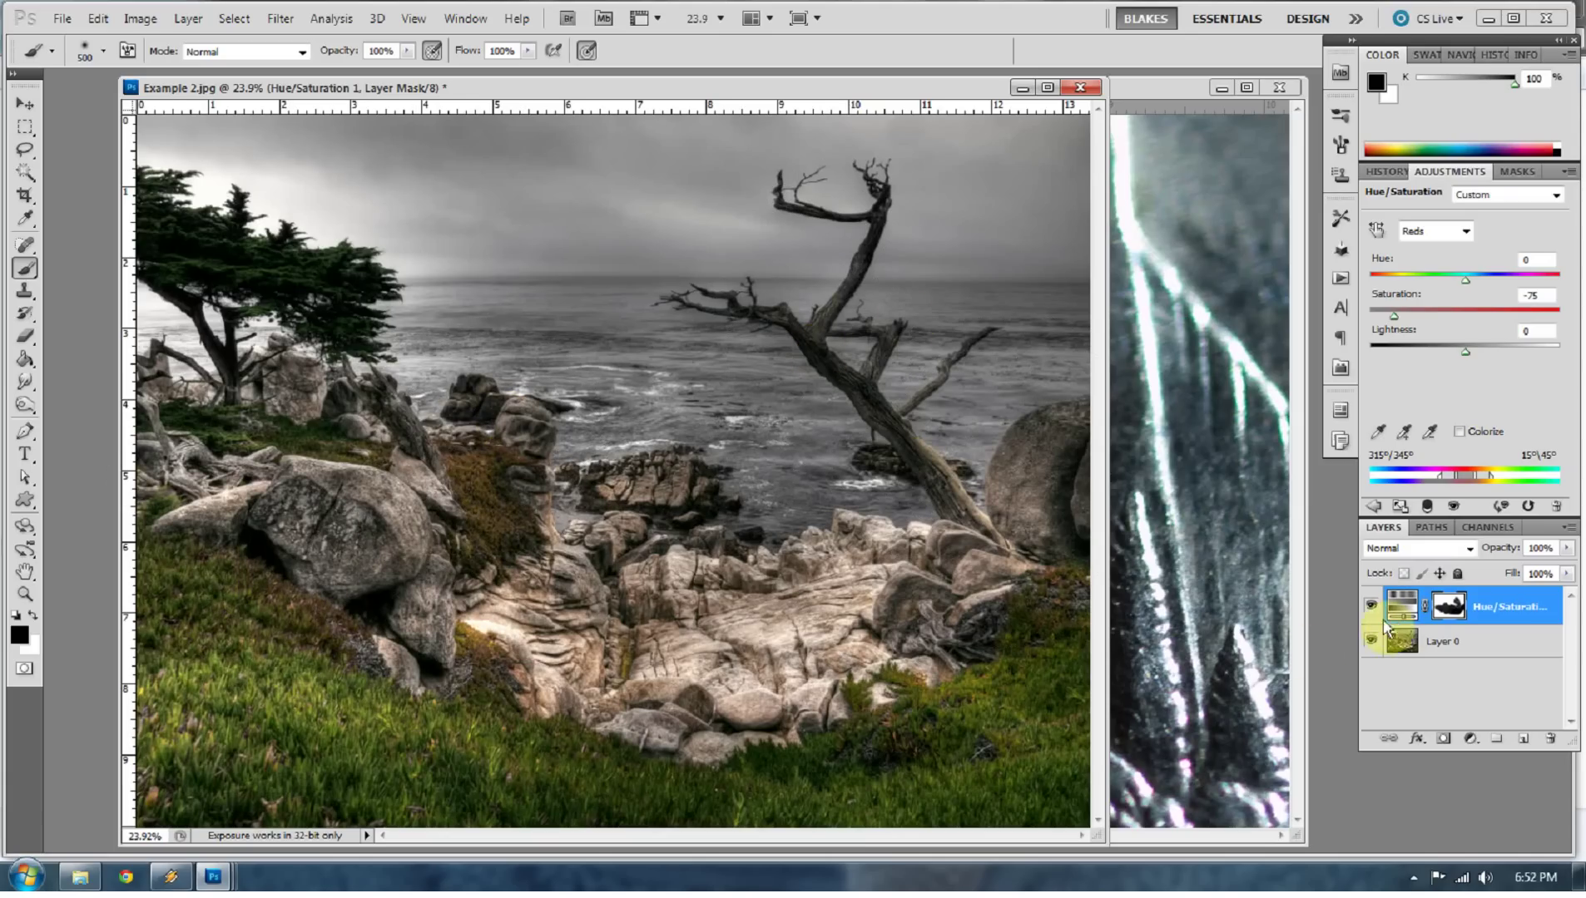